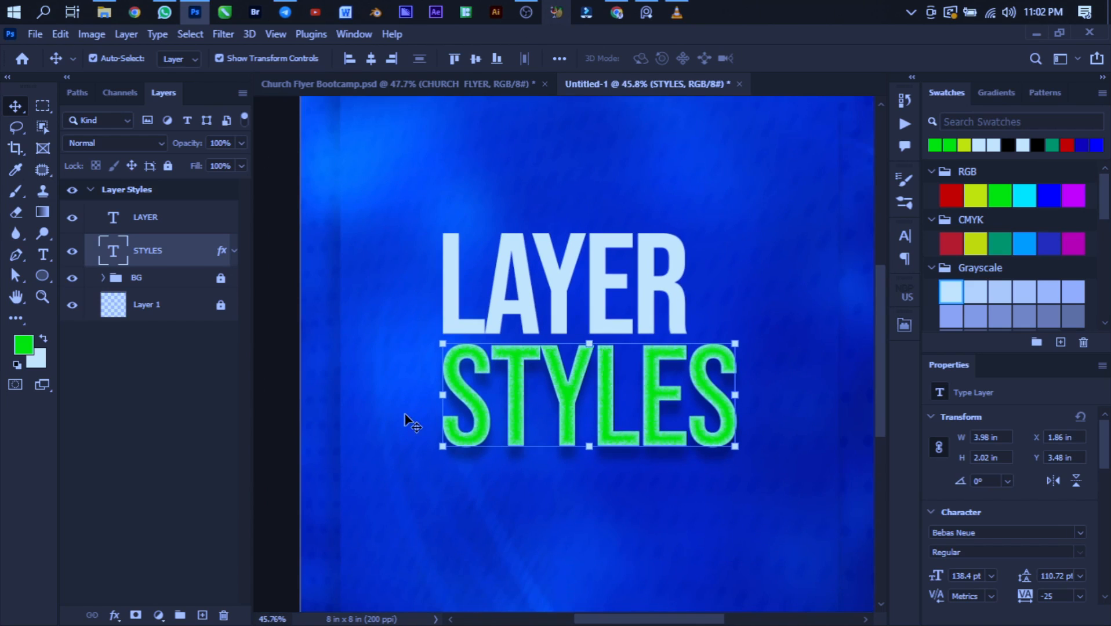
{"action": "scroll", "coordinate": [405, 419], "scroll_direction": "up", "scroll_amount": 2}
{"action": "scroll", "coordinate": [569, 327], "scroll_direction": "down", "scroll_amount": 2}
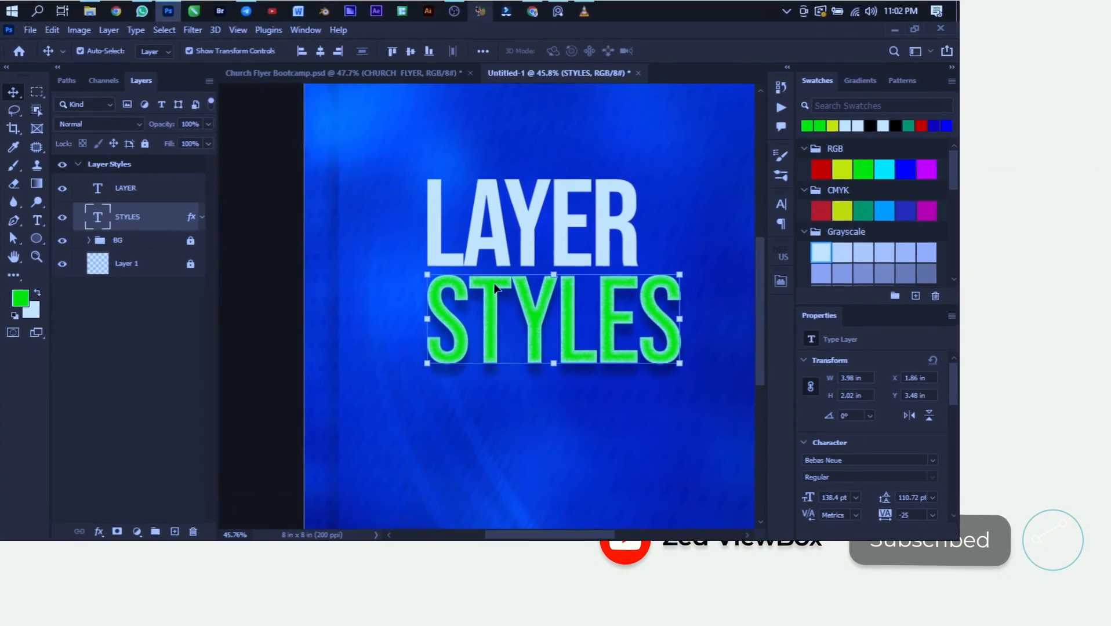
{"action": "scroll", "coordinate": [649, 303], "scroll_direction": "up", "scroll_amount": 2}
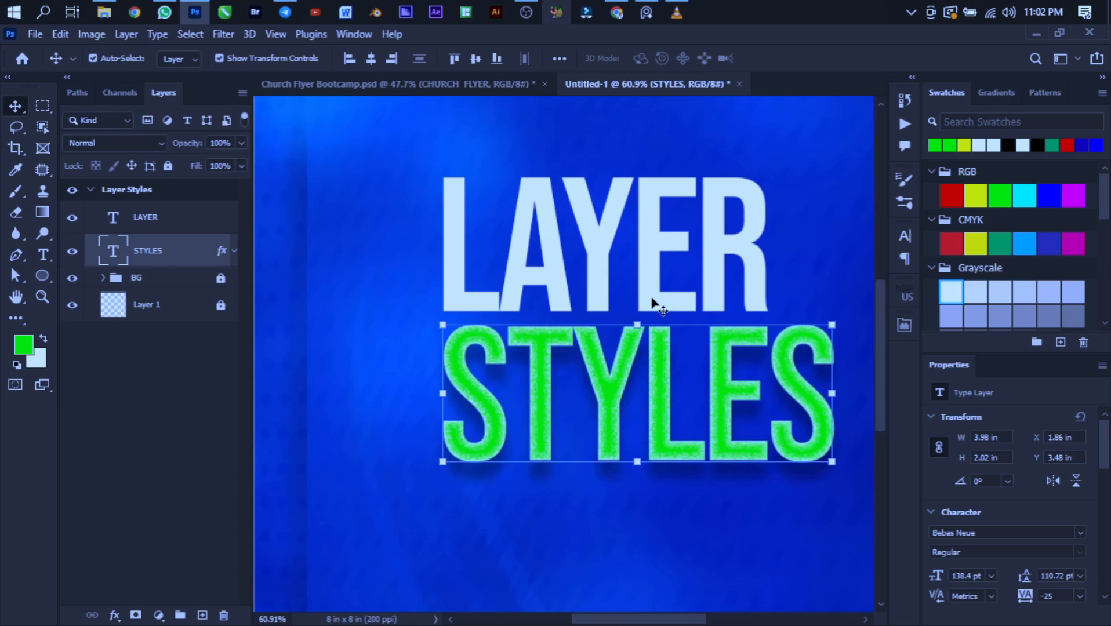
{"action": "scroll", "coordinate": [653, 302], "scroll_direction": "down", "scroll_amount": 3}
{"action": "scroll", "coordinate": [658, 298], "scroll_direction": "up", "scroll_amount": 3}
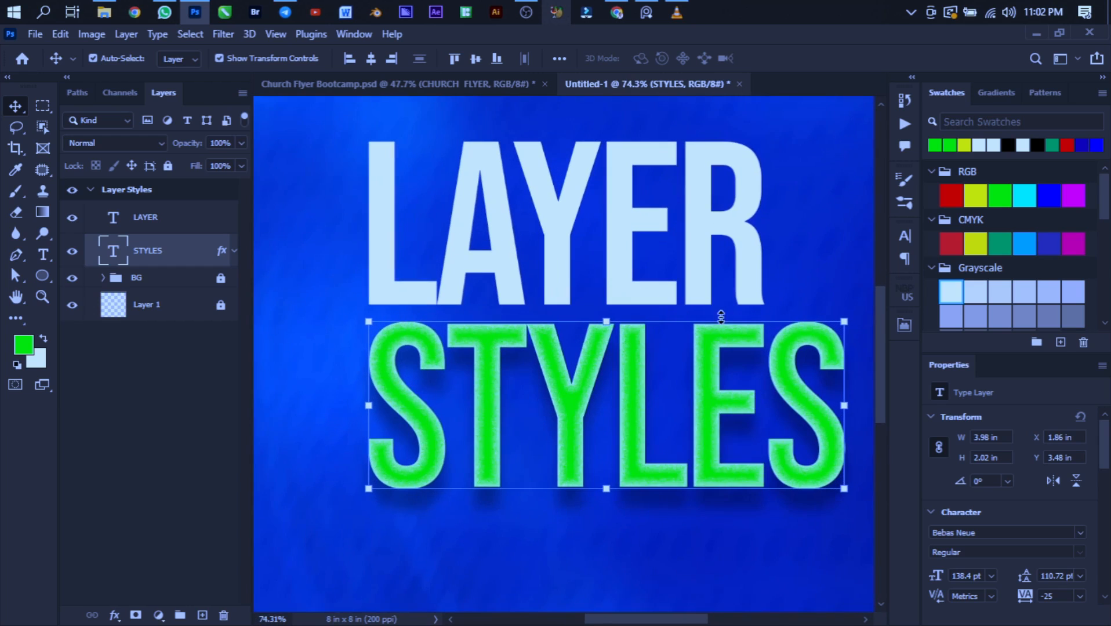
{"action": "scroll", "coordinate": [522, 256], "scroll_direction": "down", "scroll_amount": 2}
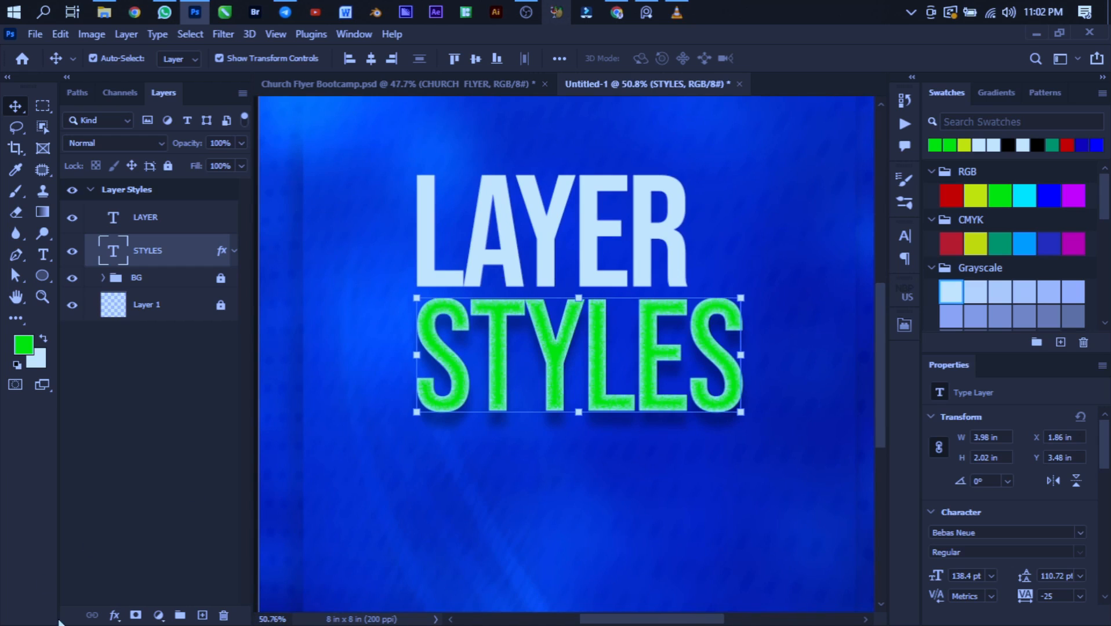
- Add a Stroke layer style to the STYLES text layer and confirm white (#ffffff) as its colour
{"action": "left_click", "coordinate": [115, 617]}
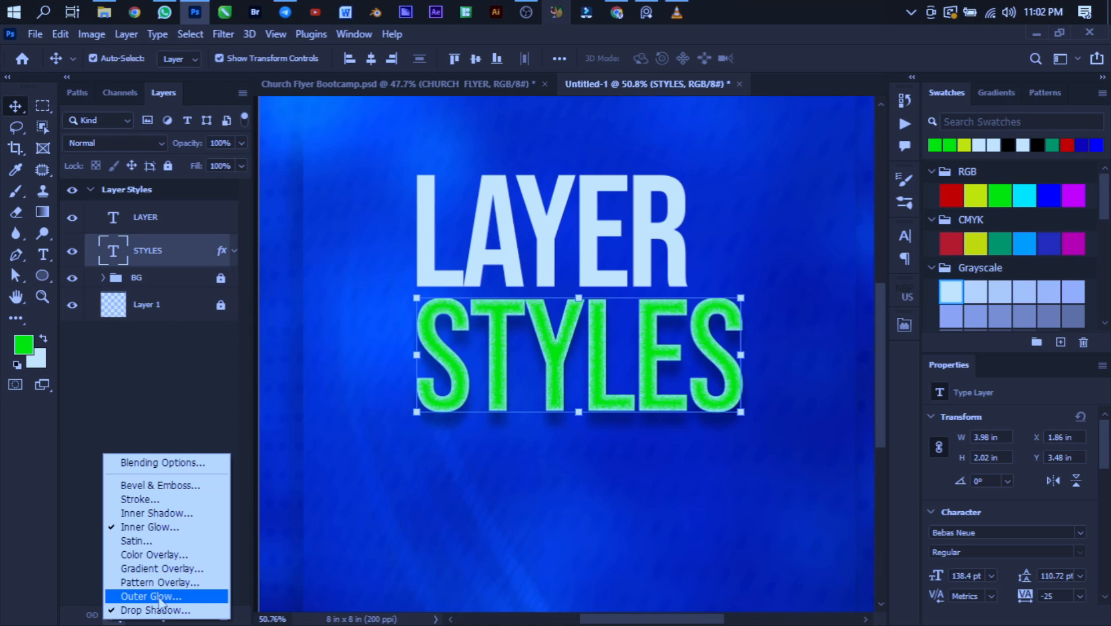
{"action": "left_click", "coordinate": [170, 500]}
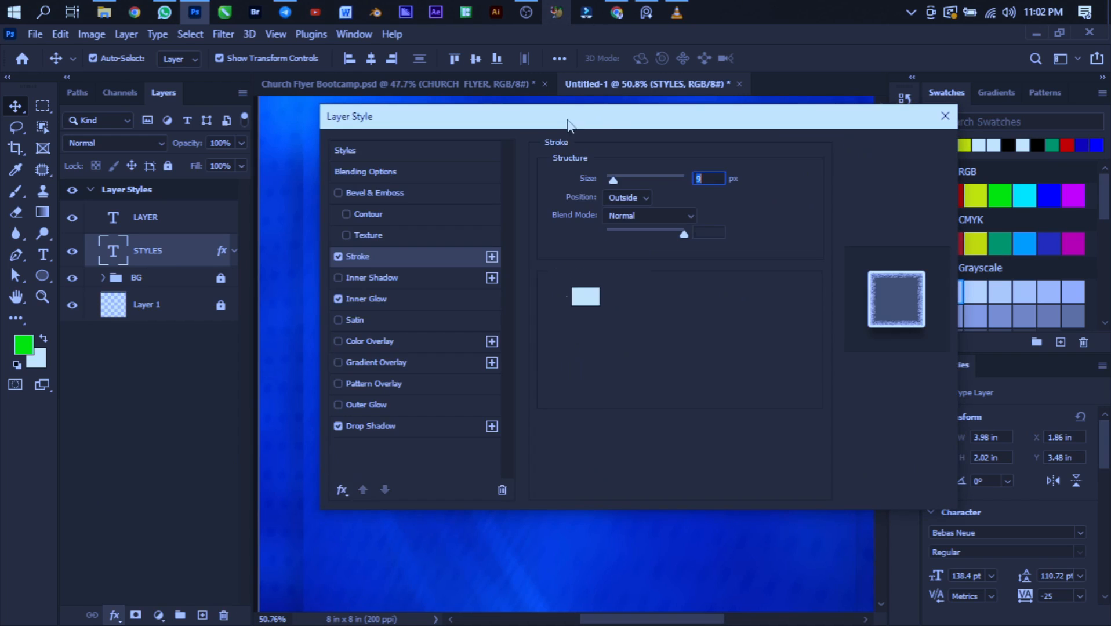
{"action": "left_click_drag", "start_coordinate": [697, 125], "coordinate": [1088, 84]}
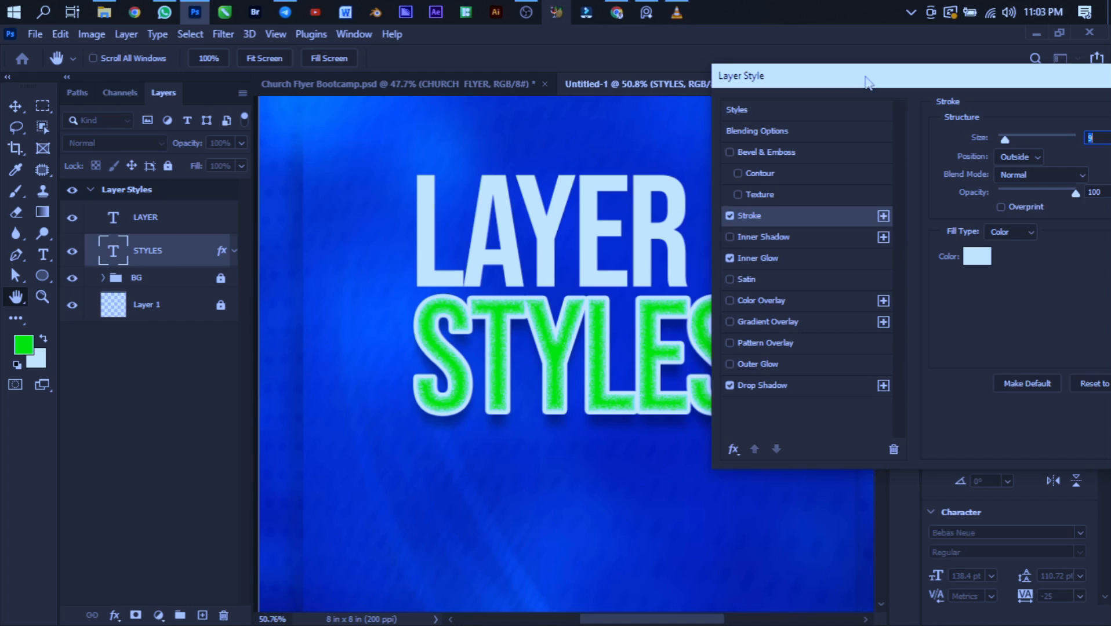
{"action": "mouse_move", "coordinate": [869, 81]}
{"action": "left_mouse_down"}
{"action": "mouse_move", "coordinate": [894, 172]}
{"action": "mouse_move", "coordinate": [886, 120]}
{"action": "mouse_move", "coordinate": [856, 80]}
{"action": "left_mouse_up"}
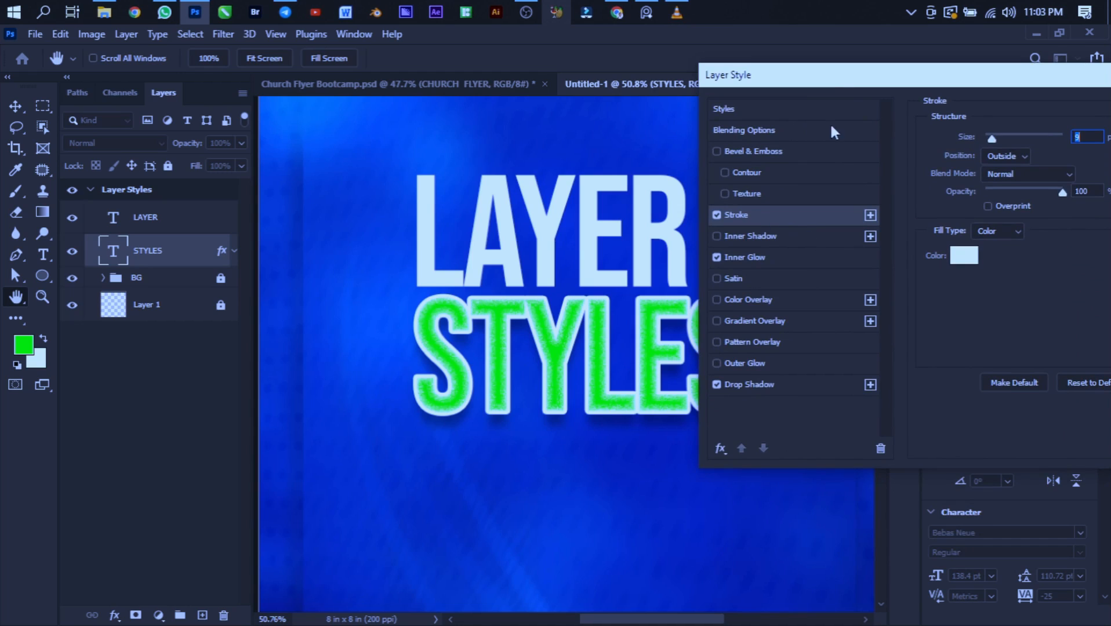
{"action": "left_click_drag", "start_coordinate": [849, 79], "coordinate": [892, 132]}
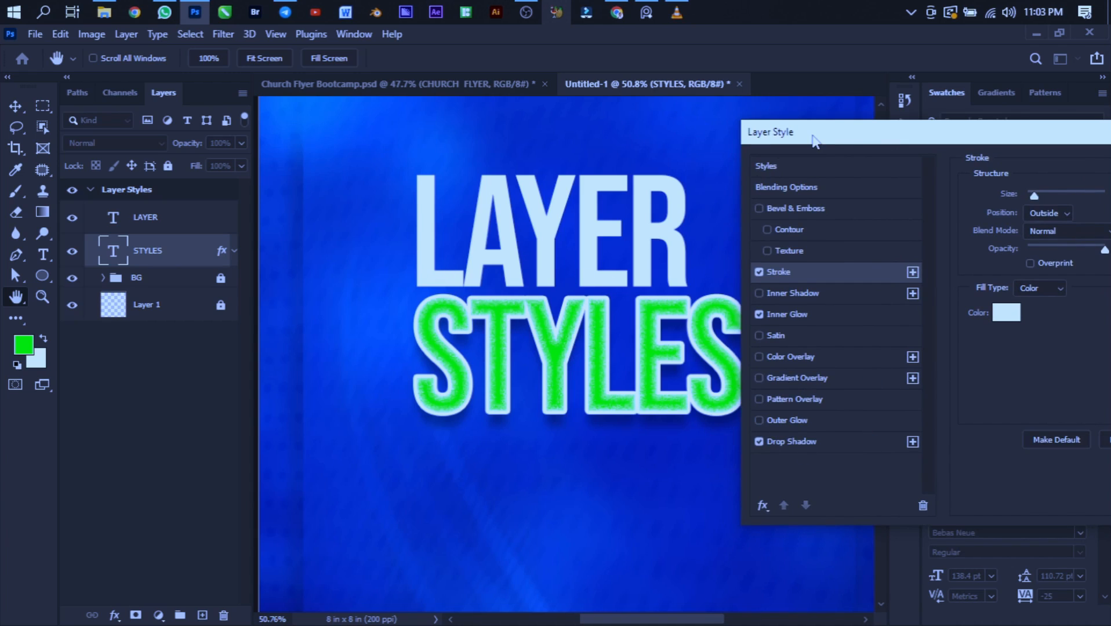
{"action": "left_click_drag", "start_coordinate": [814, 141], "coordinate": [713, 119]}
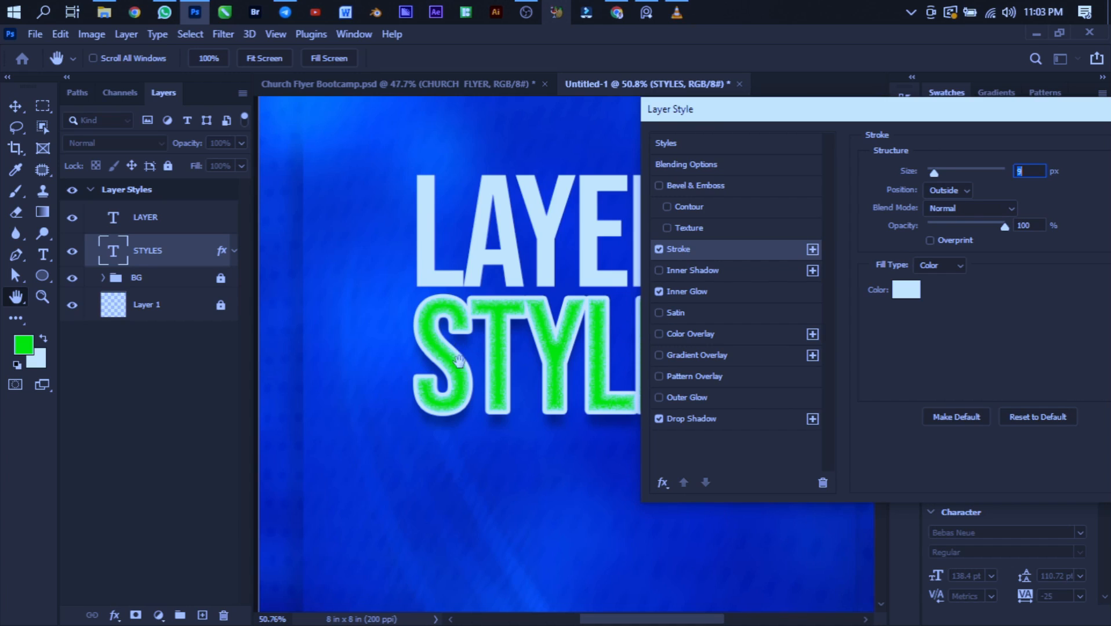
{"action": "left_click", "coordinate": [902, 297]}
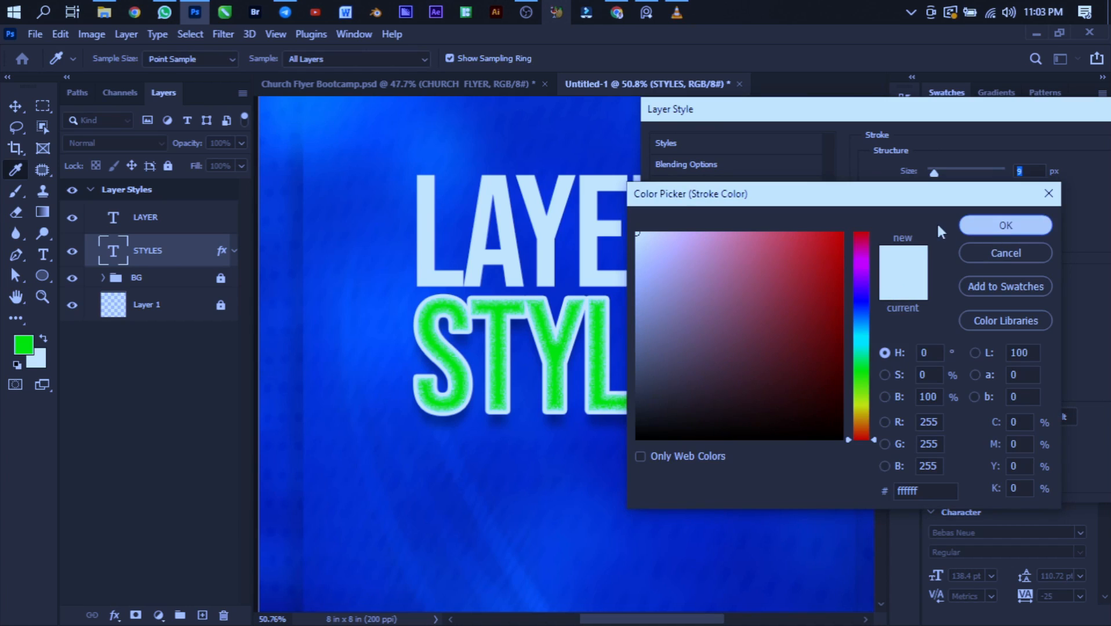
{"action": "left_click", "coordinate": [989, 230]}
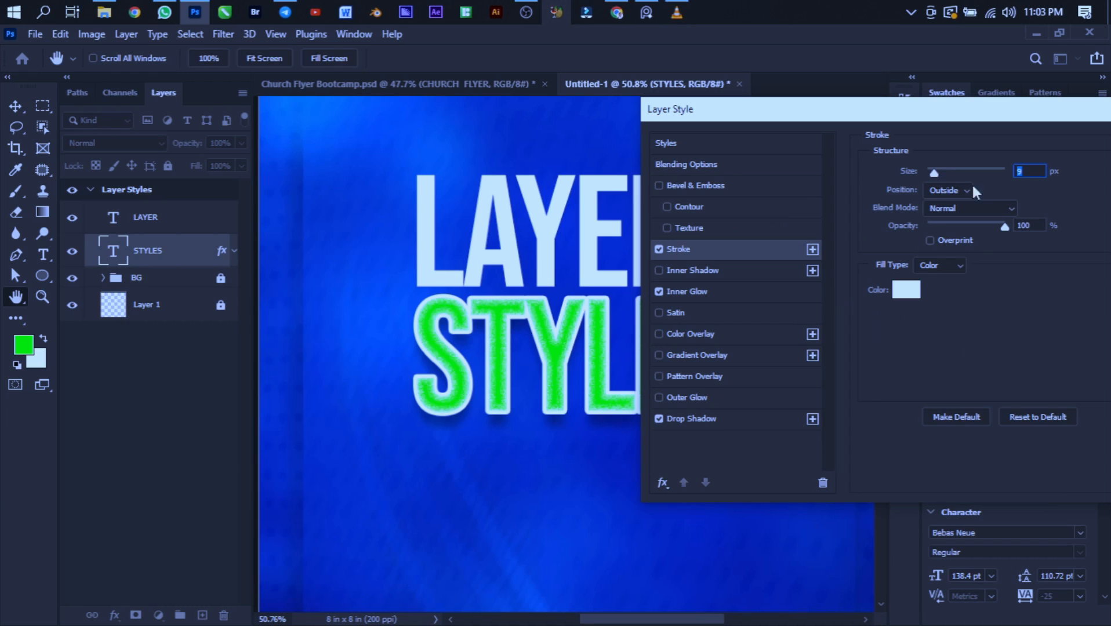
- Set the stroke size to 21 px and try the Inside and Center positions before returning to Outside
{"action": "mouse_move", "coordinate": [933, 169]}
{"action": "left_mouse_down"}
{"action": "mouse_move", "coordinate": [957, 174]}
{"action": "mouse_move", "coordinate": [940, 182]}
{"action": "left_mouse_up"}
{"action": "left_click", "coordinate": [943, 190]}
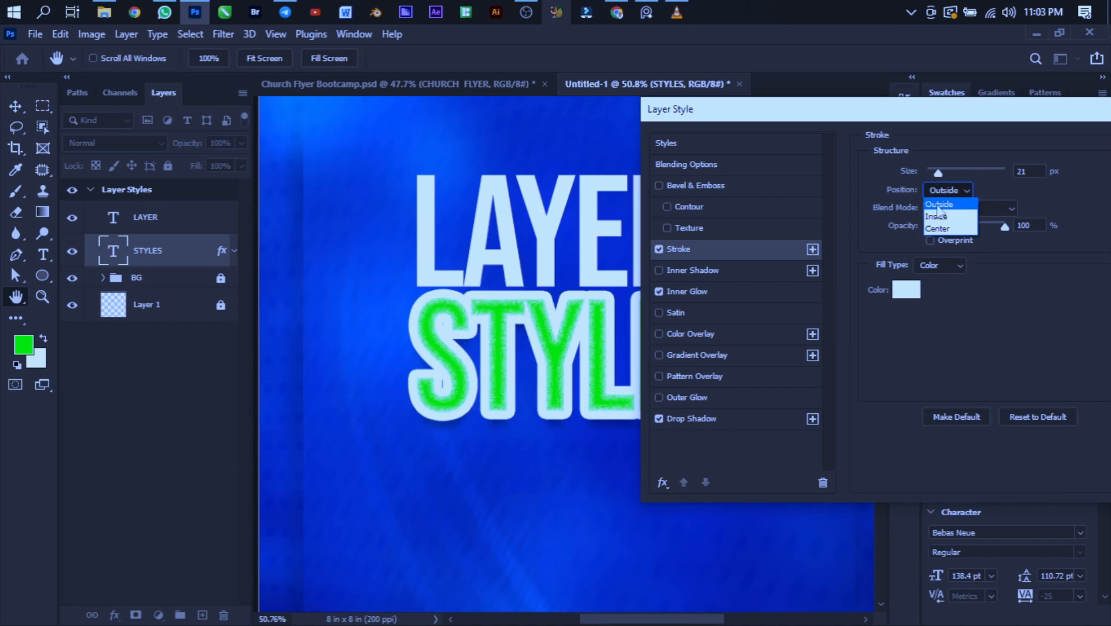
{"action": "left_click", "coordinate": [940, 217]}
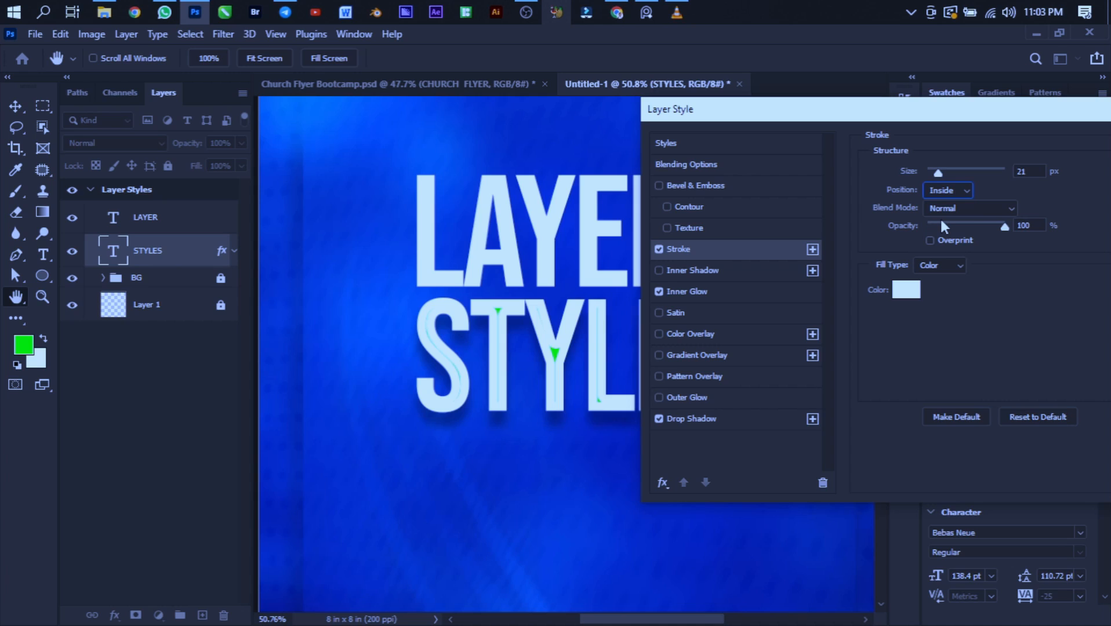
{"action": "left_click", "coordinate": [946, 191]}
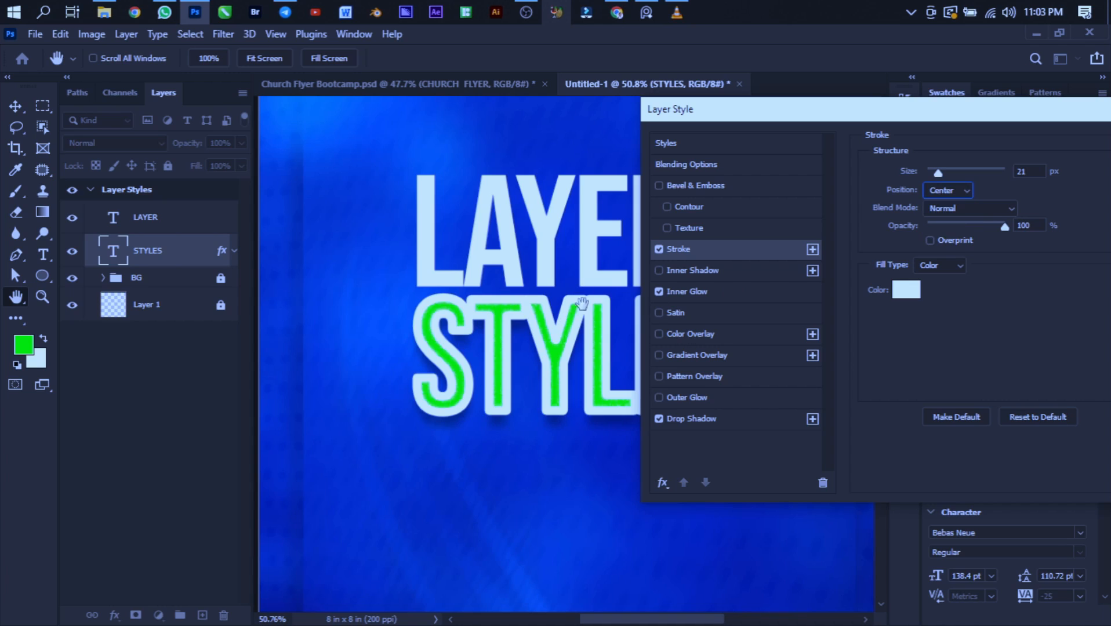
{"action": "left_click", "coordinate": [952, 190]}
{"action": "left_click", "coordinate": [943, 204]}
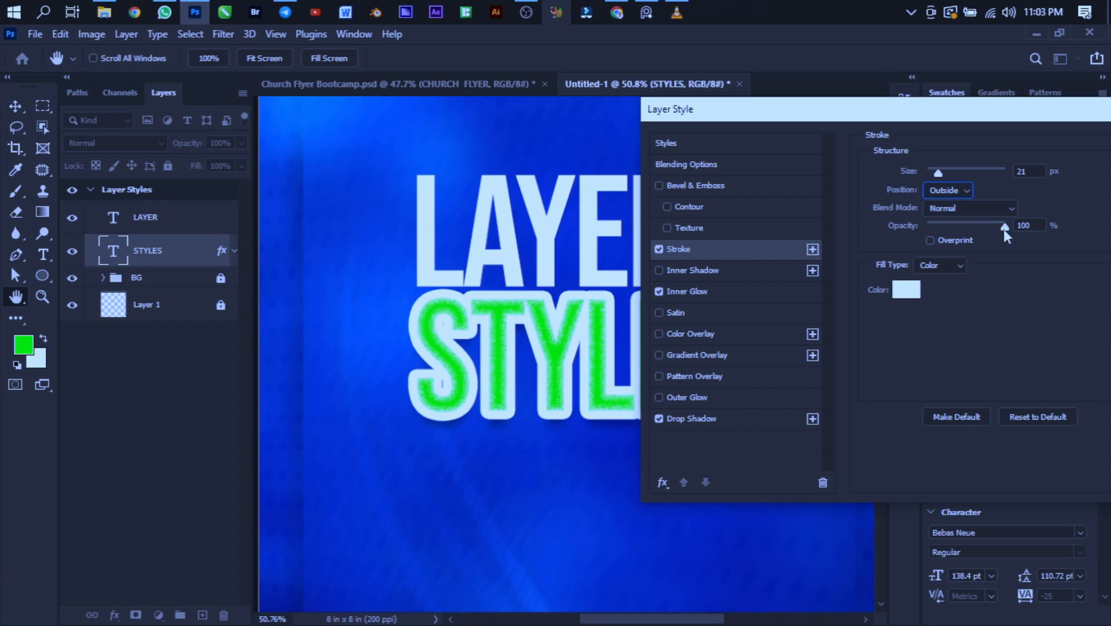
- Reduce the stroke to 9% opacity and 8 px size, and change its fill type to Gradient
{"action": "left_click_drag", "start_coordinate": [1004, 228], "coordinate": [935, 224]}
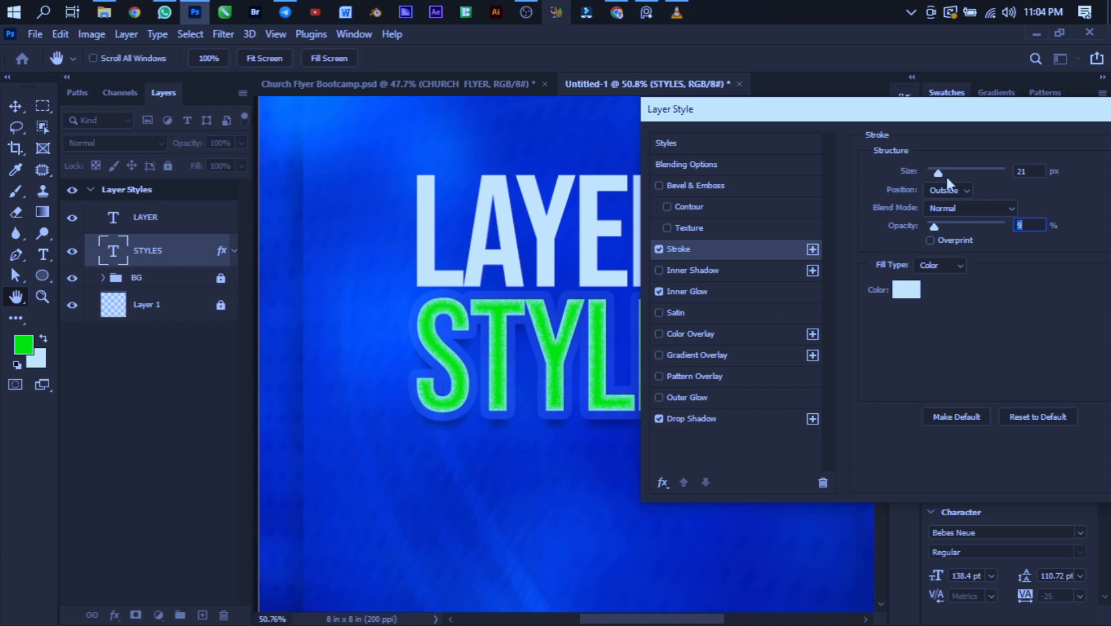
{"action": "left_click_drag", "start_coordinate": [942, 176], "coordinate": [935, 175]}
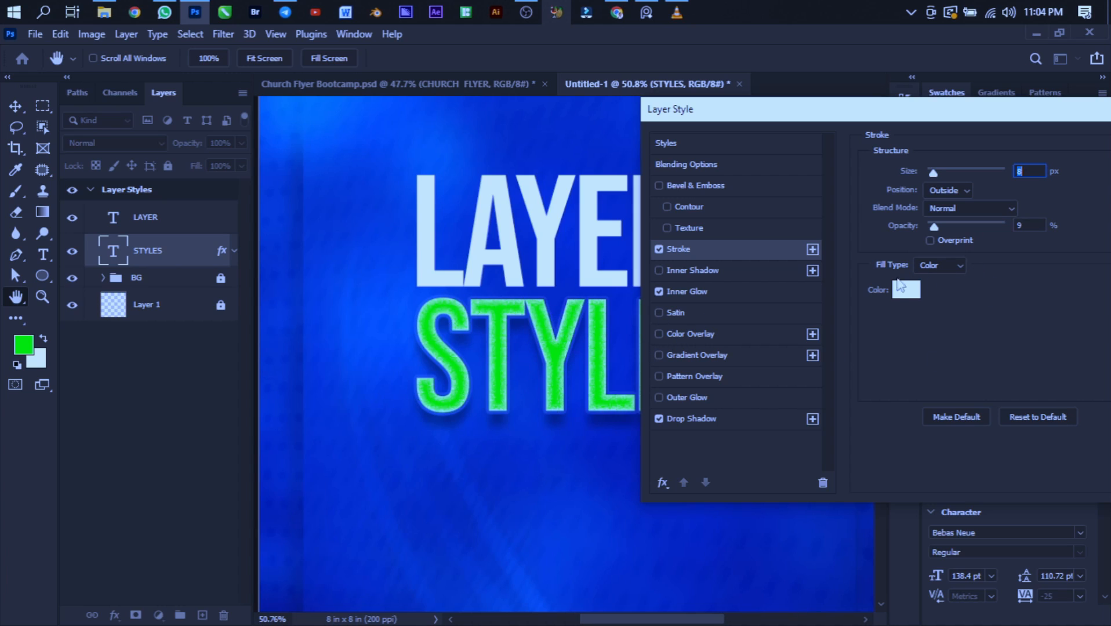
{"action": "left_click", "coordinate": [940, 266]}
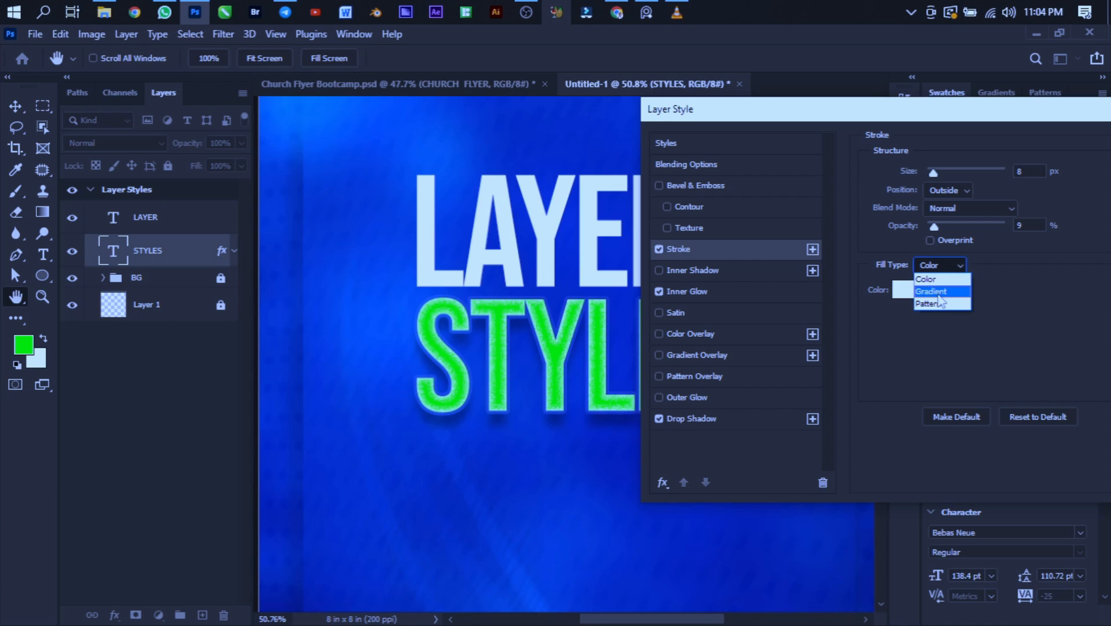
{"action": "left_click", "coordinate": [935, 291]}
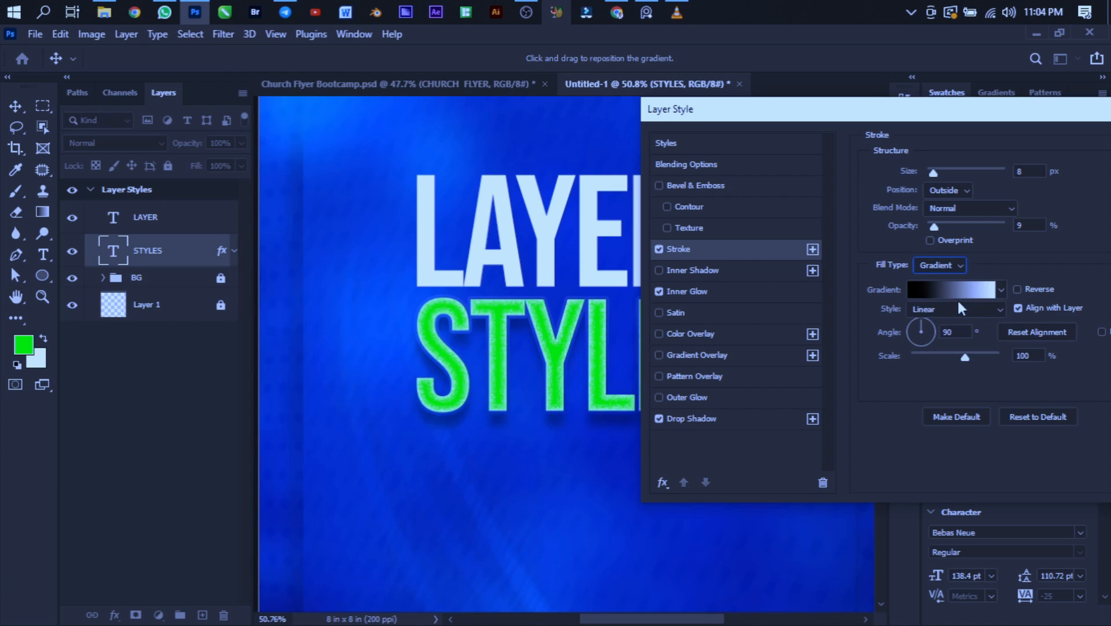
- Set the stroke gradient's style to Radial and its angle to -28°
{"action": "left_click_drag", "start_coordinate": [829, 114], "coordinate": [893, 54]}
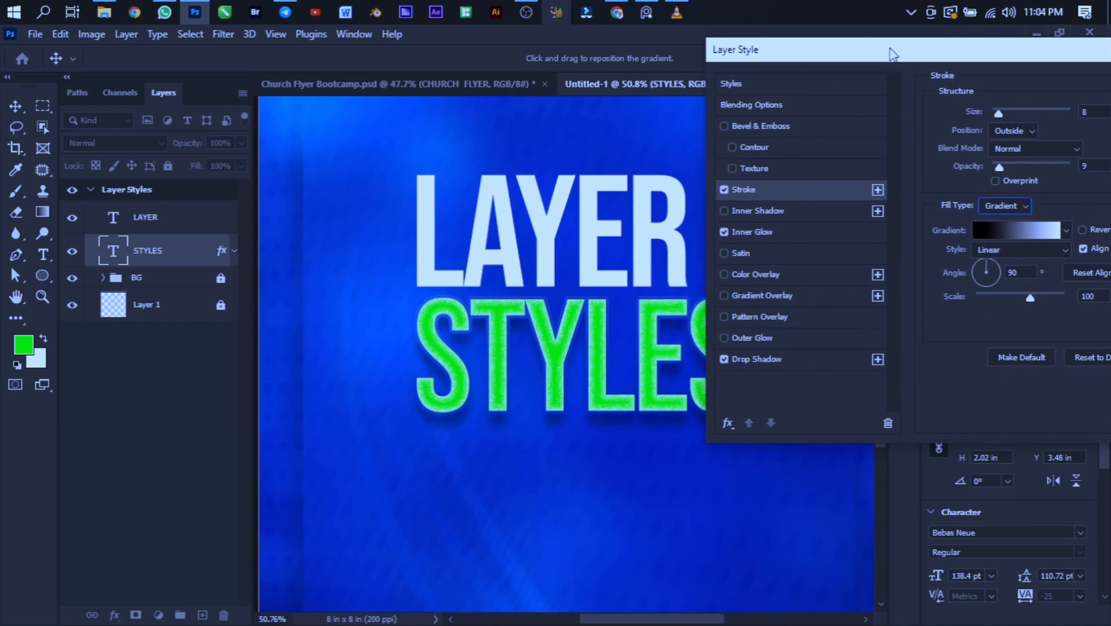
{"action": "left_click", "coordinate": [1000, 250]}
{"action": "left_click", "coordinate": [993, 276]}
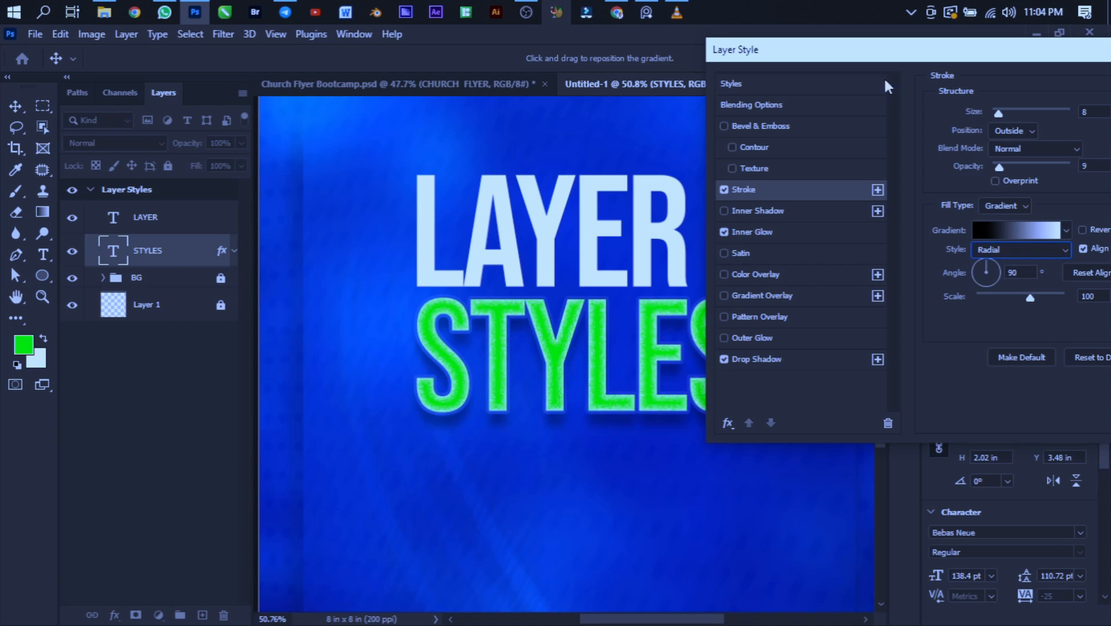
{"action": "left_click_drag", "start_coordinate": [856, 50], "coordinate": [711, 77]}
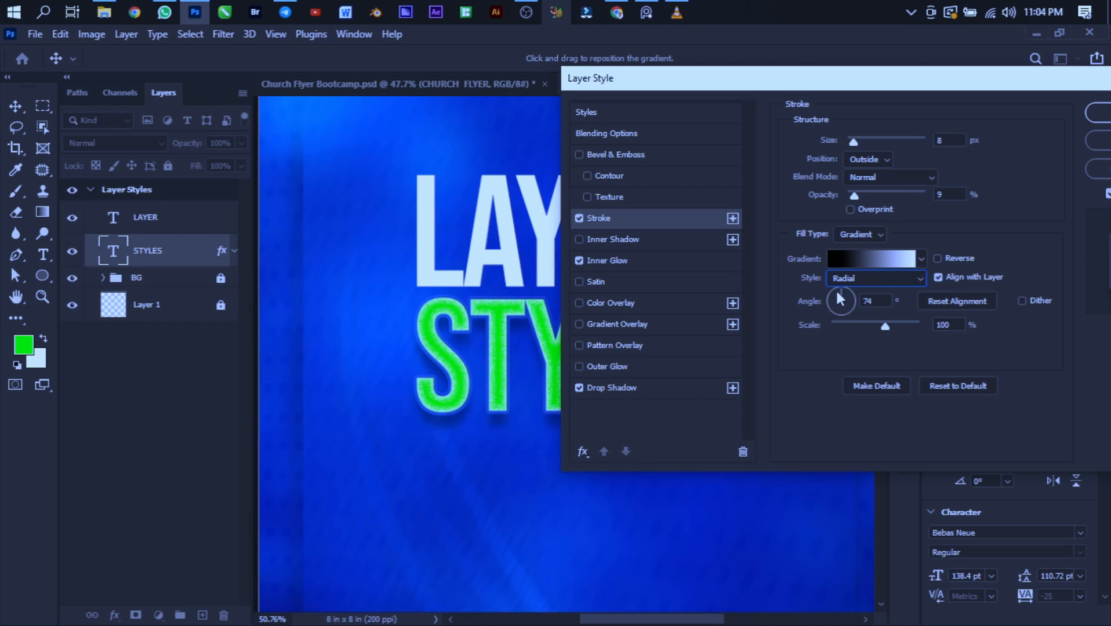
{"action": "left_click_drag", "start_coordinate": [843, 290], "coordinate": [828, 310]}
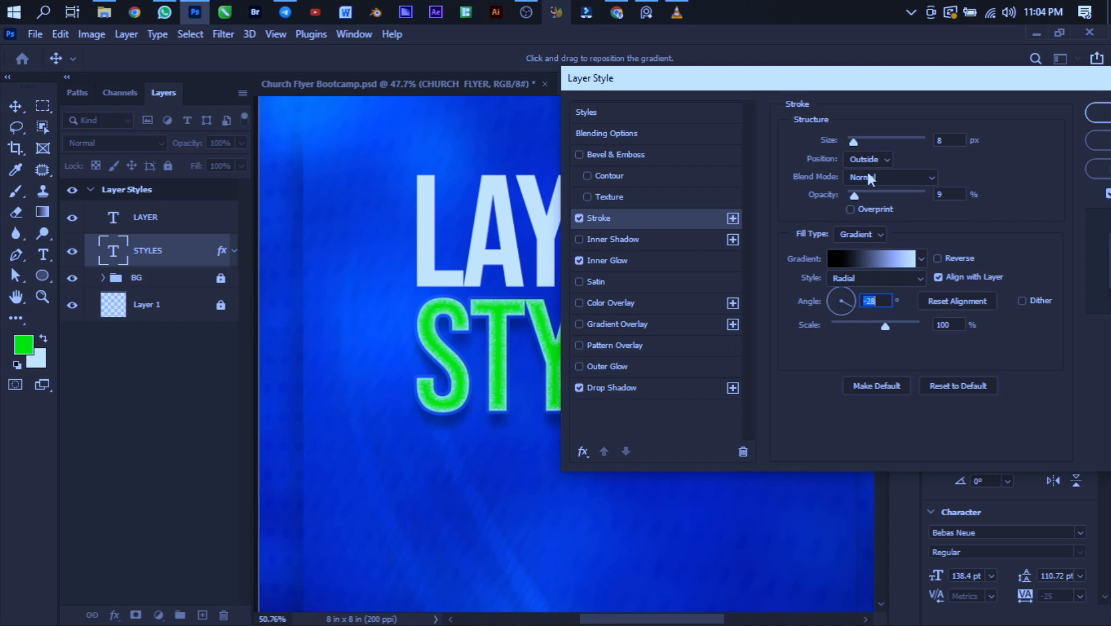
- Raise the stroke opacity to 57% and place the Layer Style dialog clear of the STYLES text
{"action": "left_click_drag", "start_coordinate": [855, 196], "coordinate": [893, 209]}
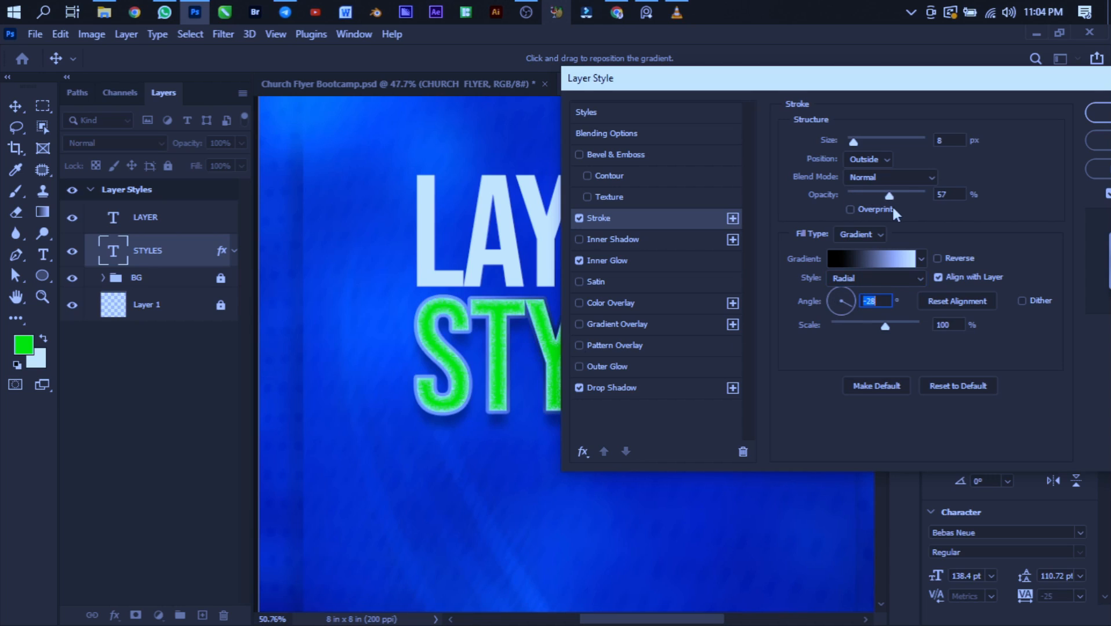
{"action": "key", "text": "shift+Tab"}
{"action": "left_click_drag", "start_coordinate": [683, 88], "coordinate": [616, 124]}
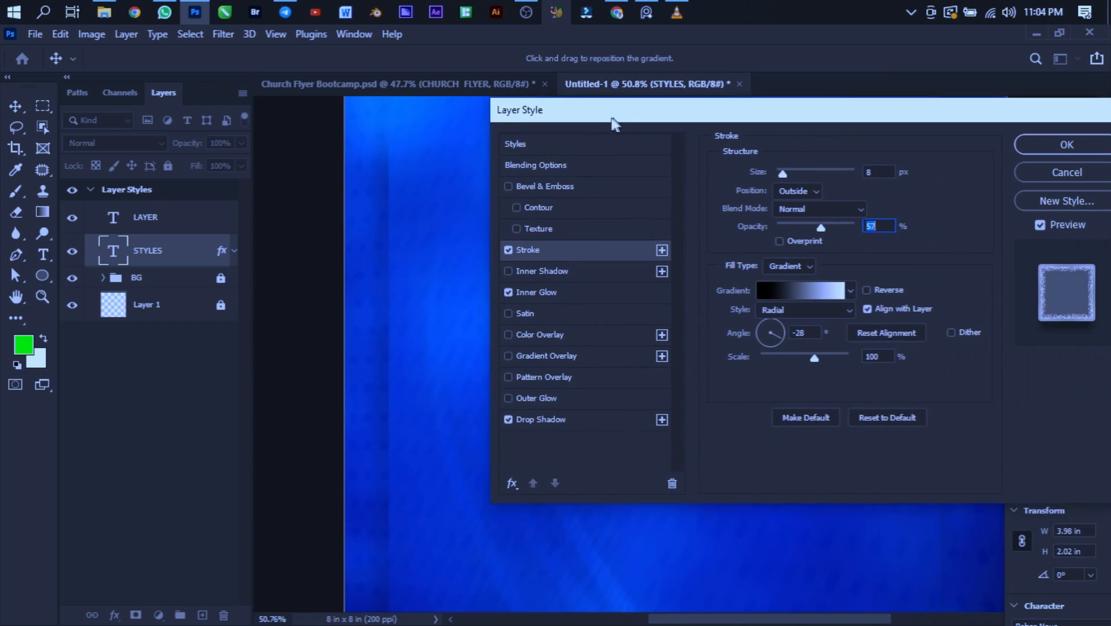
{"action": "left_click_drag", "start_coordinate": [948, 116], "coordinate": [794, 482]}
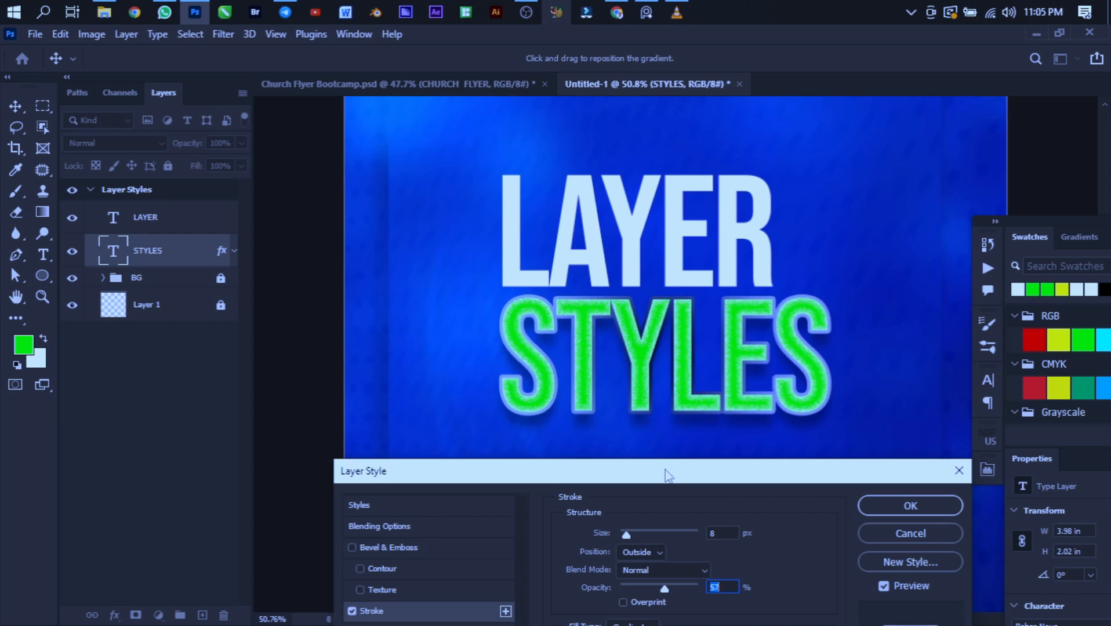
{"action": "left_click_drag", "start_coordinate": [663, 471], "coordinate": [620, 421]}
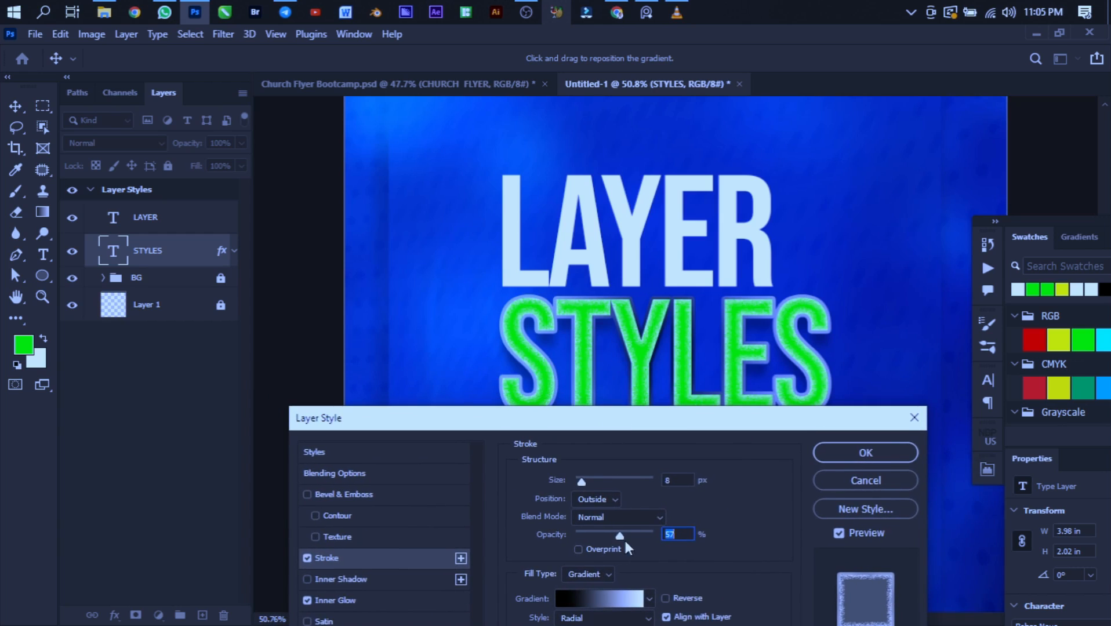
- Change the stroke gradient's style to Linear and lower the stroke opacity to 13%
{"action": "left_click", "coordinate": [593, 617]}
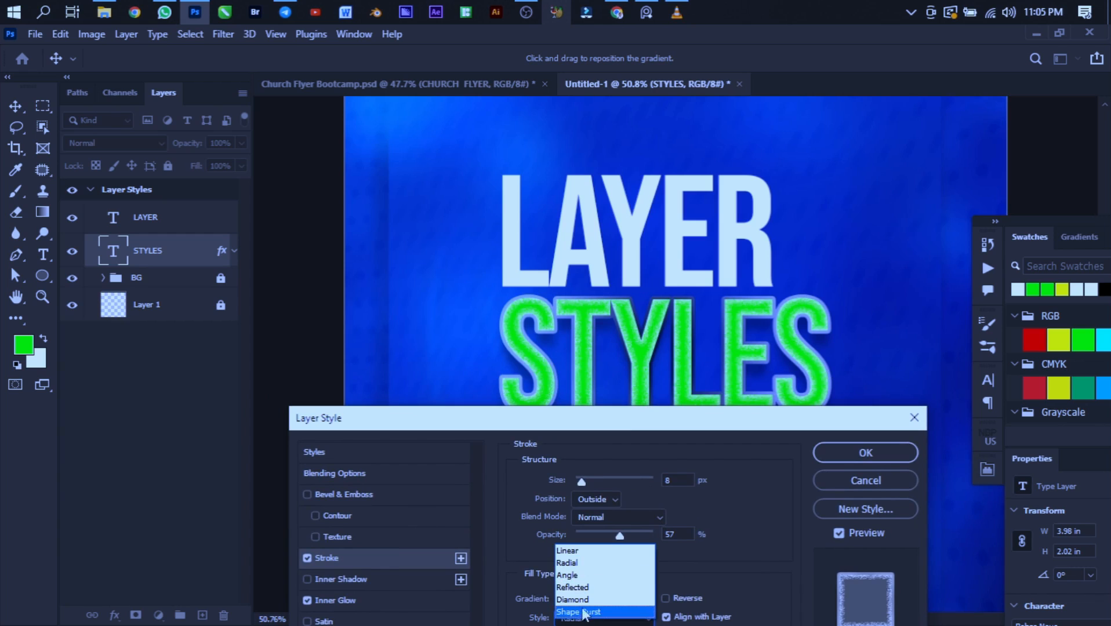
{"action": "left_click", "coordinate": [572, 550]}
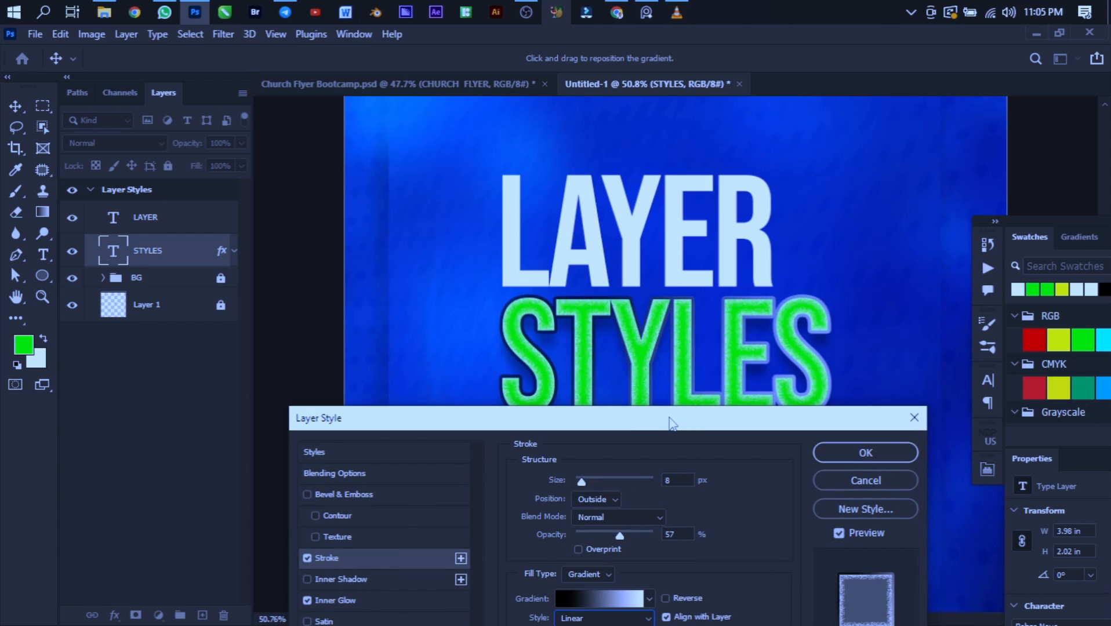
{"action": "left_click_drag", "start_coordinate": [670, 426], "coordinate": [1107, 260]}
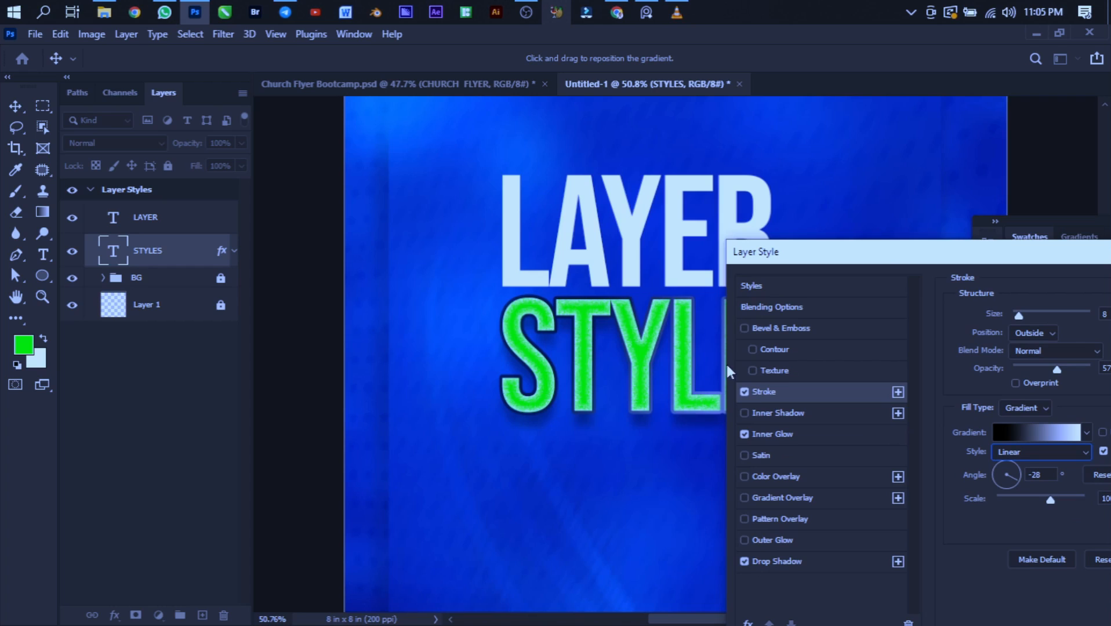
{"action": "left_click_drag", "start_coordinate": [1038, 252], "coordinate": [1049, 150]}
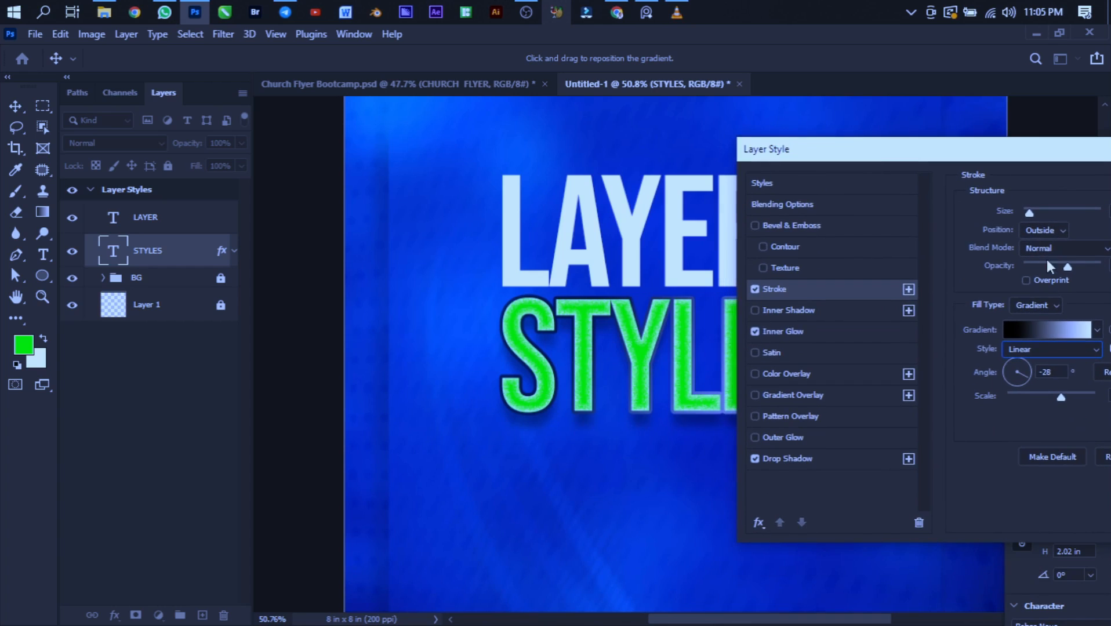
{"action": "left_click_drag", "start_coordinate": [1069, 268], "coordinate": [1038, 266]}
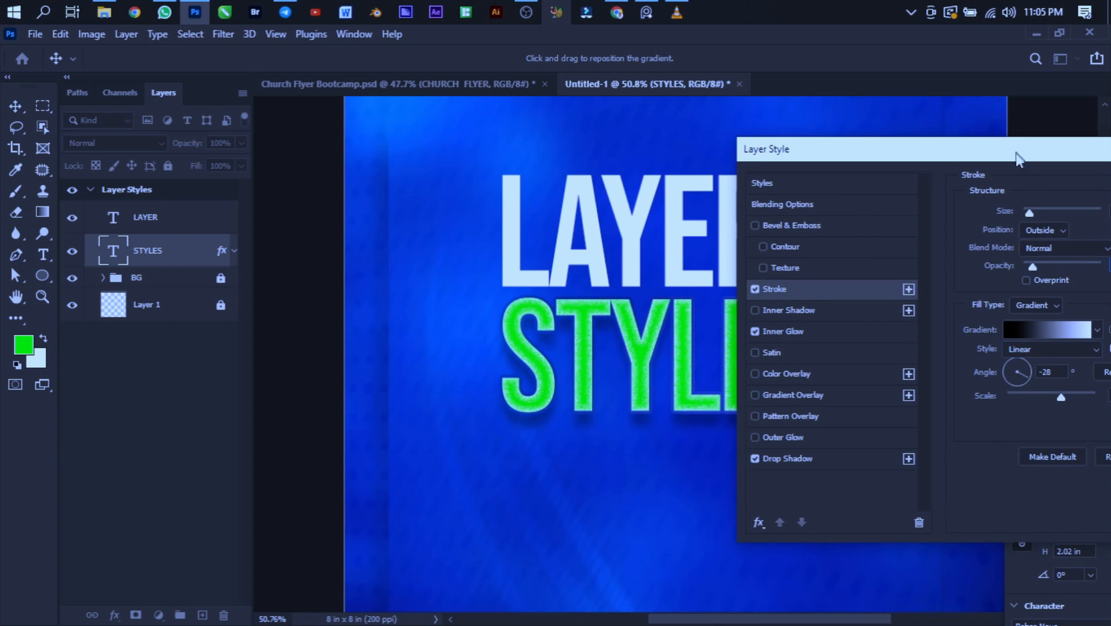
- Set the stroke size of the STYLES text to 13 px
{"action": "mouse_move", "coordinate": [1020, 153]}
{"action": "left_mouse_down"}
{"action": "mouse_move", "coordinate": [1109, 190]}
{"action": "mouse_move", "coordinate": [1050, 142]}
{"action": "mouse_move", "coordinate": [869, 93]}
{"action": "left_mouse_up"}
{"action": "left_click", "coordinate": [997, 145]}
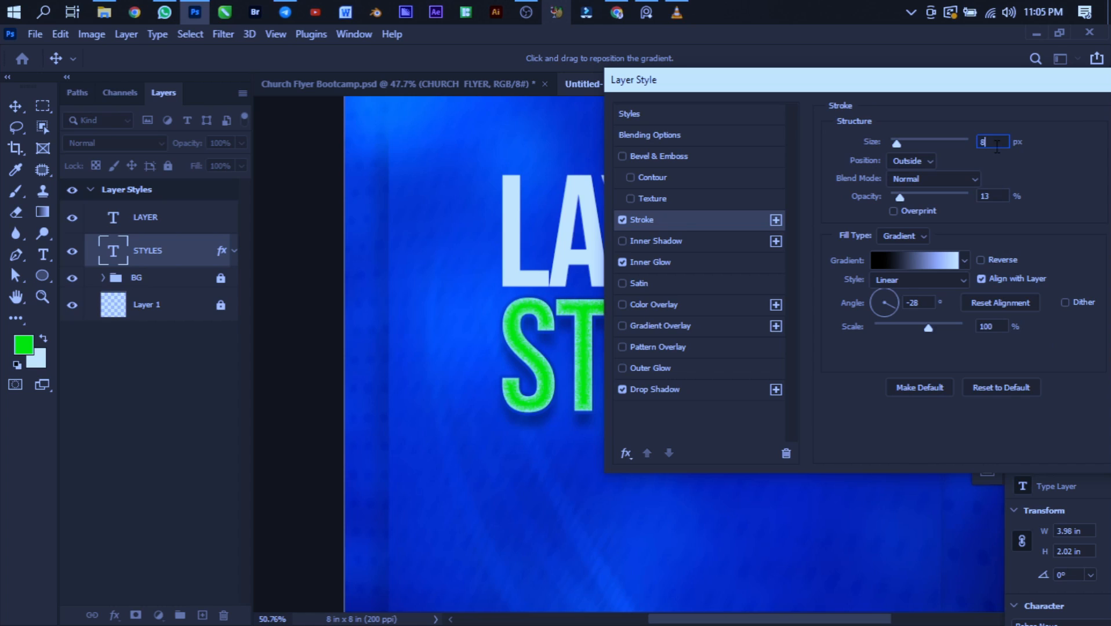
{"action": "key", "text": "Up"}
{"action": "key", "text": "Up"}
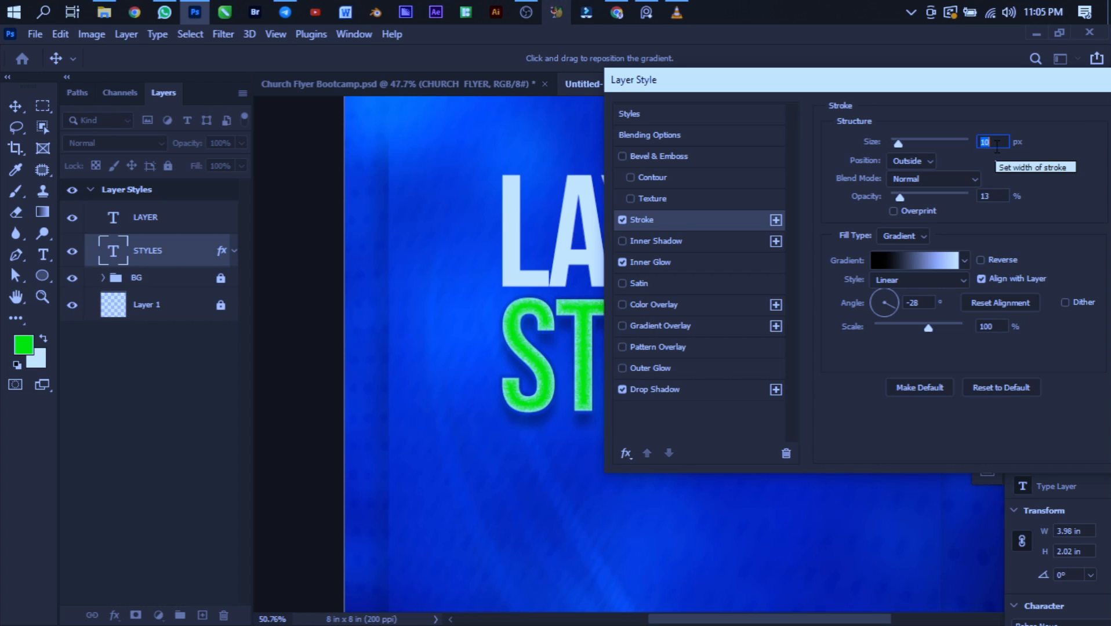
{"action": "key", "text": "Up"}
{"action": "key", "text": "Up"}
{"action": "left_click_drag", "start_coordinate": [988, 90], "coordinate": [1015, 91]}
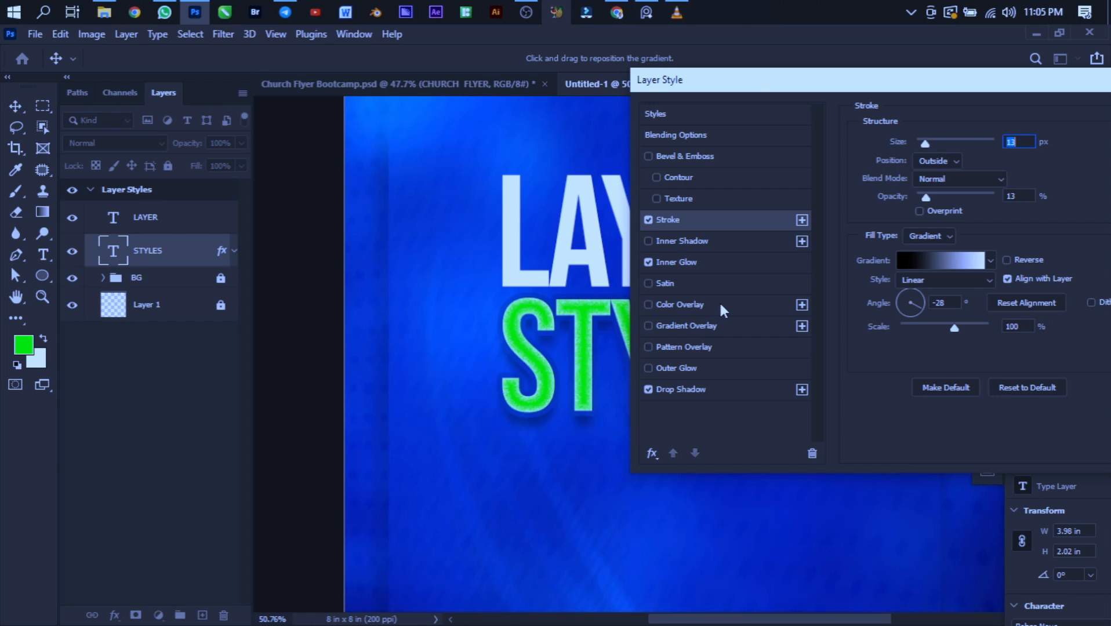
- Add a Color Overlay to the STYLES text in green #00ff30, keeping the Layer Style dialog clear of the text
{"action": "left_click_drag", "start_coordinate": [746, 78], "coordinate": [943, 108]}
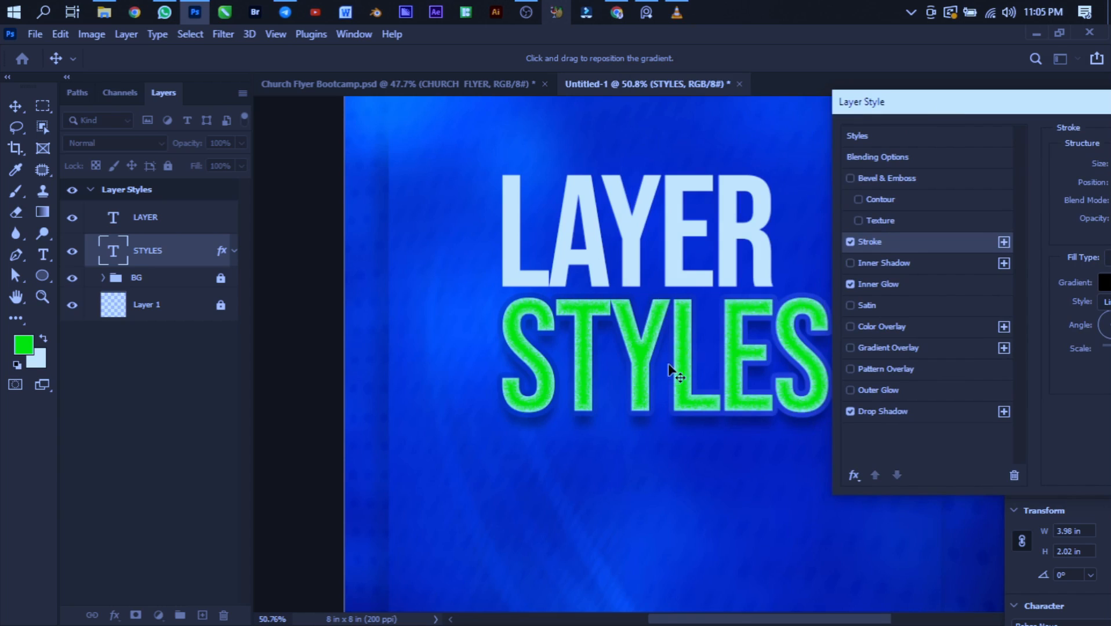
{"action": "left_click", "coordinate": [879, 329]}
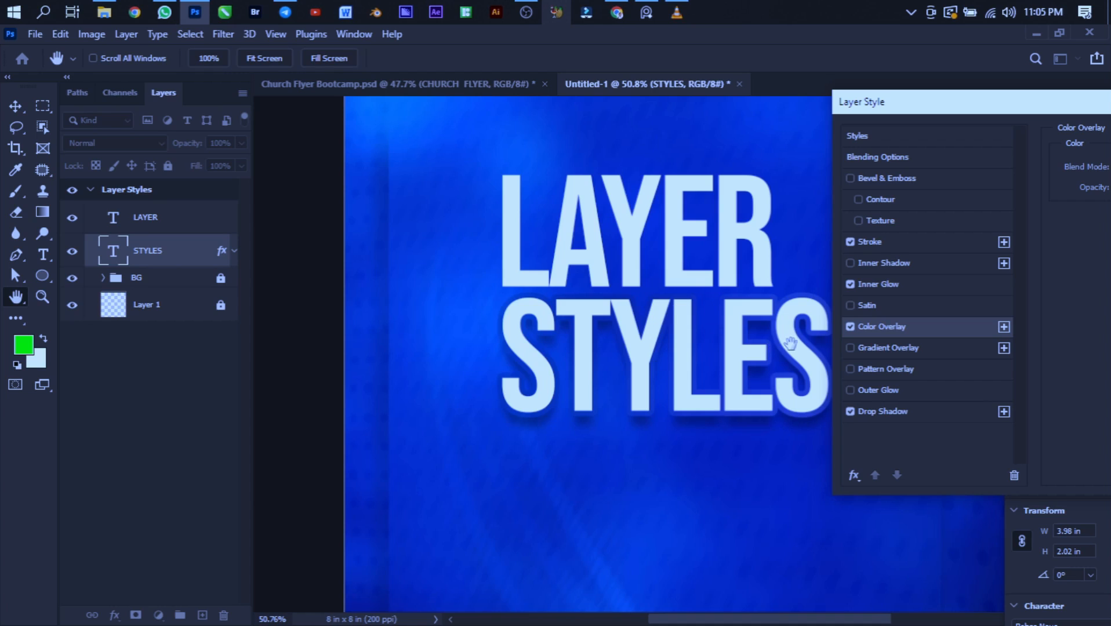
{"action": "left_click_drag", "start_coordinate": [958, 110], "coordinate": [603, 98]}
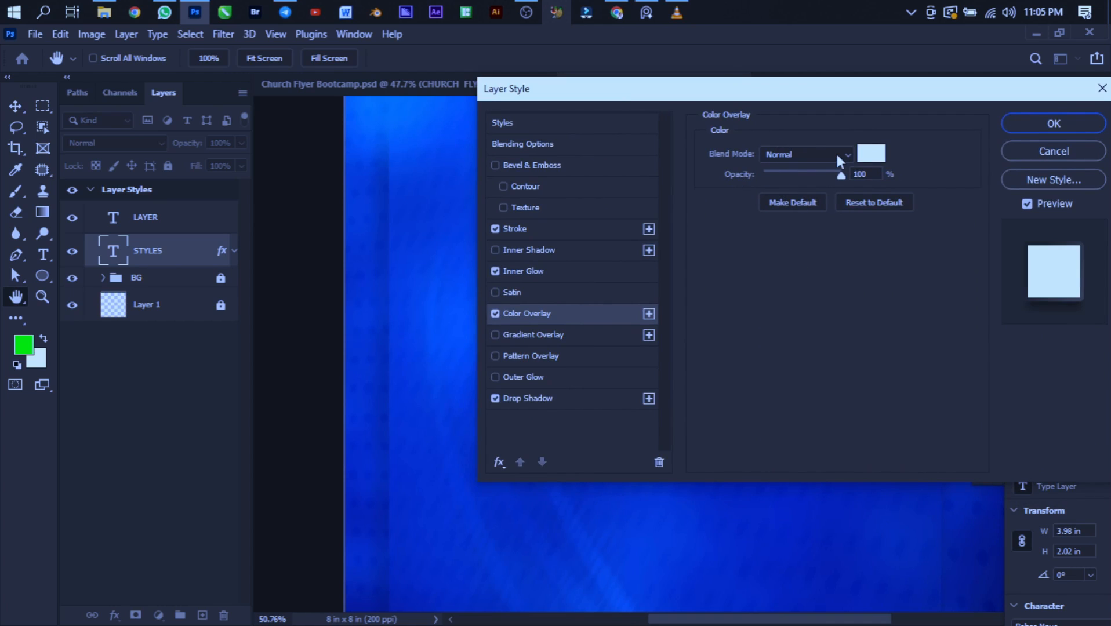
{"action": "left_click", "coordinate": [877, 160]}
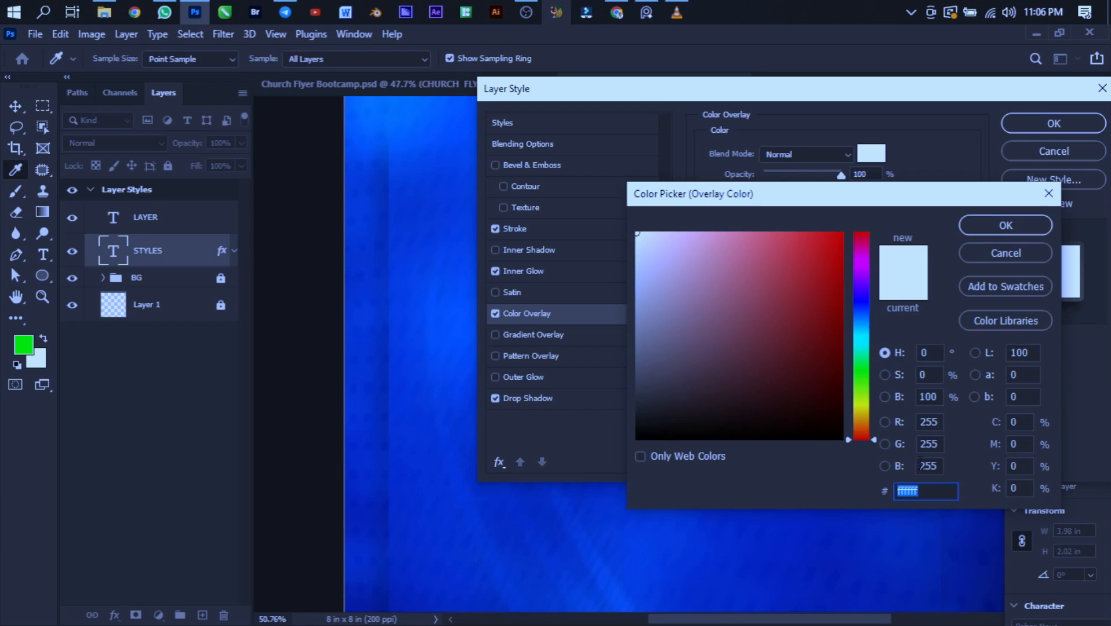
{"action": "left_click", "coordinate": [862, 364]}
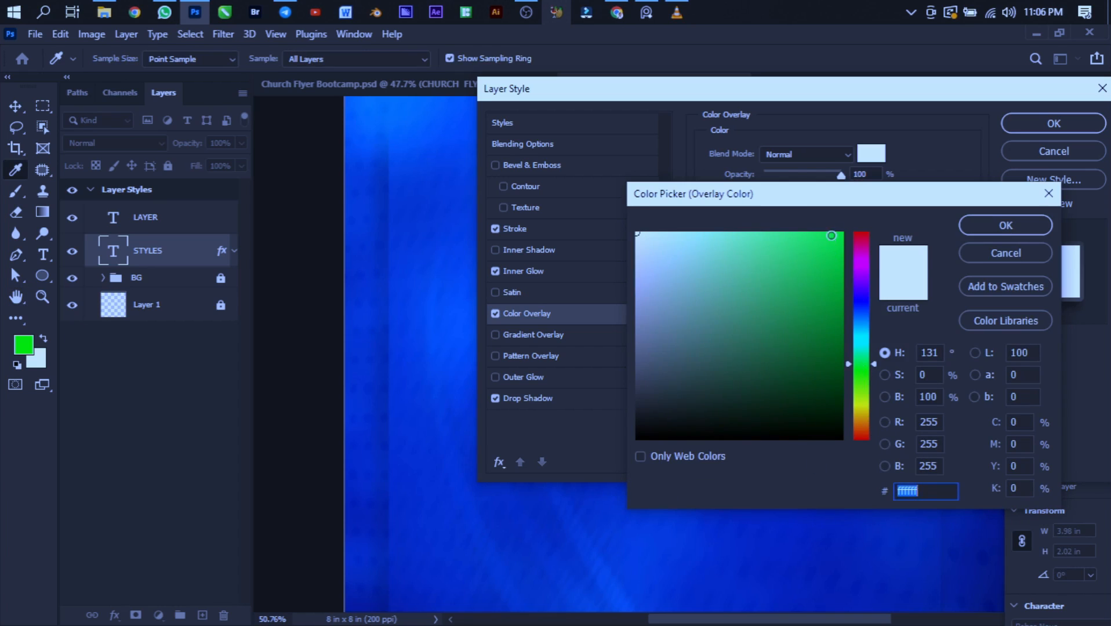
{"action": "left_click", "coordinate": [843, 233]}
{"action": "left_click", "coordinate": [1007, 230]}
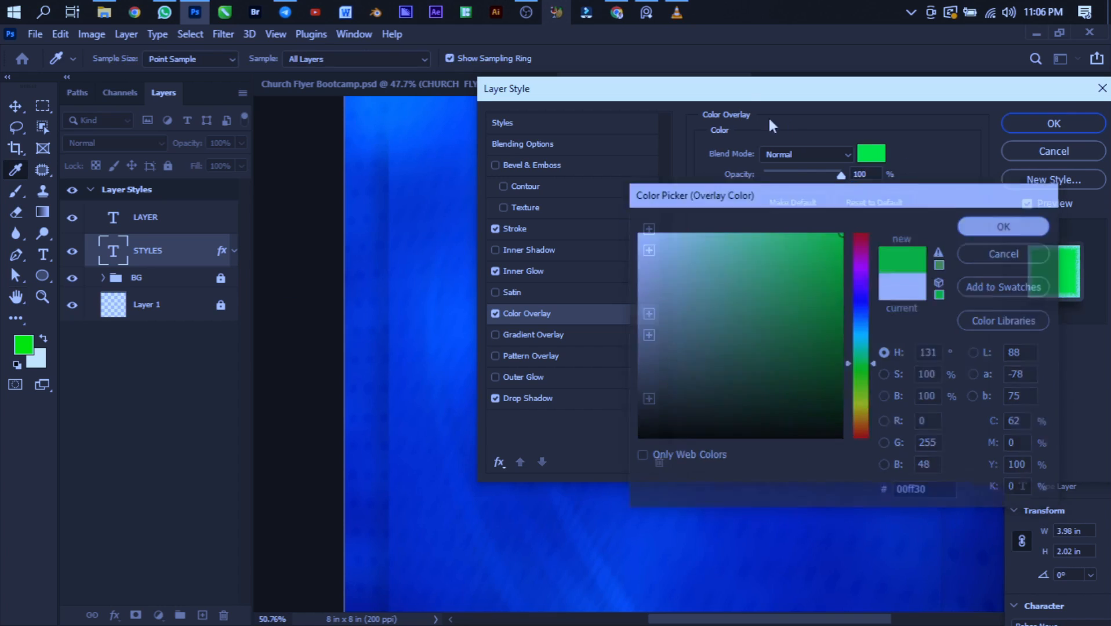
{"action": "left_click_drag", "start_coordinate": [754, 99], "coordinate": [950, 108]}
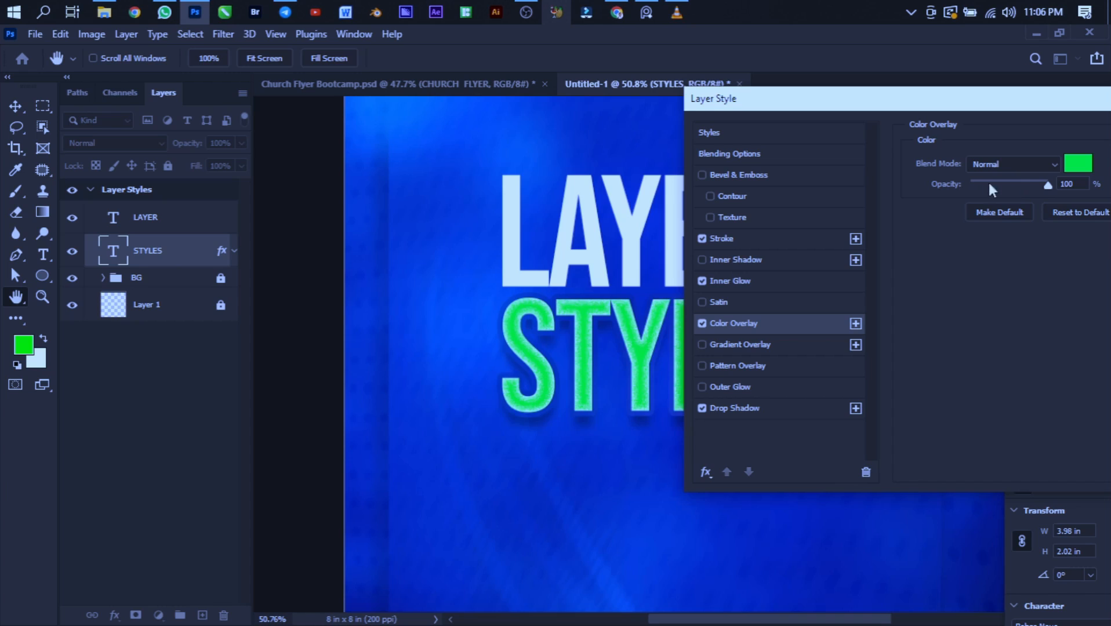
- Change the Color Overlay's color to yellow #ffc600
{"action": "left_click_drag", "start_coordinate": [1031, 186], "coordinate": [990, 177]}
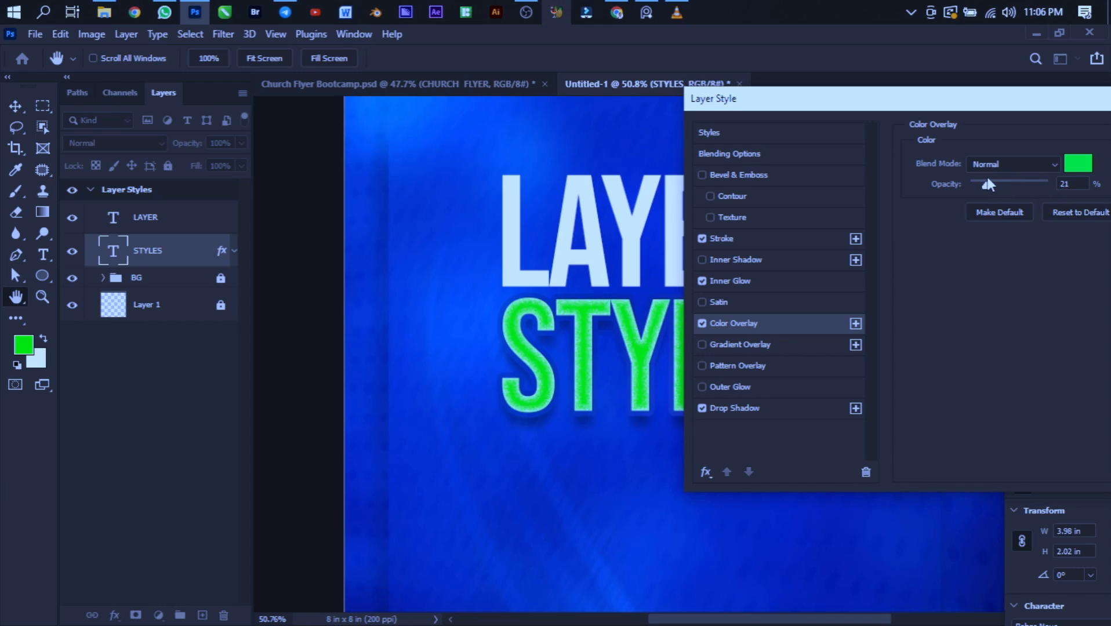
{"action": "left_click", "coordinate": [1079, 163]}
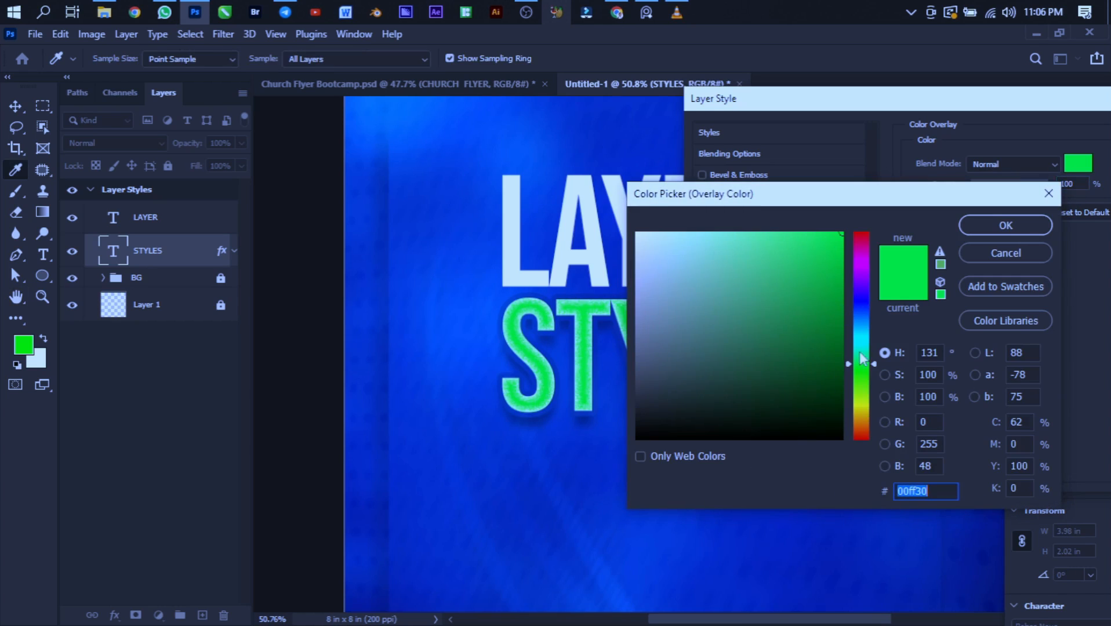
{"action": "left_click", "coordinate": [859, 413]}
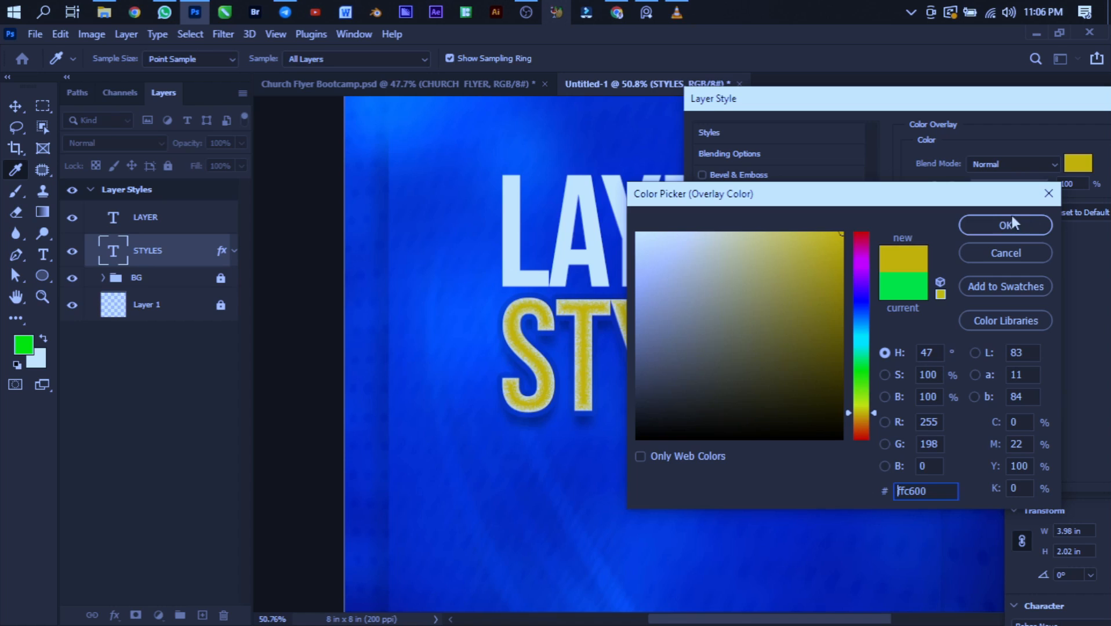
{"action": "left_click", "coordinate": [1033, 222]}
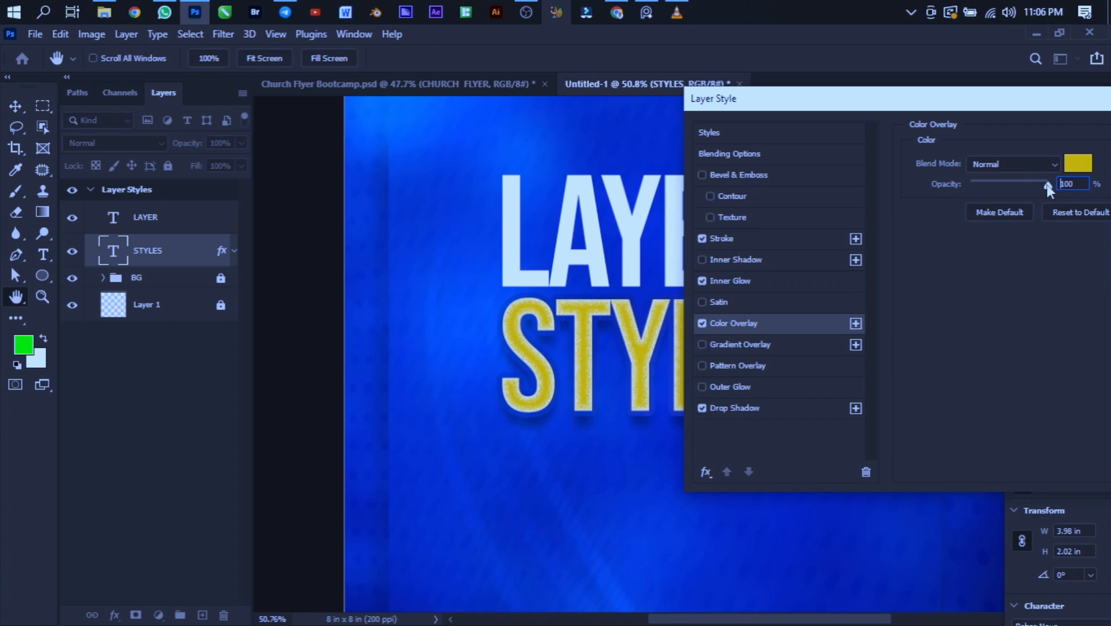
- Try the Color Overlay at 49%, 100% and 0% opacity, and settle on 68%
{"action": "left_click_drag", "start_coordinate": [1047, 185], "coordinate": [1009, 186]}
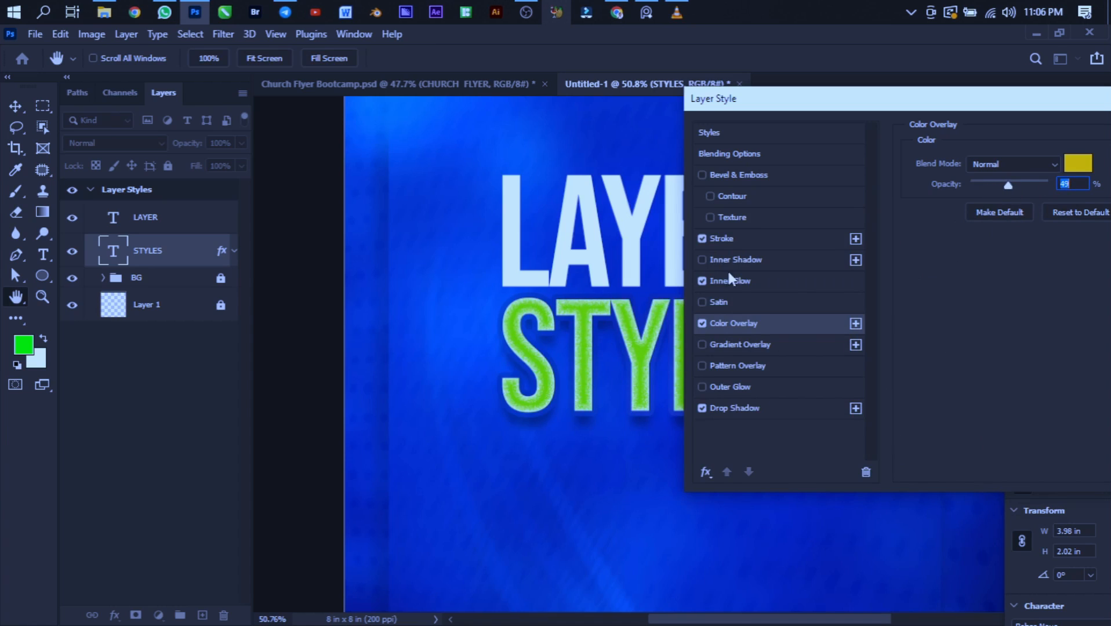
{"action": "left_click_drag", "start_coordinate": [1009, 184], "coordinate": [1049, 186]}
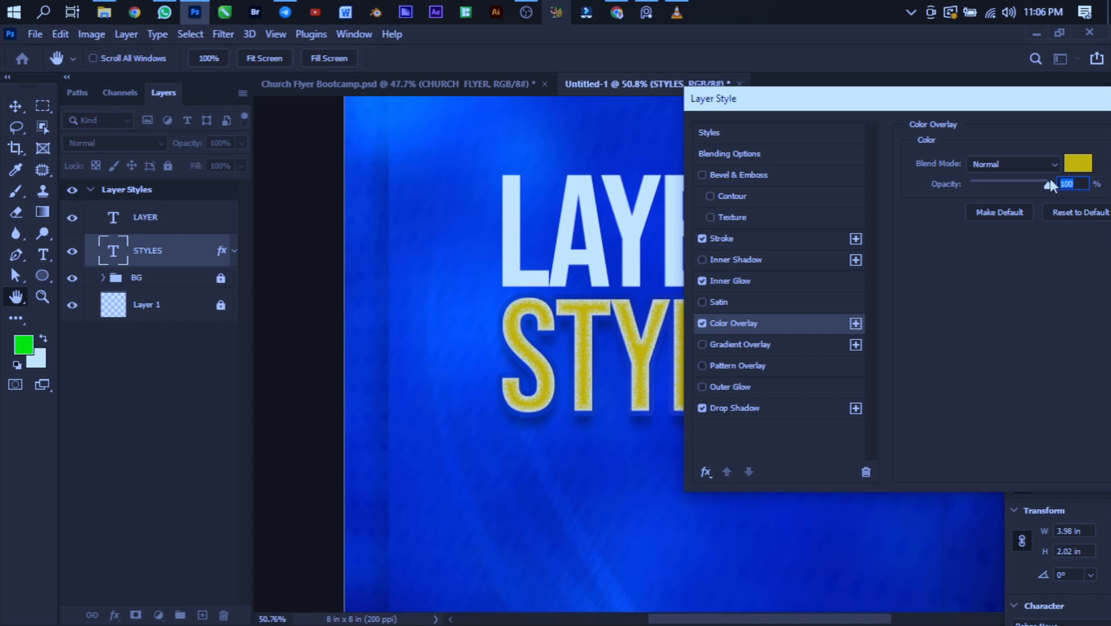
{"action": "left_click_drag", "start_coordinate": [1048, 185], "coordinate": [953, 170]}
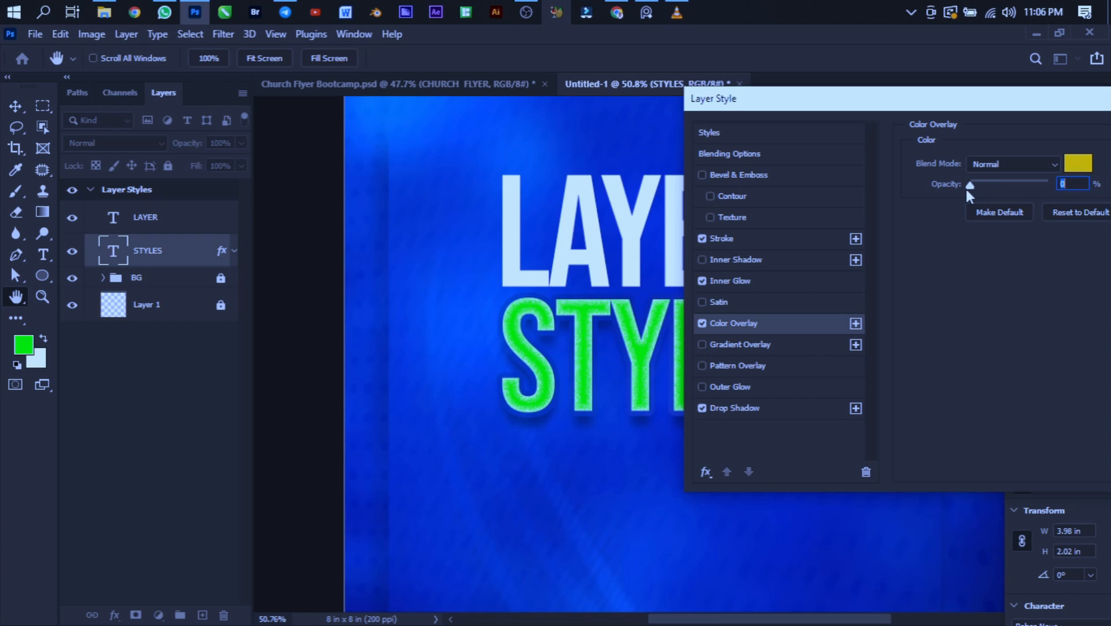
{"action": "left_click_drag", "start_coordinate": [972, 185], "coordinate": [1023, 186]}
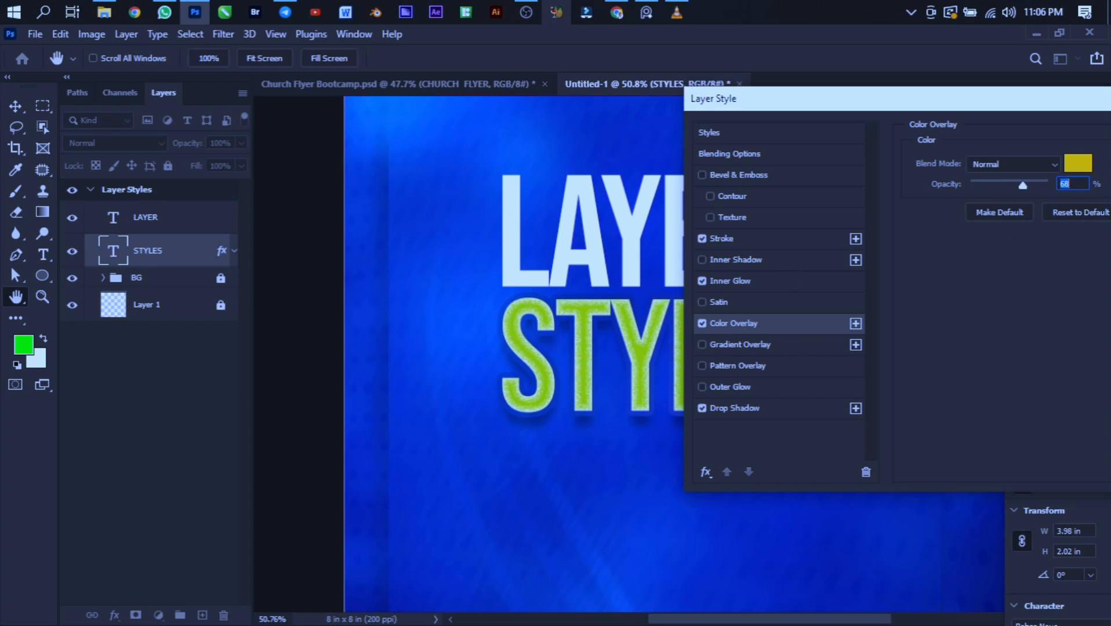
{"action": "left_click_drag", "start_coordinate": [1055, 109], "coordinate": [730, 125]}
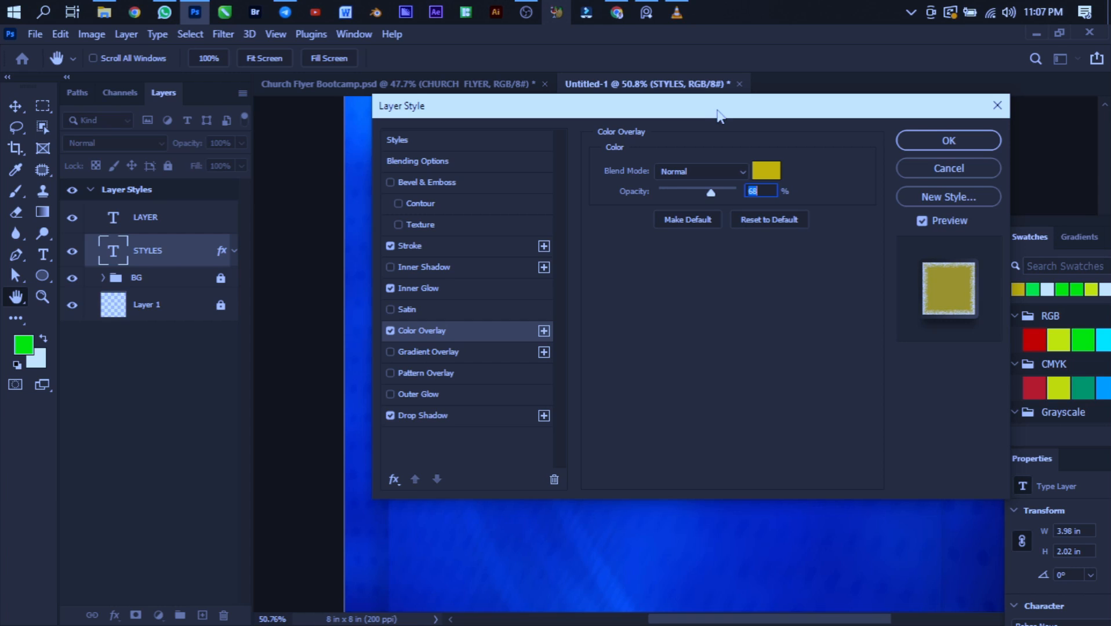
{"action": "left_click_drag", "start_coordinate": [707, 122], "coordinate": [972, 131]}
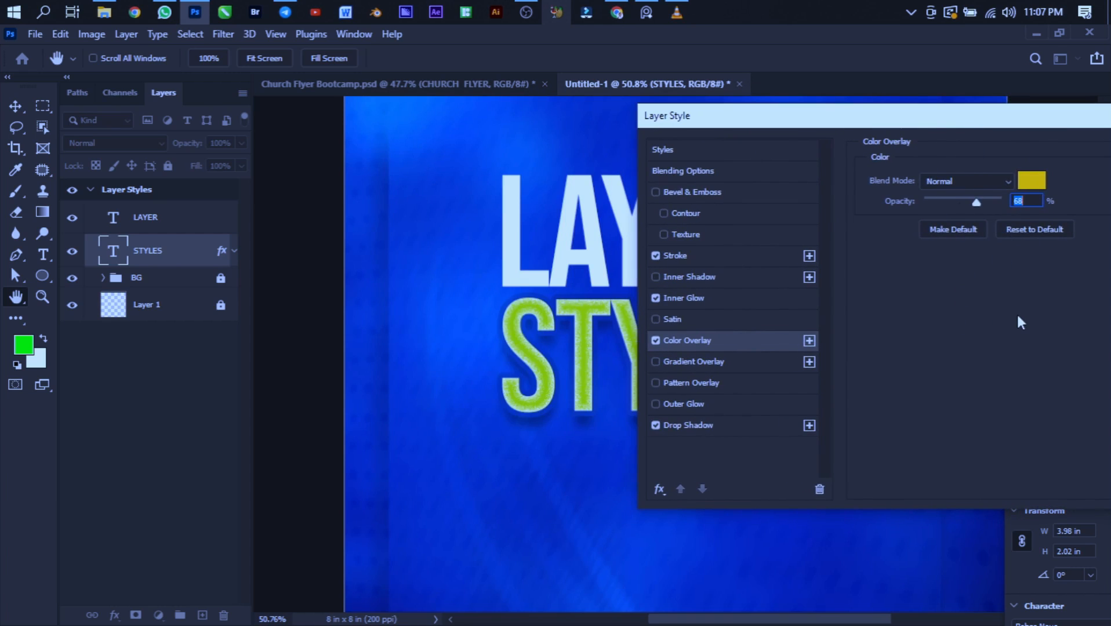
- Enable Gradient Overlay on the STYLES text and turn off Color Overlay
{"action": "left_click_drag", "start_coordinate": [900, 126], "coordinate": [797, 110]}
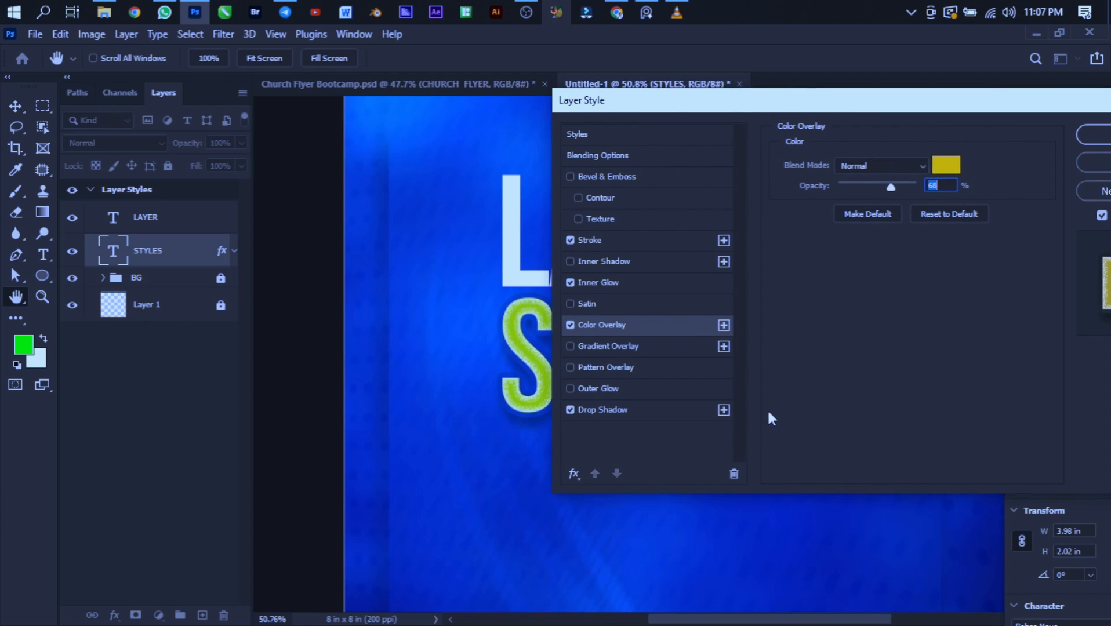
{"action": "left_click", "coordinate": [570, 347]}
{"action": "left_click", "coordinate": [624, 346]}
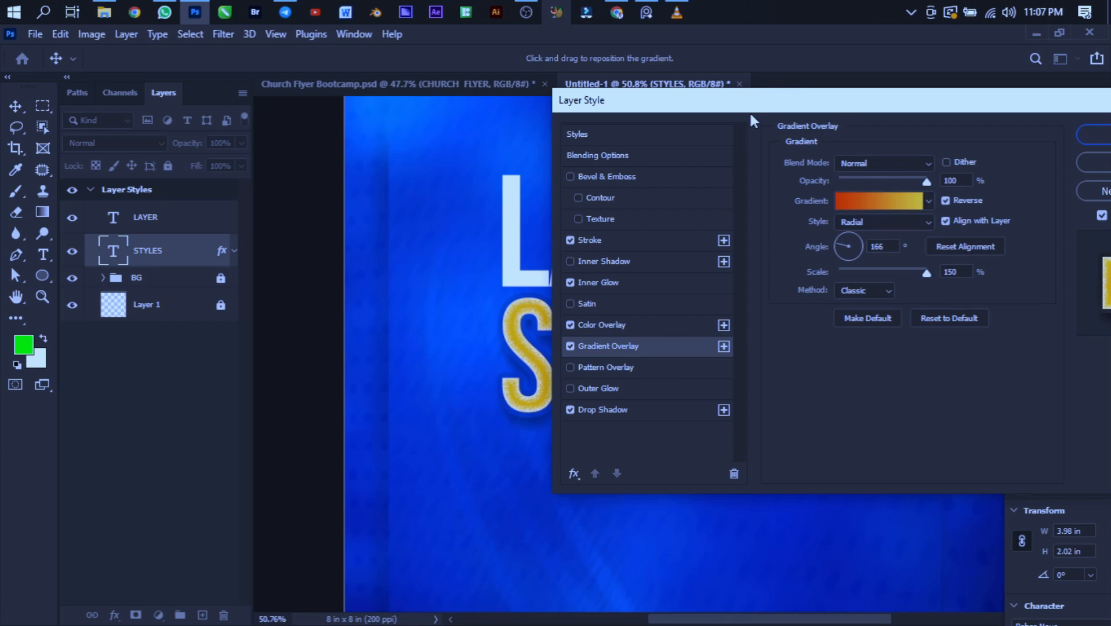
{"action": "left_click_drag", "start_coordinate": [750, 111], "coordinate": [892, 126]}
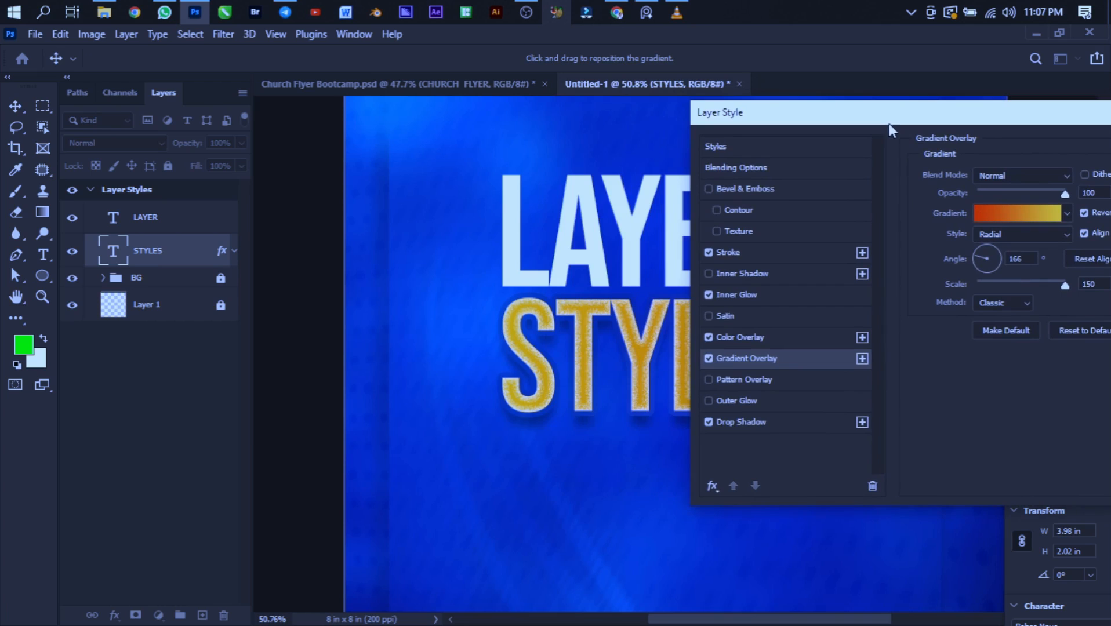
{"action": "left_click", "coordinate": [708, 336]}
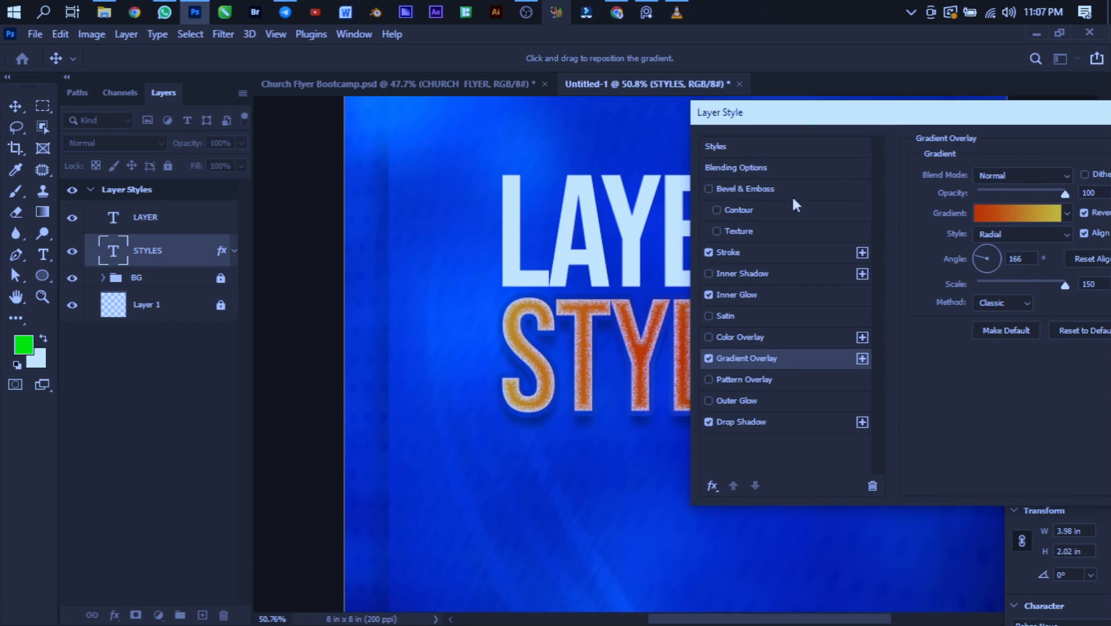
- Set the Gradient Overlay's style to Linear and move the Layer Style dialog off the artwork
{"action": "left_click_drag", "start_coordinate": [796, 118], "coordinate": [790, 56]}
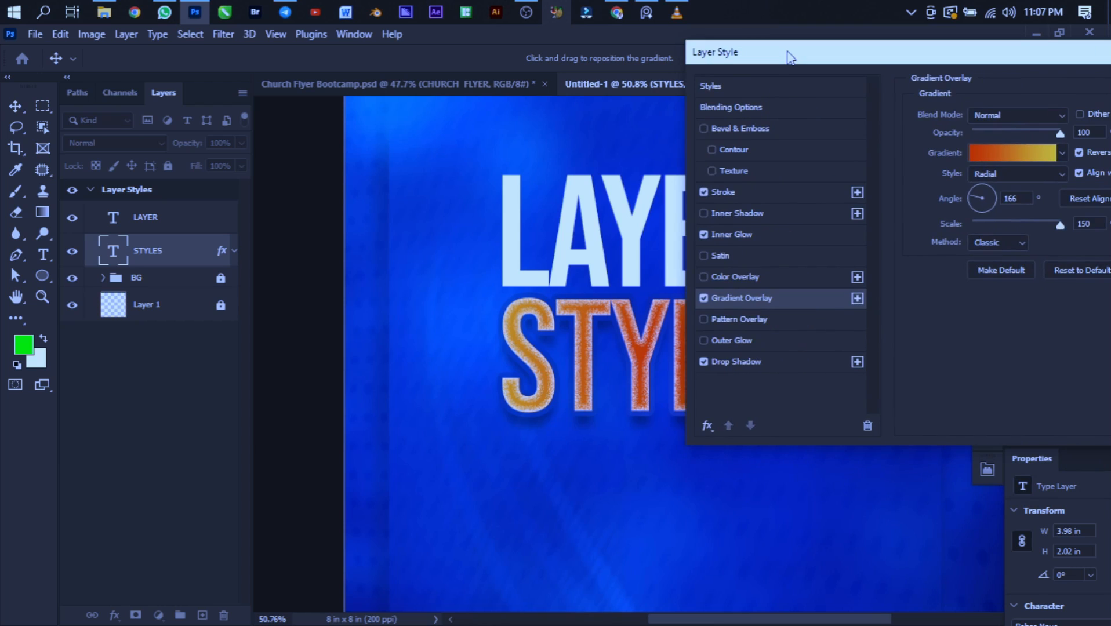
{"action": "left_click", "coordinate": [998, 175]}
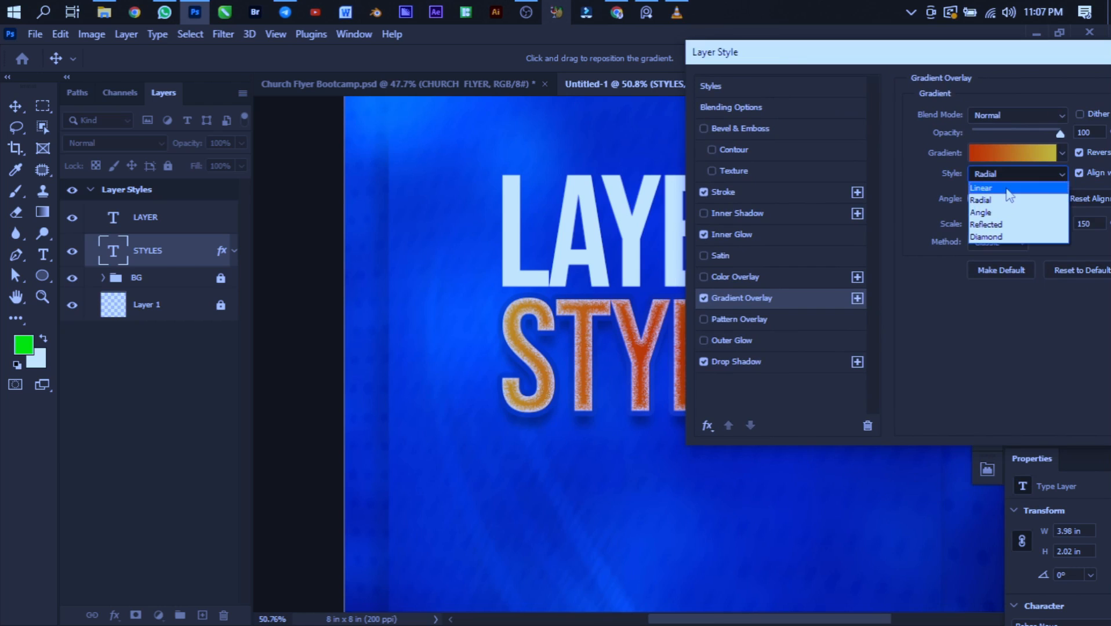
{"action": "left_click", "coordinate": [1008, 195]}
{"action": "left_click_drag", "start_coordinate": [893, 63], "coordinate": [413, 595]}
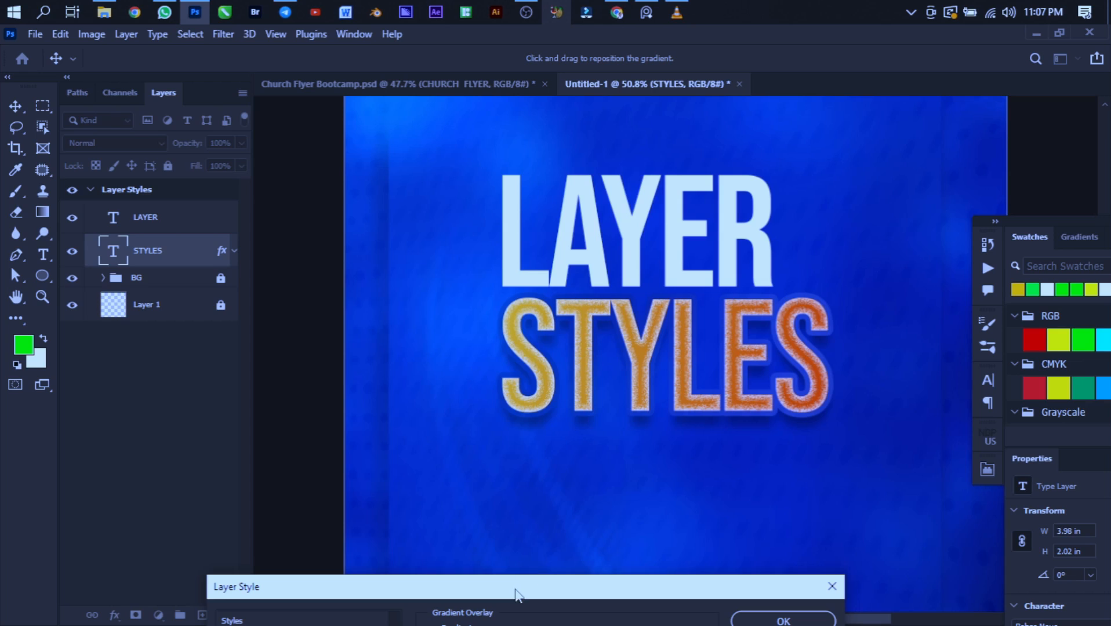
- Turn off Reverse for the Gradient Overlay and set its angle to -14°
{"action": "left_click_drag", "start_coordinate": [517, 595], "coordinate": [234, 142]}
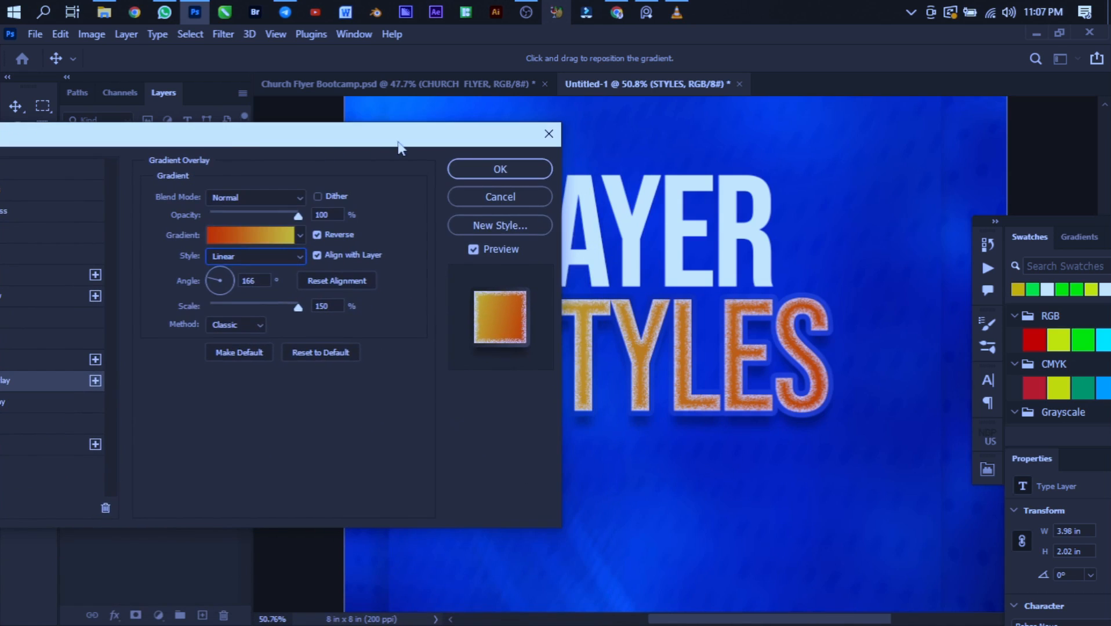
{"action": "left_click_drag", "start_coordinate": [399, 148], "coordinate": [345, 142]}
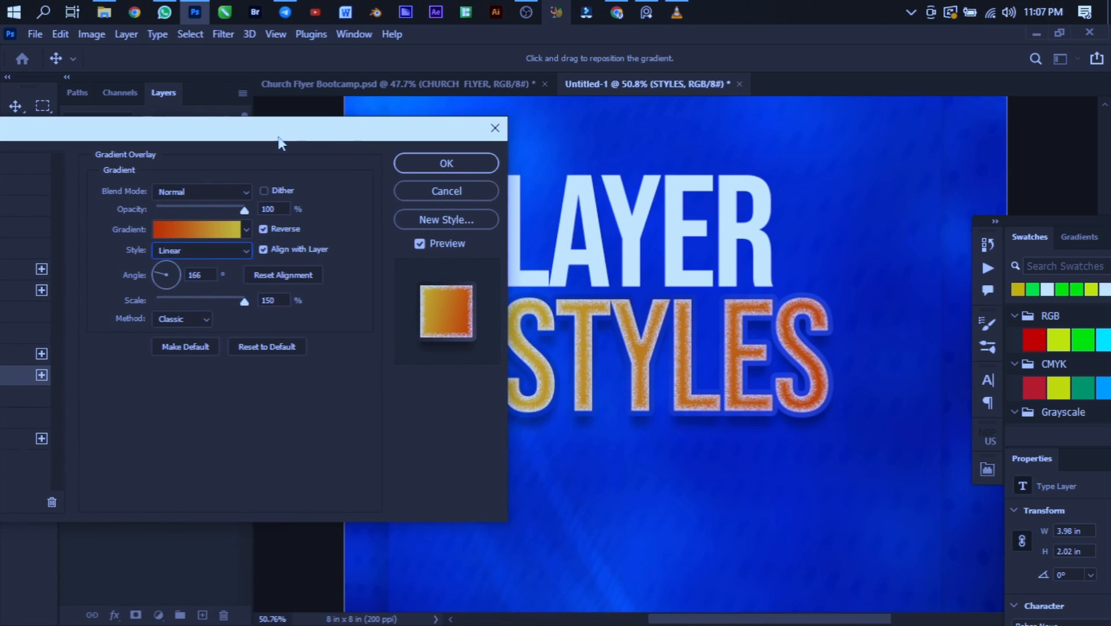
{"action": "left_click", "coordinate": [263, 229]}
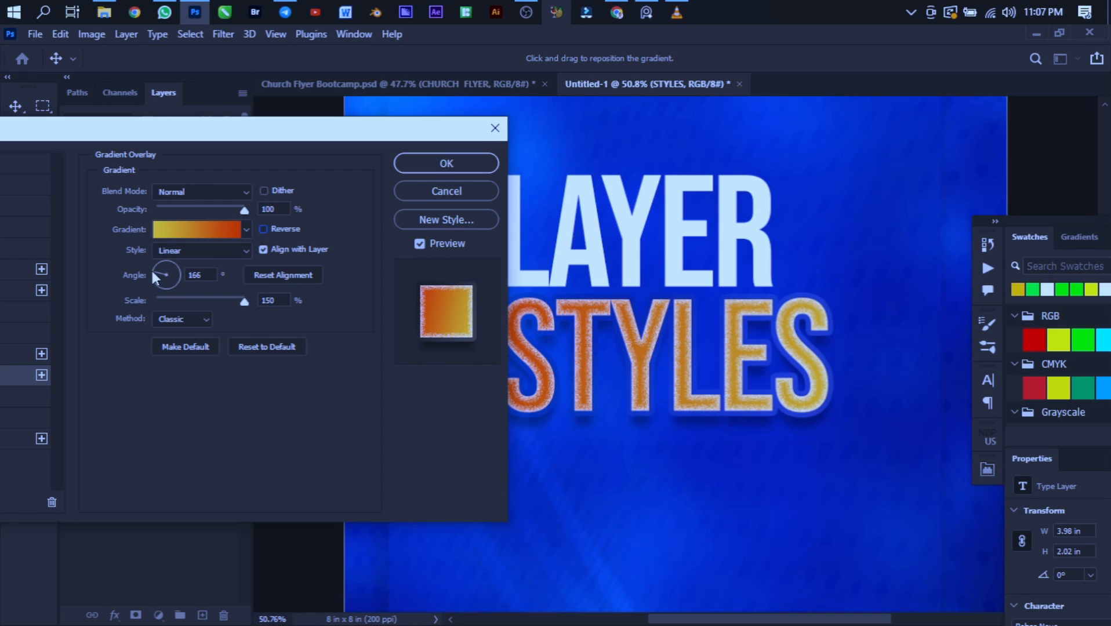
{"action": "left_click_drag", "start_coordinate": [169, 271], "coordinate": [178, 280]}
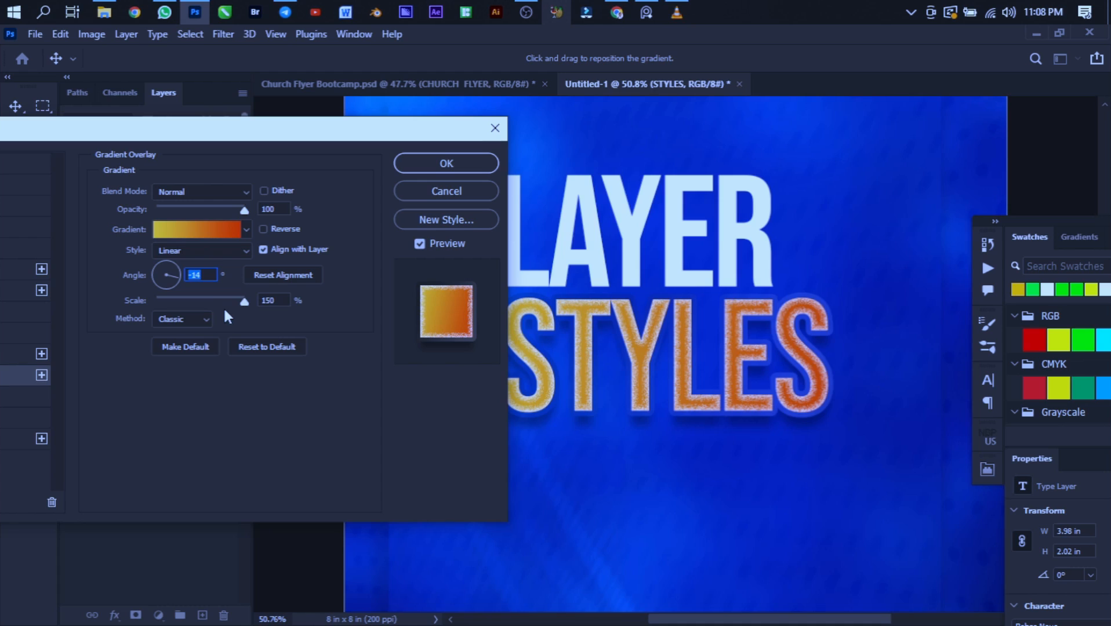
- Try the Gradient Overlay at 10% scale, and settle on 120%
{"action": "mouse_move", "coordinate": [244, 306]}
{"action": "left_mouse_down"}
{"action": "mouse_move", "coordinate": [196, 305]}
{"action": "mouse_move", "coordinate": [257, 312]}
{"action": "left_mouse_up"}
{"action": "left_click_drag", "start_coordinate": [251, 301], "coordinate": [109, 275]}
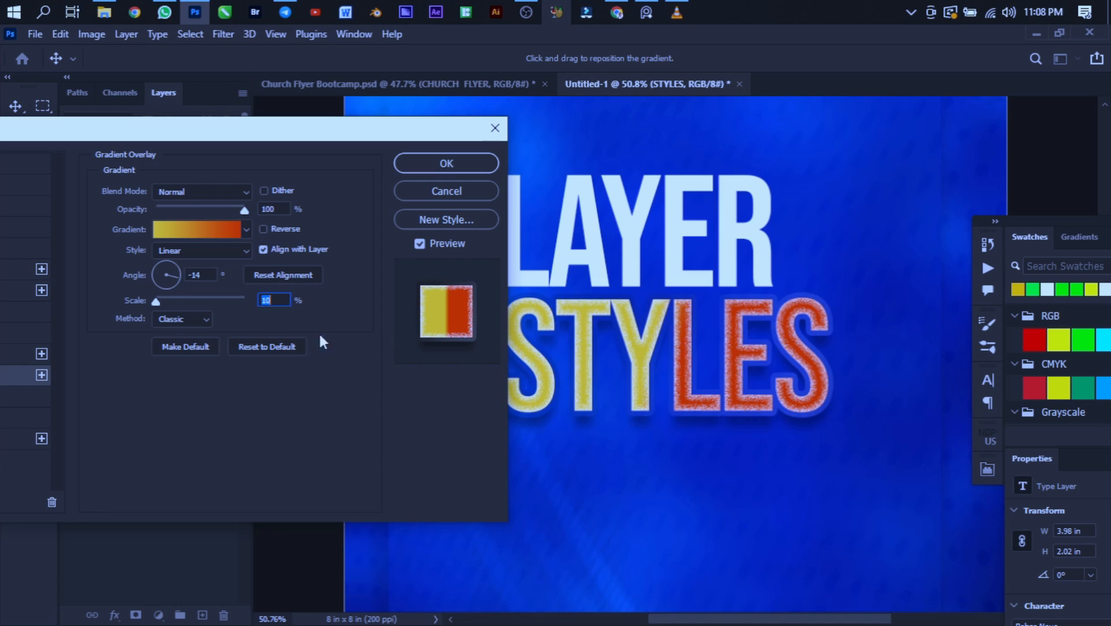
{"action": "left_click_drag", "start_coordinate": [155, 302], "coordinate": [224, 301]}
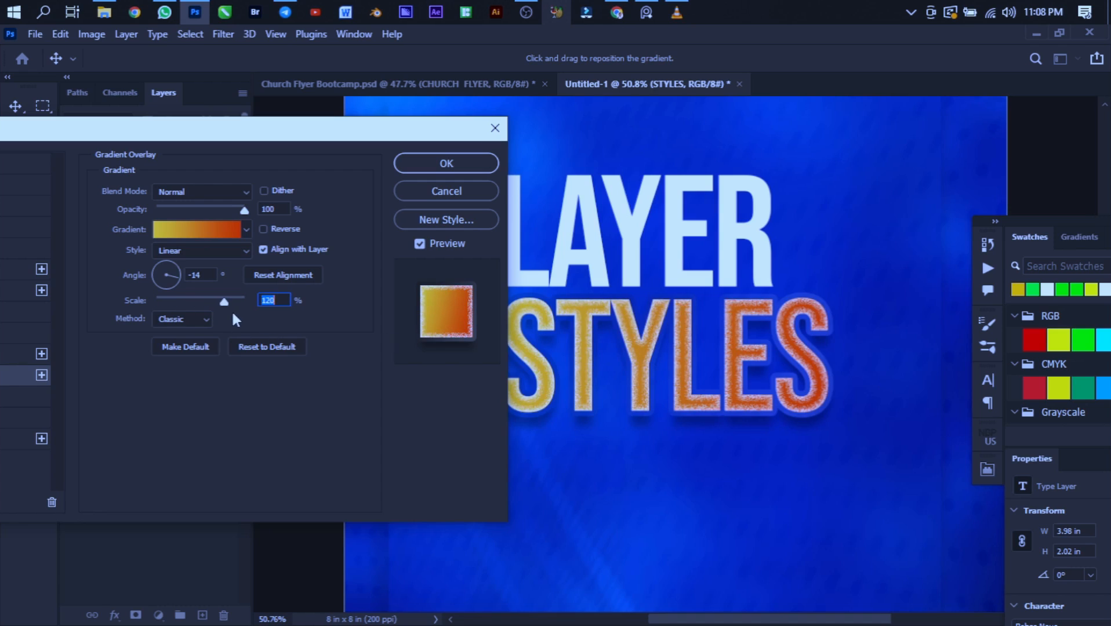
- Try the Perceptual and Linear methods on the Gradient Overlay, and return the method to Classic
{"action": "left_click", "coordinate": [173, 319]}
{"action": "left_click", "coordinate": [163, 334]}
{"action": "left_click", "coordinate": [192, 319]}
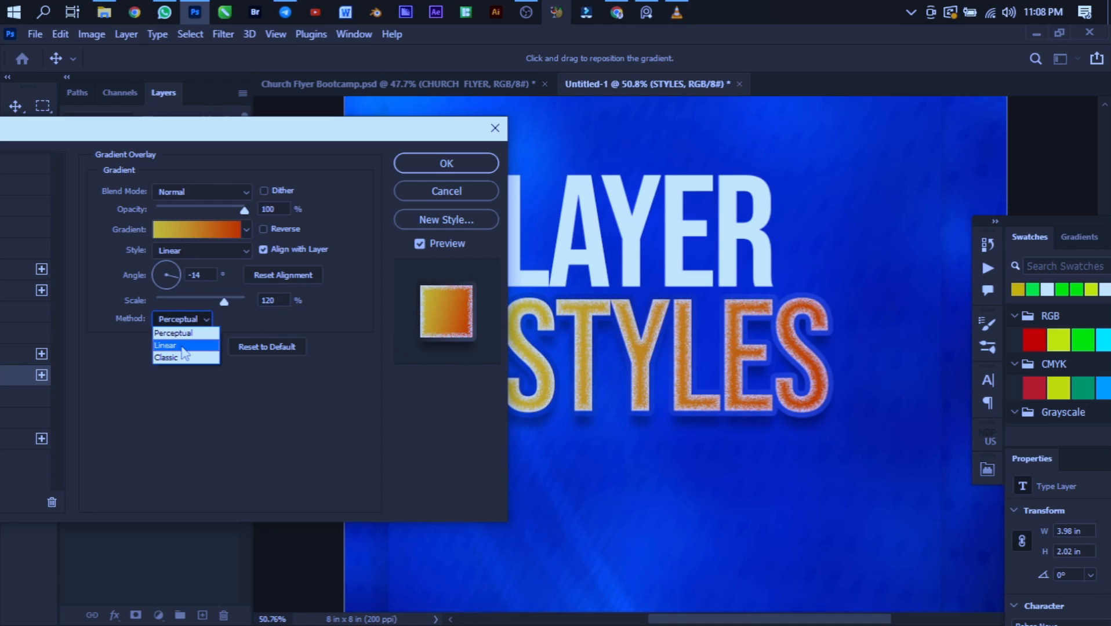
{"action": "left_click", "coordinate": [184, 344]}
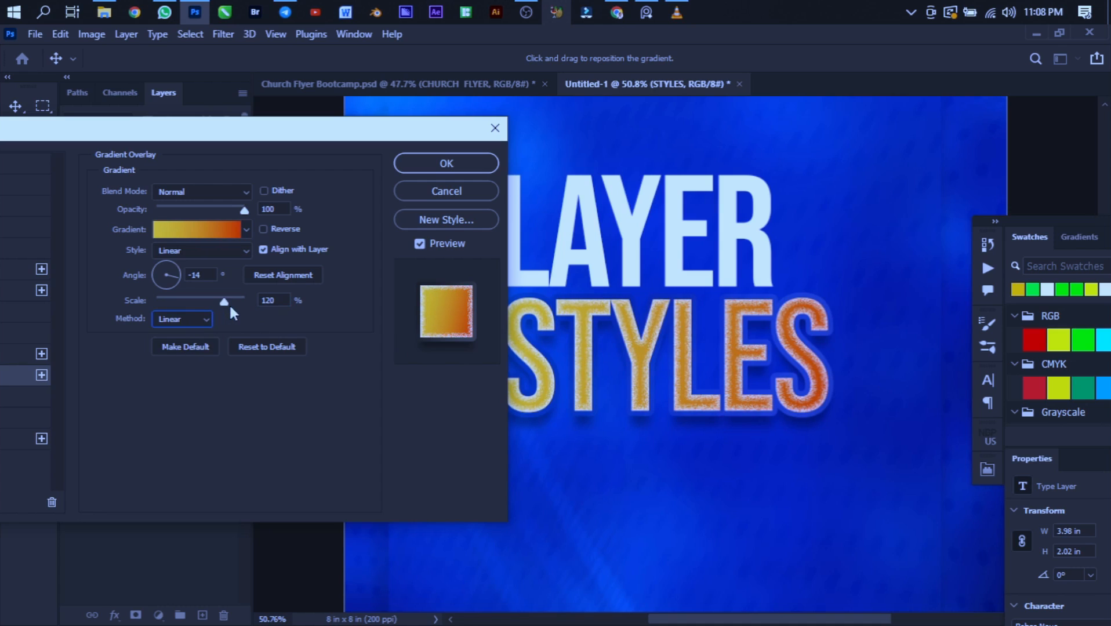
{"action": "left_click", "coordinate": [192, 318]}
{"action": "left_click", "coordinate": [180, 358]}
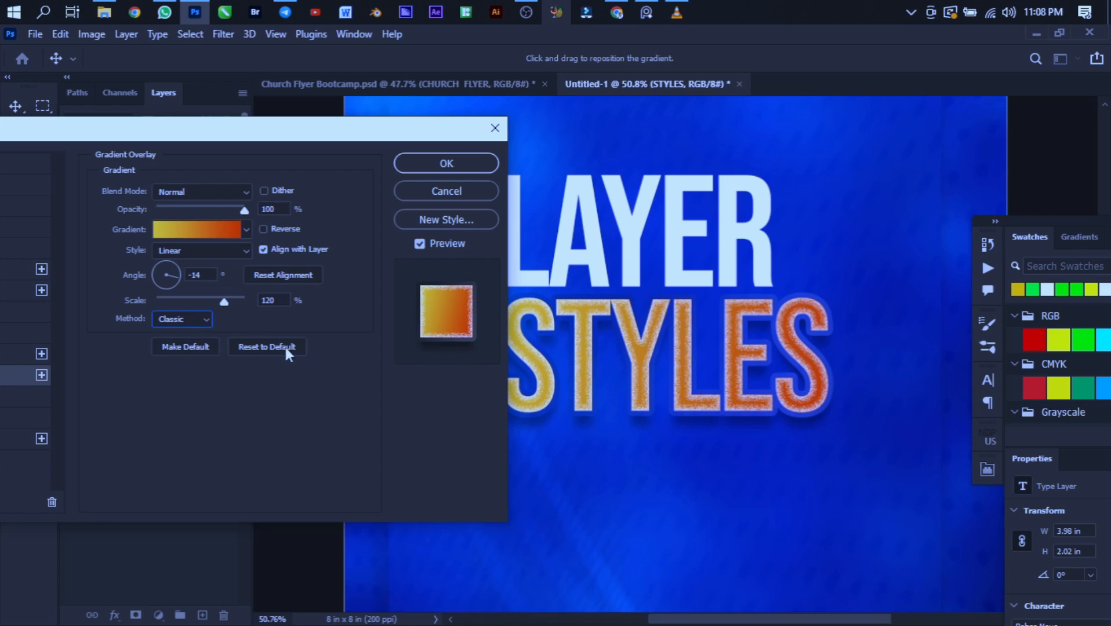
- Enable Bevel & Emboss on the STYLES text and place the Layer Style dialog so the lettering can be inspected
{"action": "left_click_drag", "start_coordinate": [272, 141], "coordinate": [287, 98]}
{"action": "left_click_drag", "start_coordinate": [230, 75], "coordinate": [481, 83]}
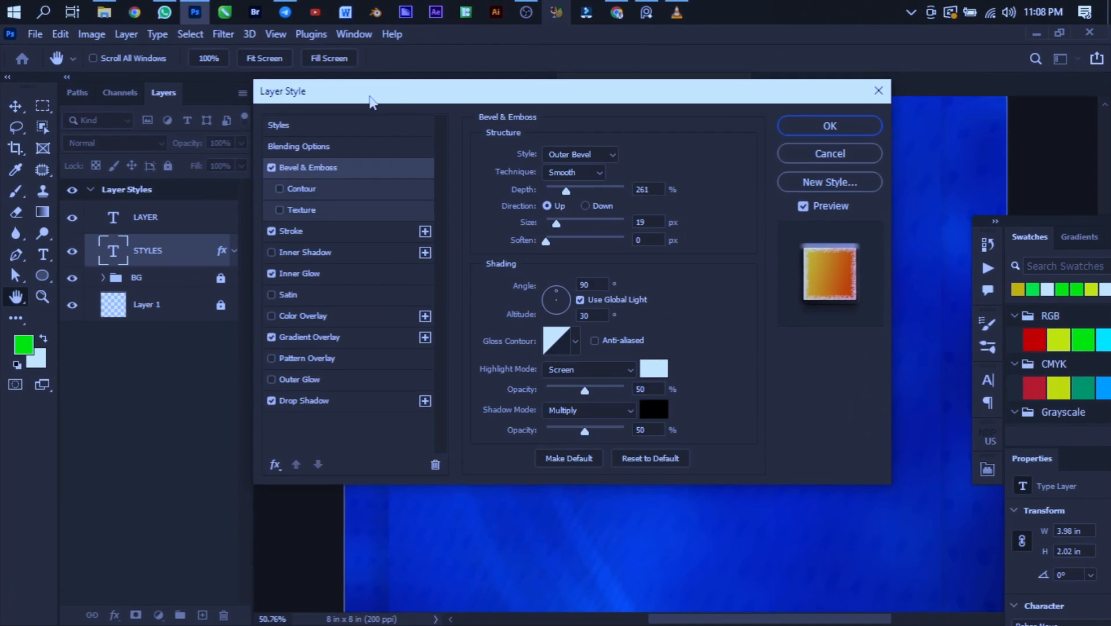
{"action": "left_click_drag", "start_coordinate": [329, 90], "coordinate": [729, 92]}
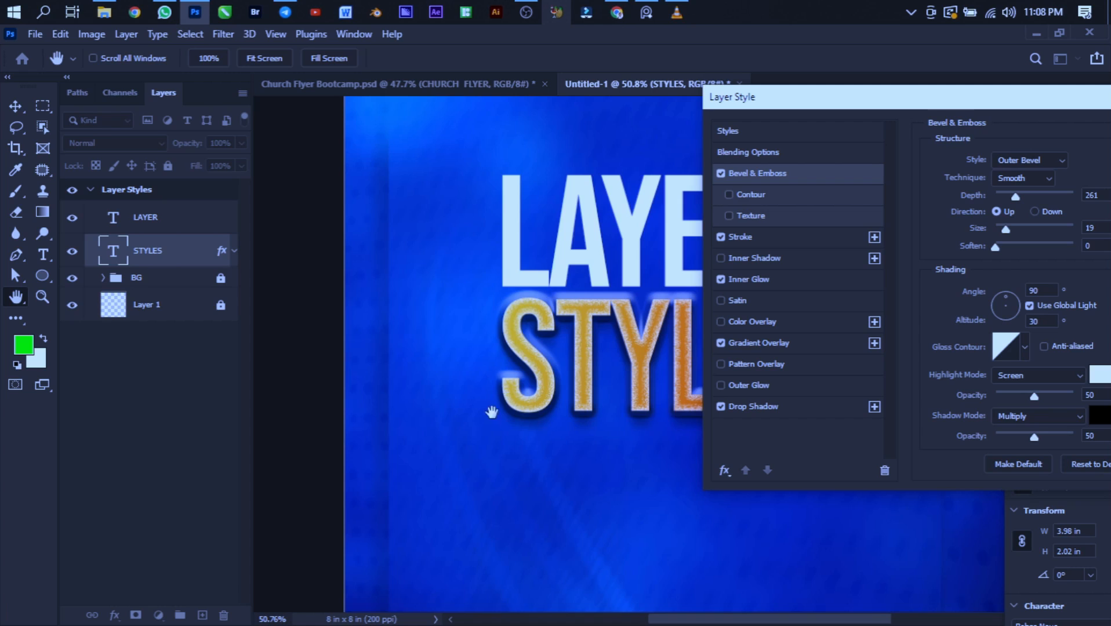
{"action": "scroll", "coordinate": [512, 381], "scroll_direction": "down", "scroll_amount": 3}
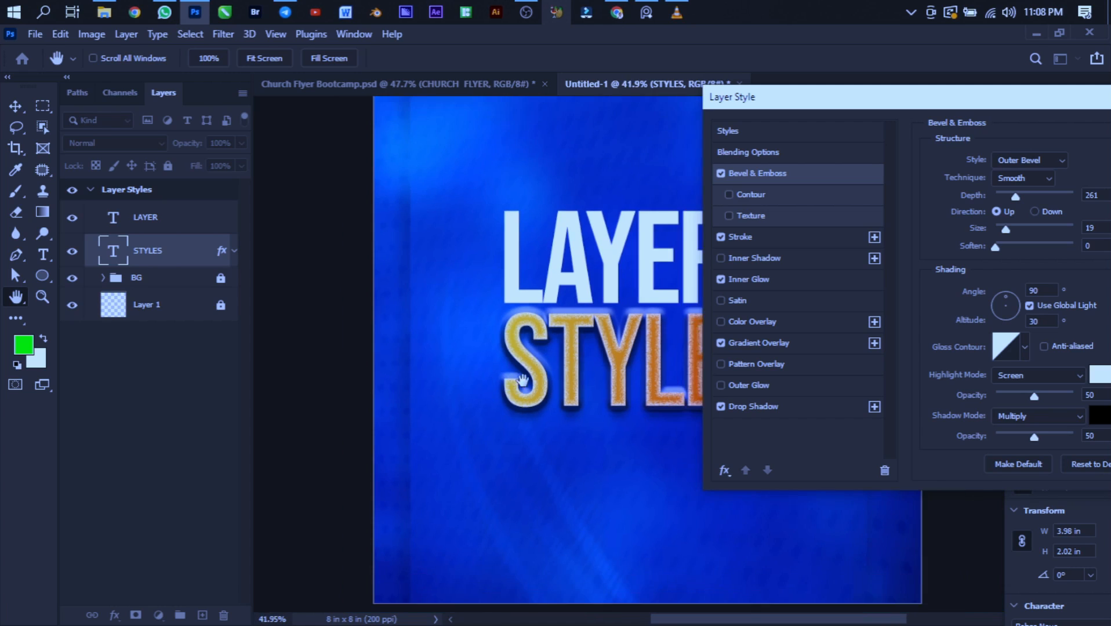
- Reset the Bevel & Emboss settings on the STYLES text to their defaults
{"action": "scroll", "coordinate": [502, 384], "scroll_direction": "down", "scroll_amount": 1}
{"action": "scroll", "coordinate": [666, 394], "scroll_direction": "up", "scroll_amount": 1}
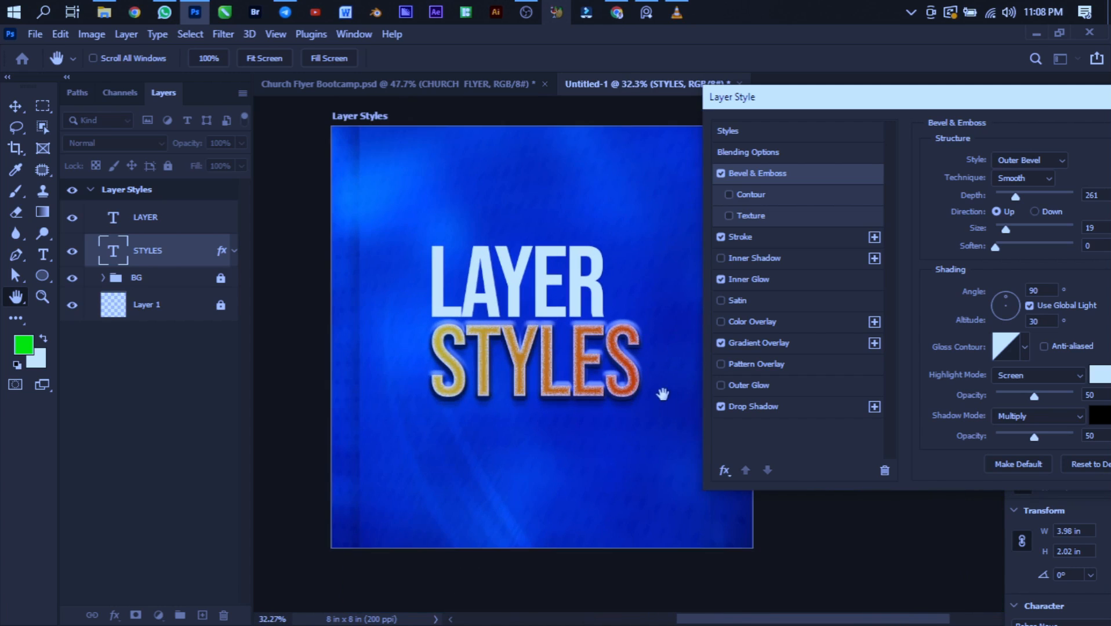
{"action": "scroll", "coordinate": [633, 391], "scroll_direction": "up", "scroll_amount": 3}
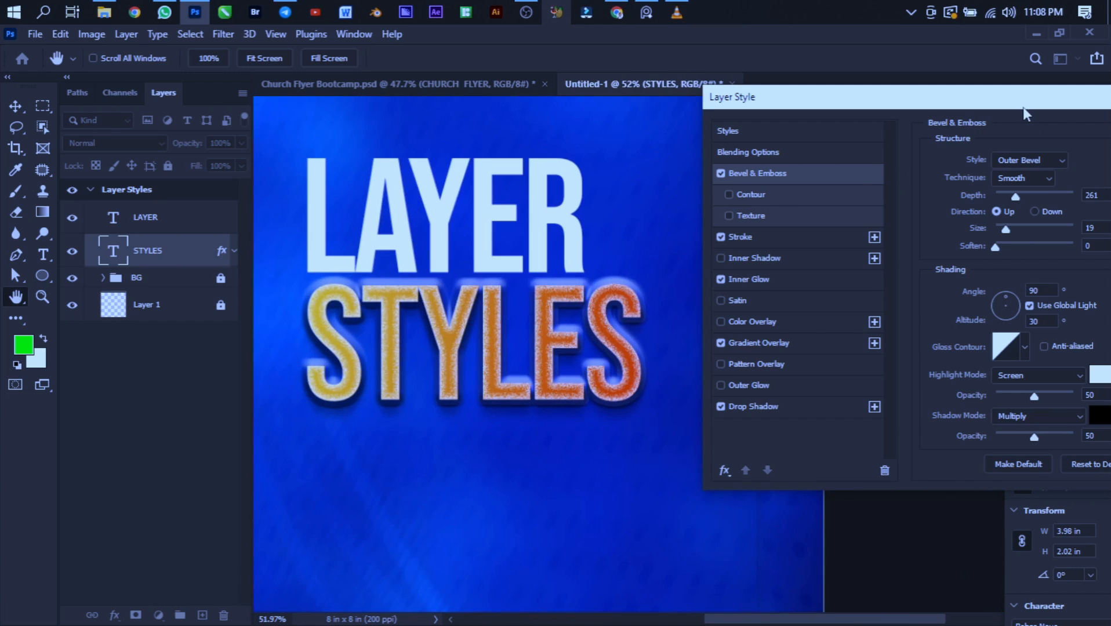
{"action": "left_click_drag", "start_coordinate": [1024, 110], "coordinate": [814, 75]}
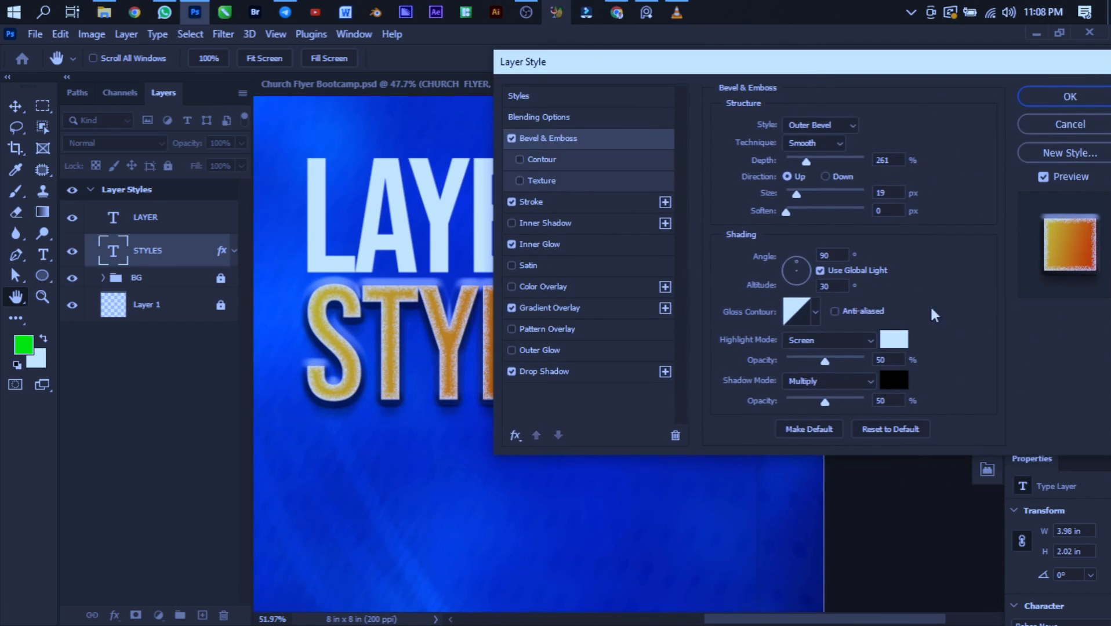
{"action": "left_click", "coordinate": [906, 432]}
{"action": "left_click_drag", "start_coordinate": [705, 62], "coordinate": [843, 53]}
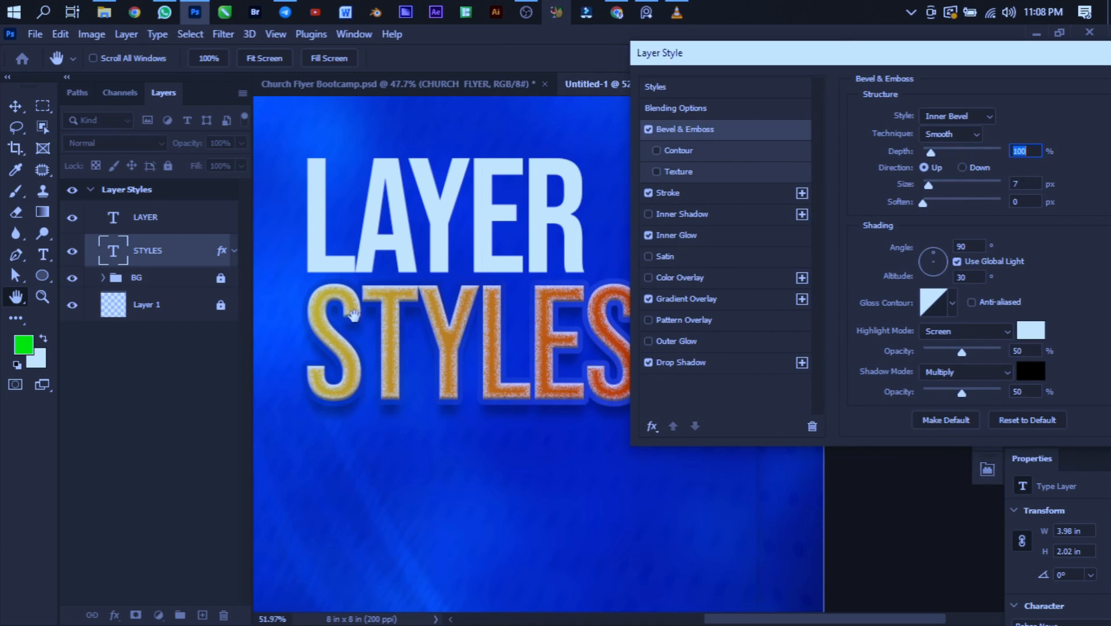
- Toggle Bevel & Emboss off and on to compare the lettering, and set the bevel style to Outer Bevel
{"action": "left_click", "coordinate": [648, 129]}
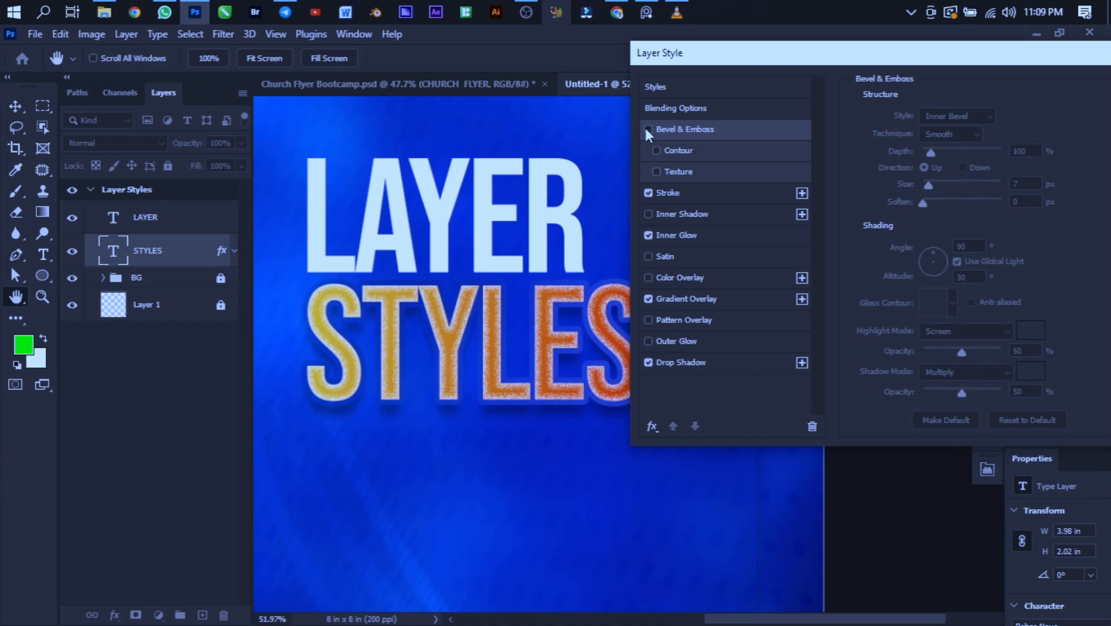
{"action": "left_click", "coordinate": [648, 129]}
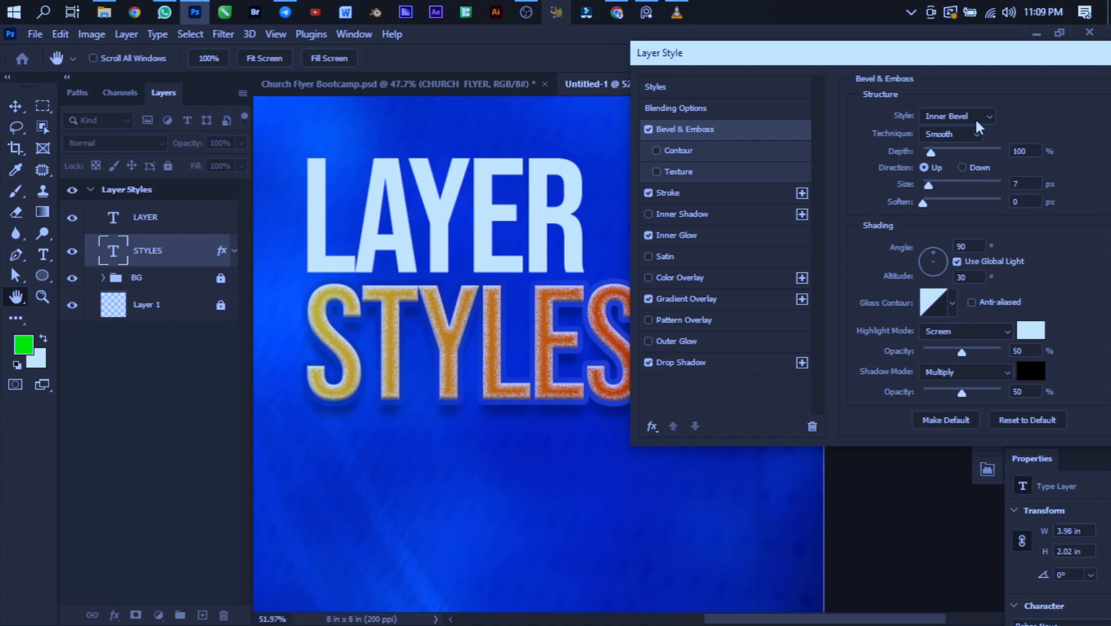
{"action": "left_click", "coordinate": [931, 117]}
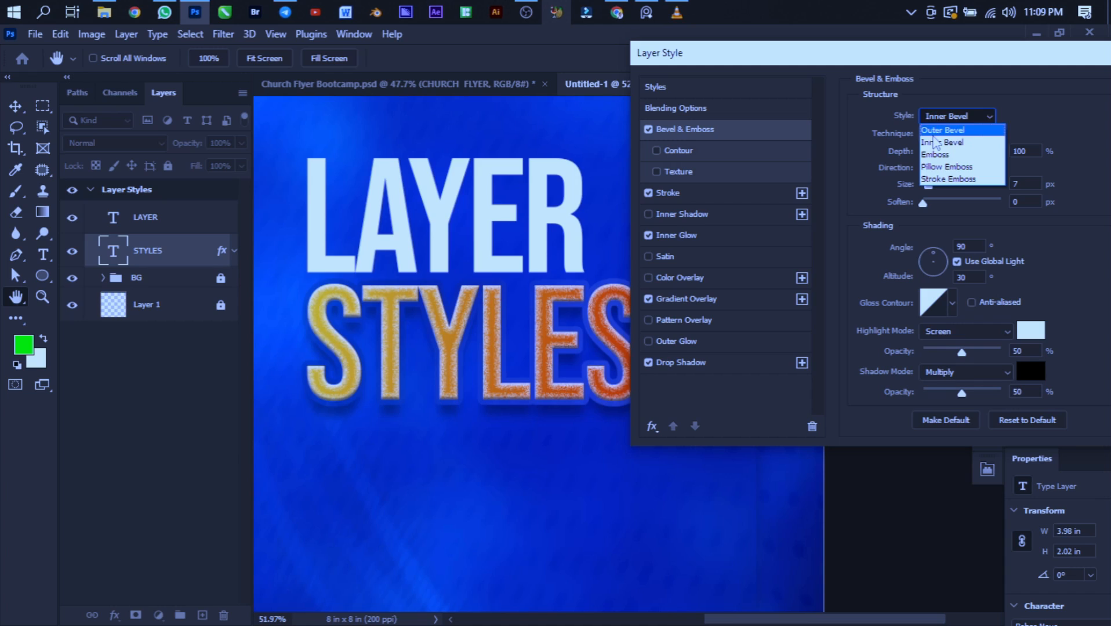
{"action": "left_click", "coordinate": [933, 131]}
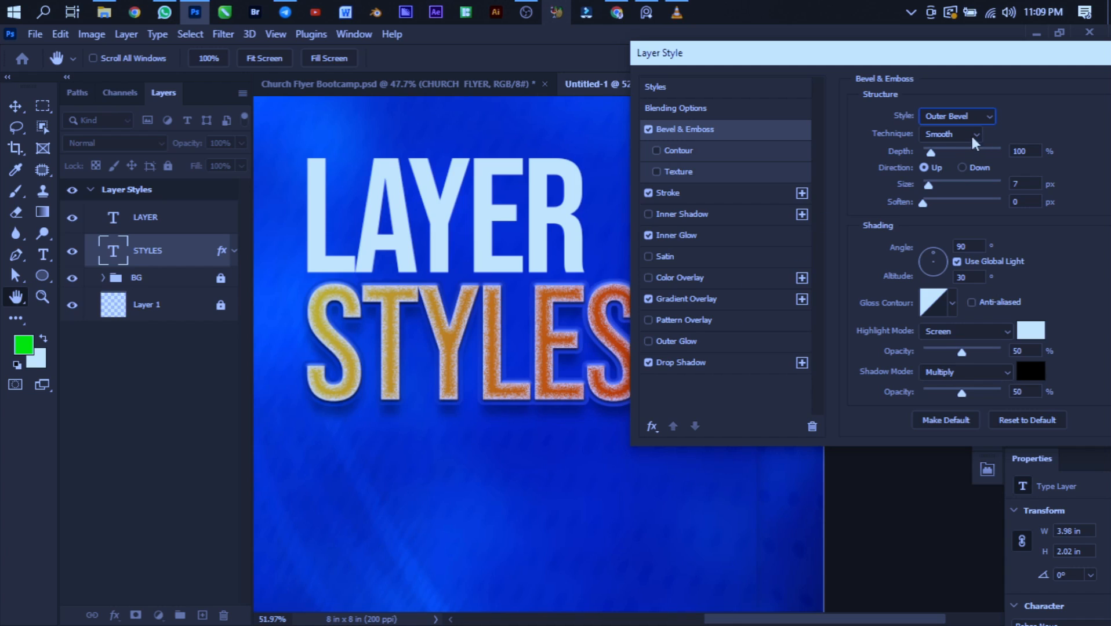
- Set the bevel technique to Chisel Hard and its depth to 625%
{"action": "left_click", "coordinate": [931, 135]}
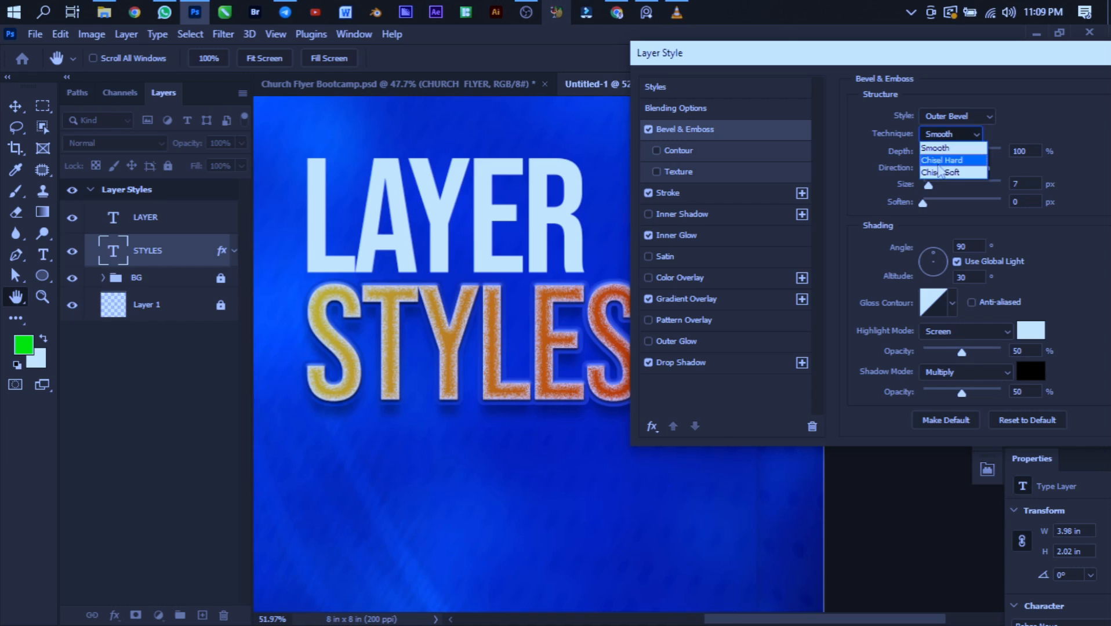
{"action": "left_click", "coordinate": [938, 162]}
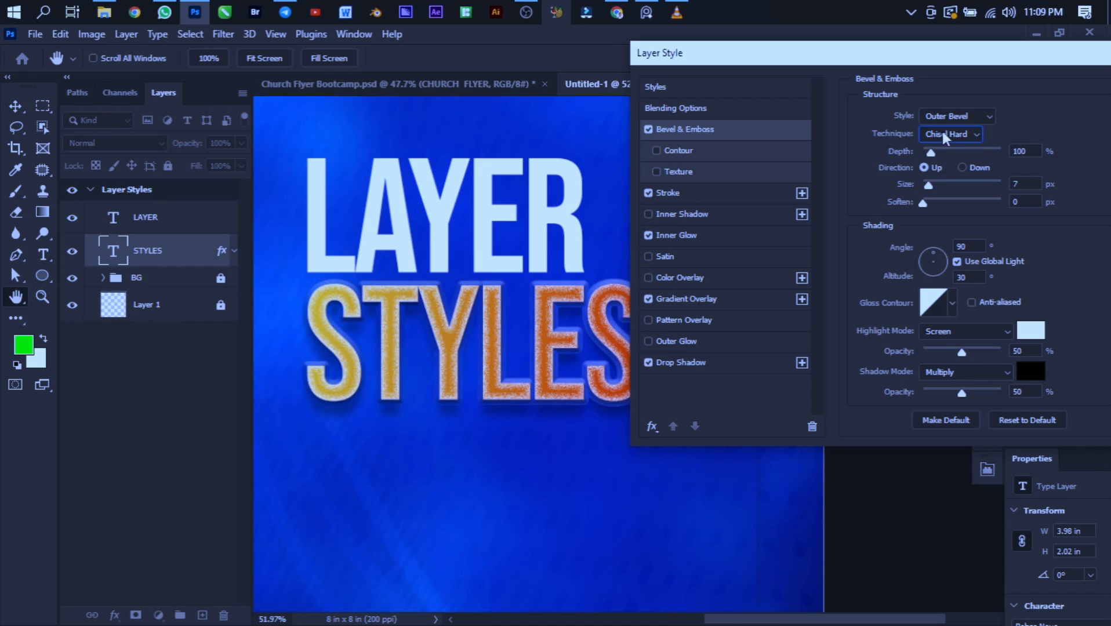
{"action": "left_click", "coordinate": [944, 133]}
{"action": "left_click", "coordinate": [950, 163]}
{"action": "left_click_drag", "start_coordinate": [935, 159], "coordinate": [977, 168]}
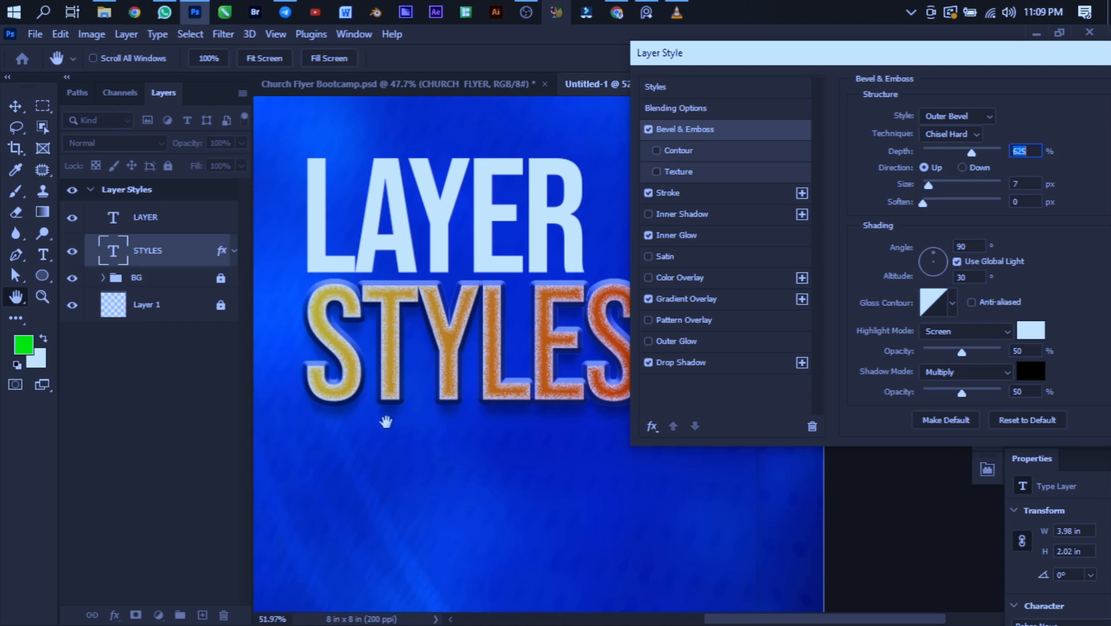
- Try the Chisel Soft technique and the Down direction on the bevel, settling on Smooth and Up
{"action": "left_click", "coordinate": [950, 134]}
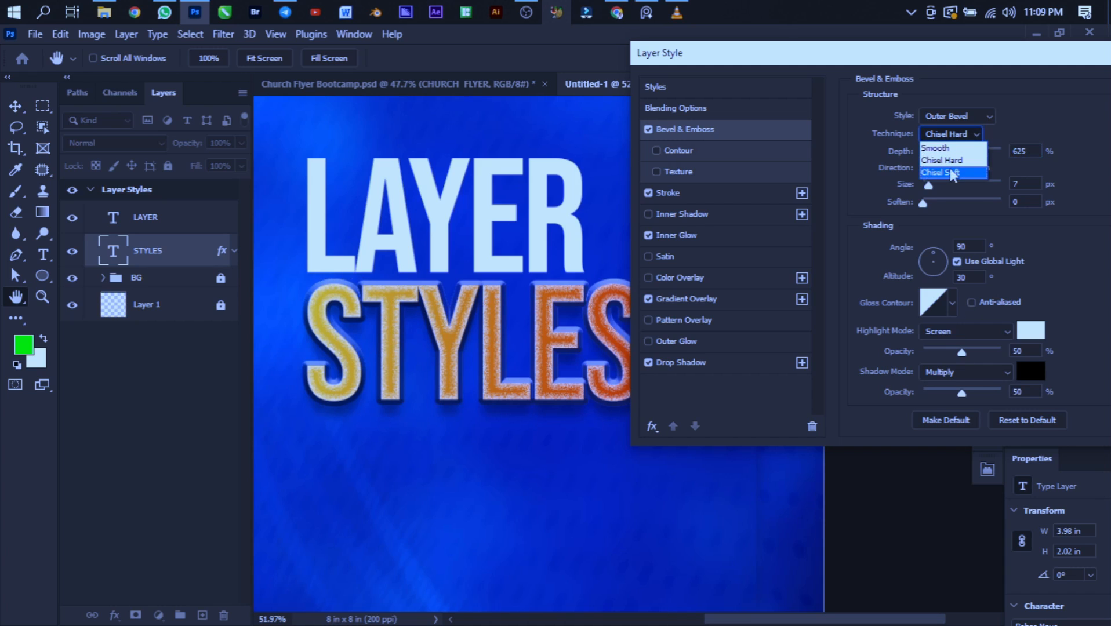
{"action": "left_click", "coordinate": [952, 173]}
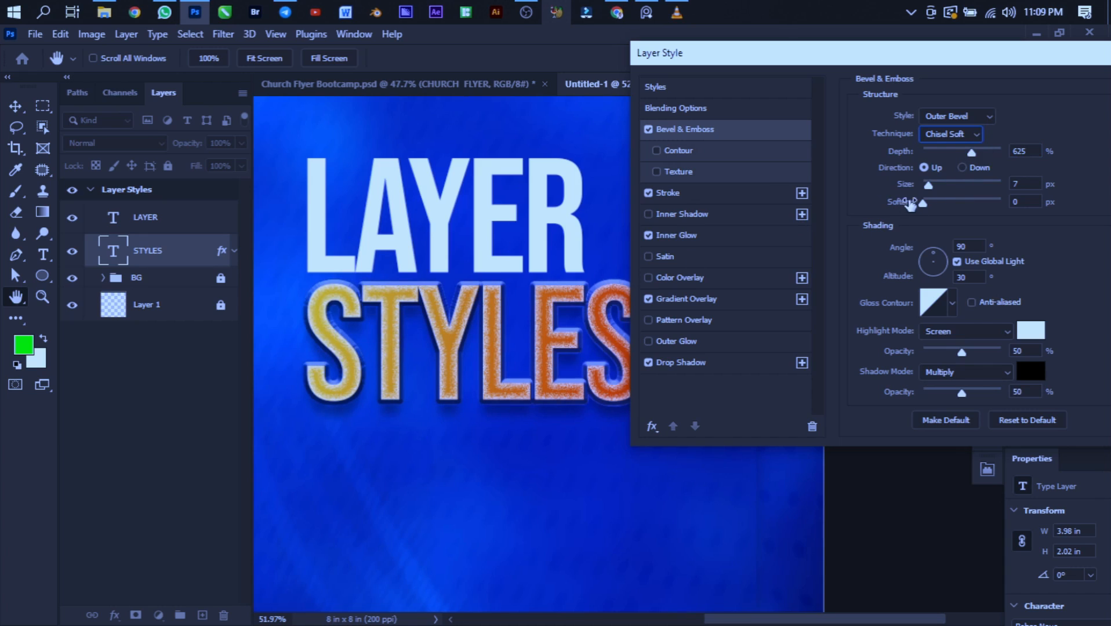
{"action": "left_click", "coordinate": [955, 137]}
{"action": "left_click", "coordinate": [953, 148]}
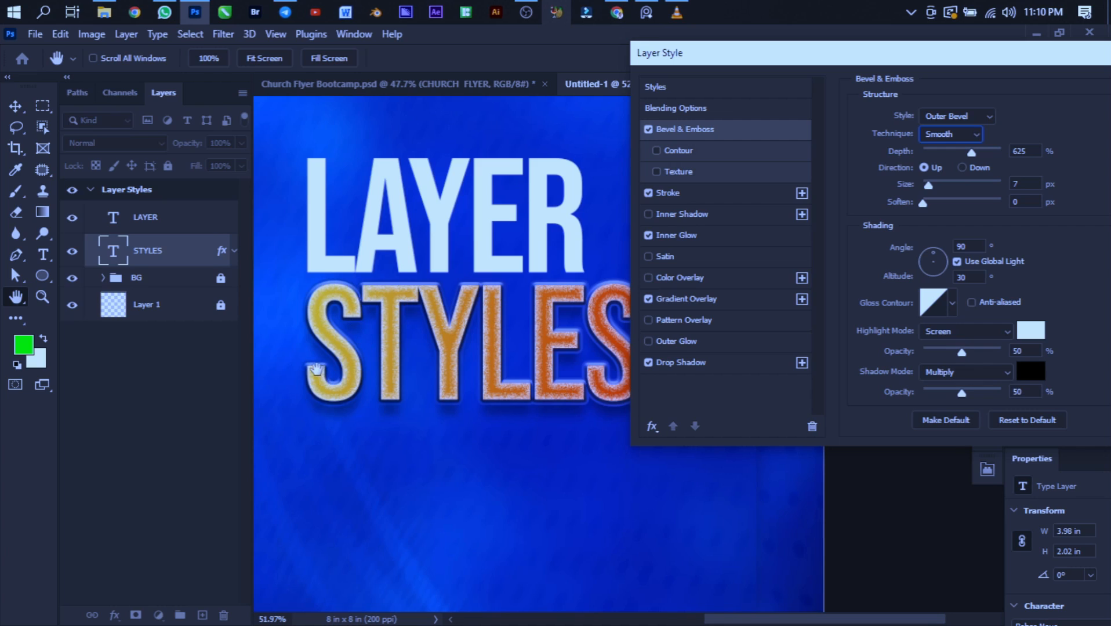
{"action": "left_click", "coordinate": [962, 168]}
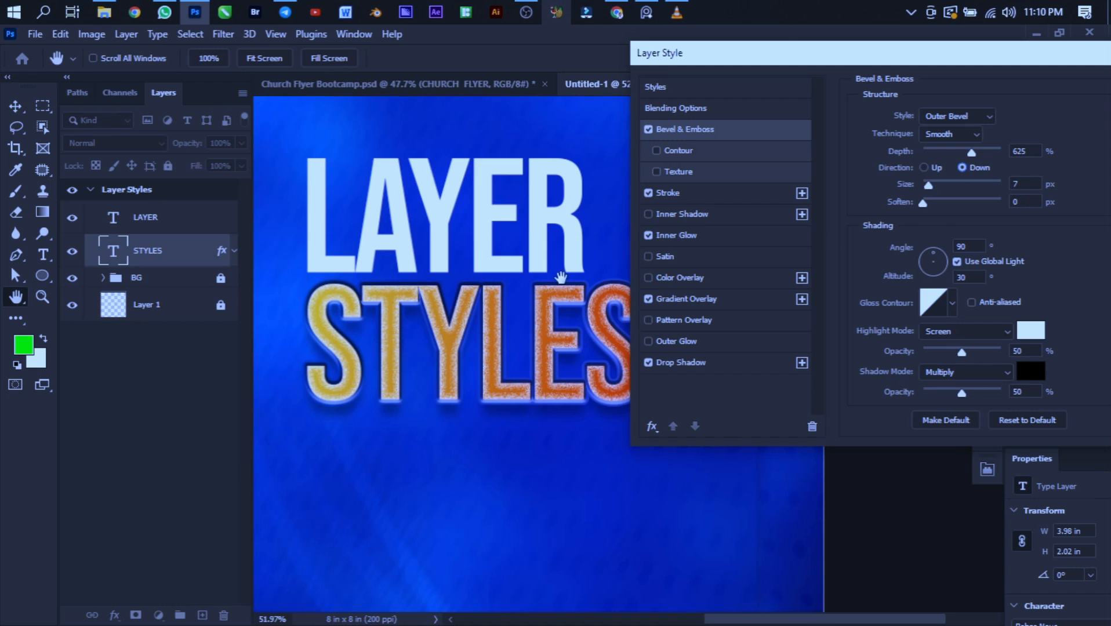
{"action": "left_click", "coordinate": [926, 169]}
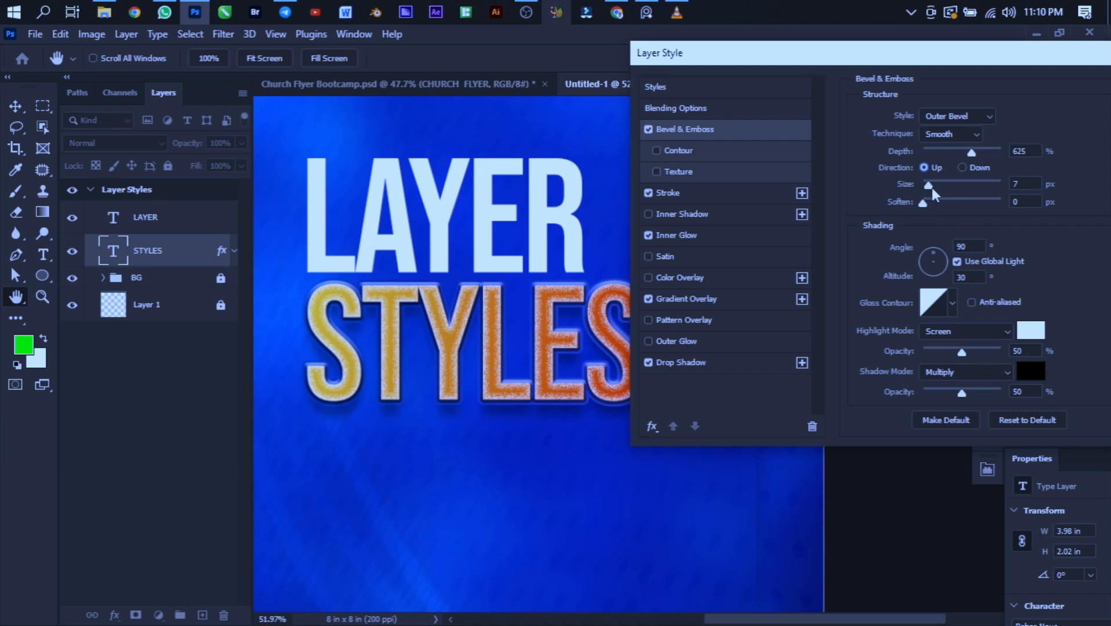
- Set the bevel size to 10 px and soften to 7 px
{"action": "left_click_drag", "start_coordinate": [929, 184], "coordinate": [934, 183]}
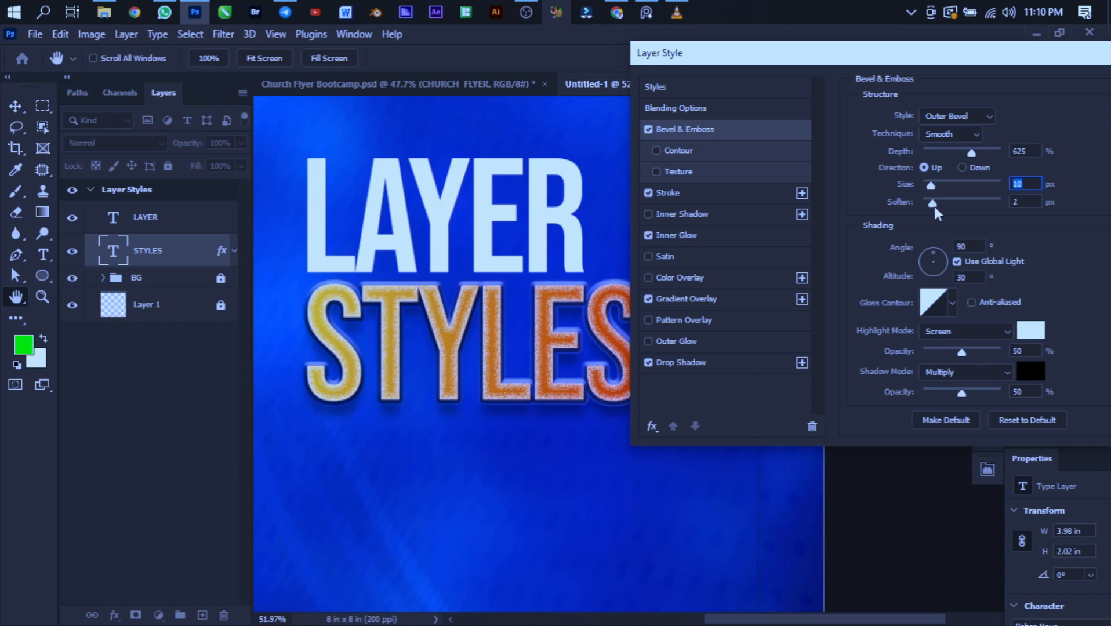
{"action": "key", "text": "Tab"}
{"action": "left_click_drag", "start_coordinate": [933, 203], "coordinate": [957, 203]}
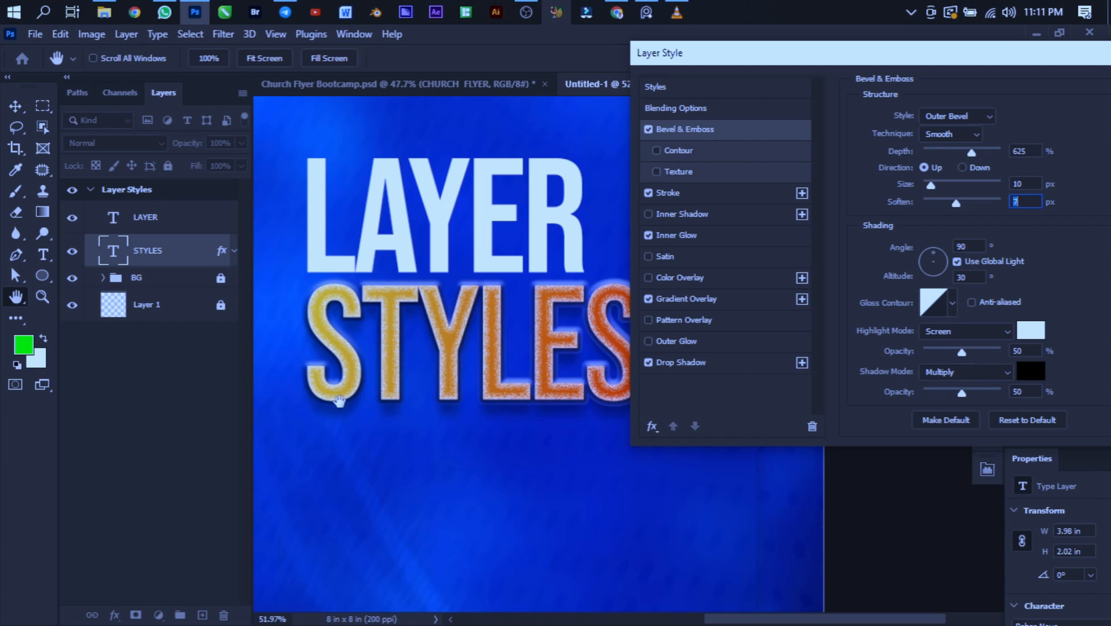
- Try the bevel's shadow opacity at 10% and 100%, and bring it to 32%
{"action": "left_click_drag", "start_coordinate": [961, 393], "coordinate": [933, 389]}
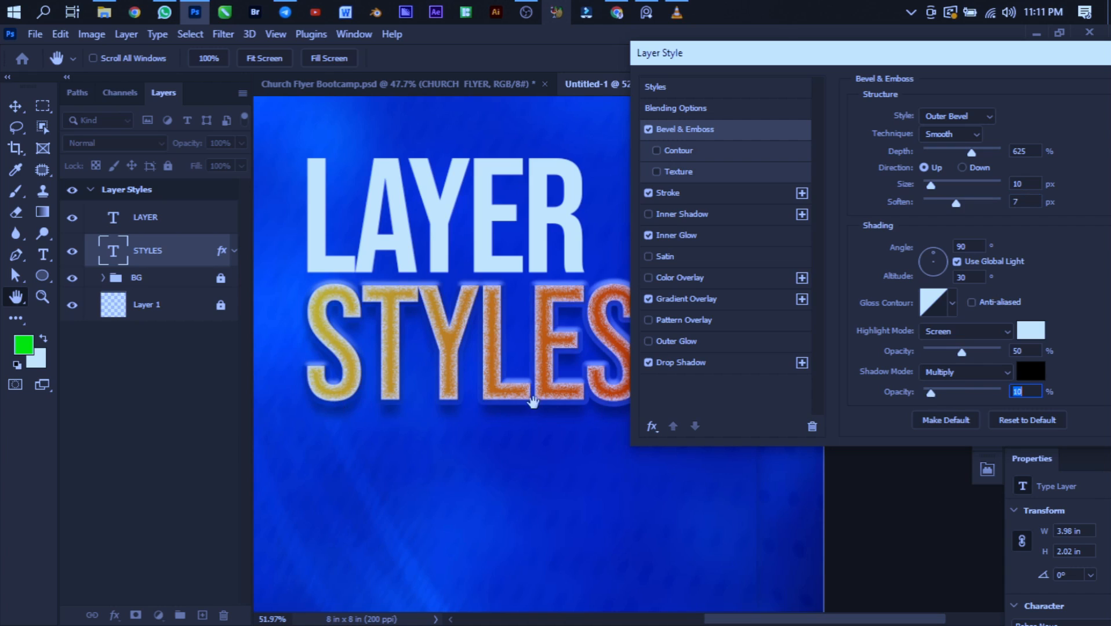
{"action": "left_click_drag", "start_coordinate": [931, 394], "coordinate": [1008, 392]}
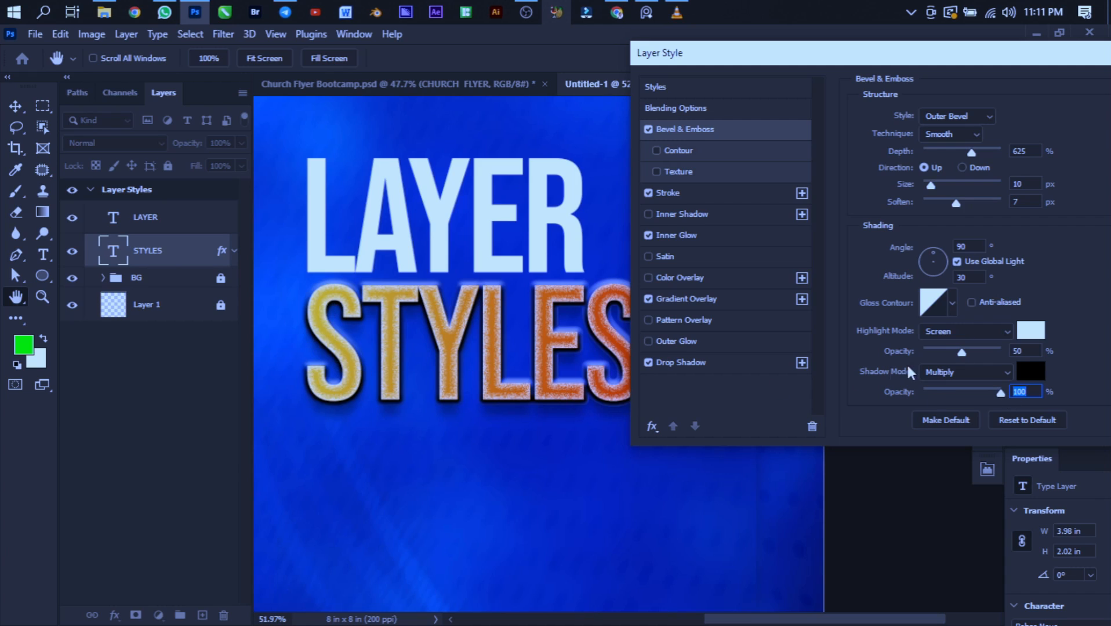
{"action": "left_click_drag", "start_coordinate": [1001, 389], "coordinate": [947, 393]}
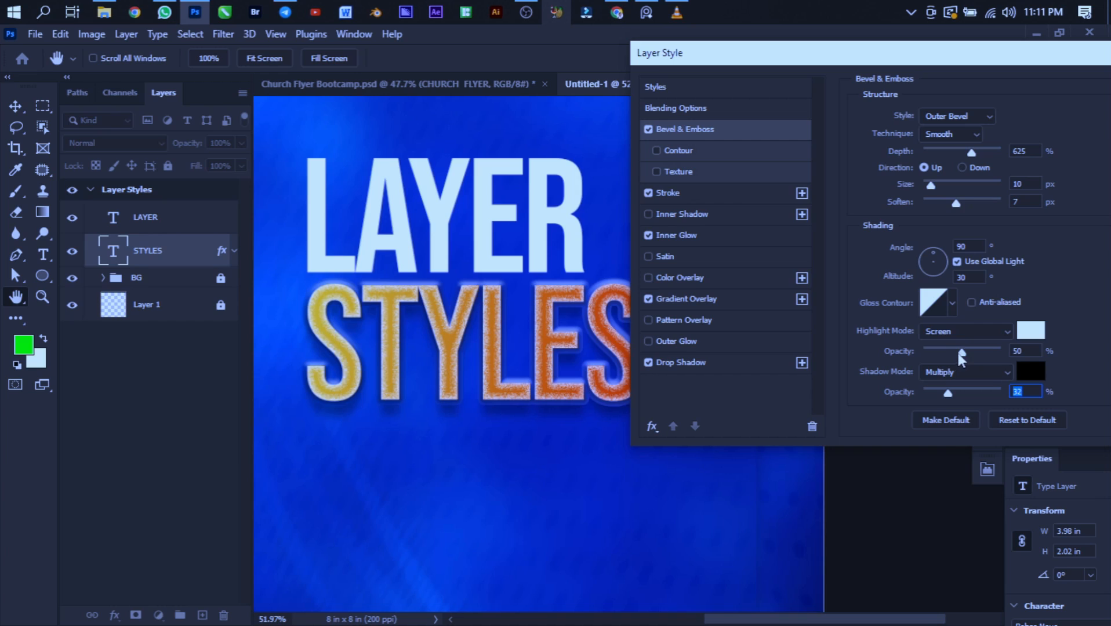
- Try the bevel's highlight opacity at 100%, settle on 63% with shadow opacity at 39%, and apply the layer style
{"action": "left_click_drag", "start_coordinate": [961, 354], "coordinate": [1001, 350]}
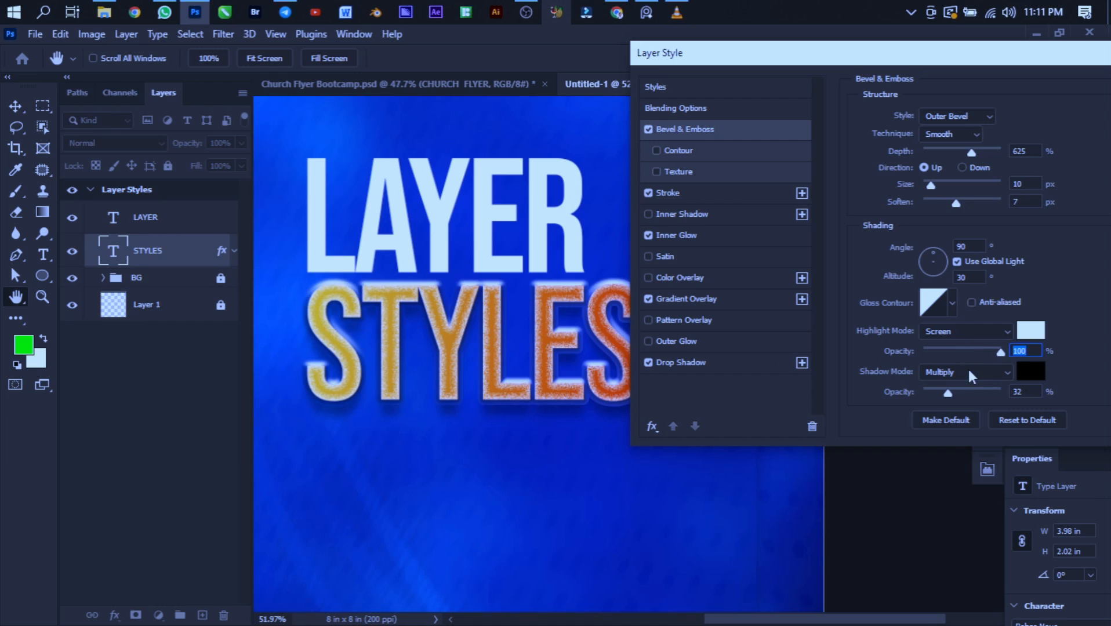
{"action": "left_click_drag", "start_coordinate": [997, 353], "coordinate": [975, 364]}
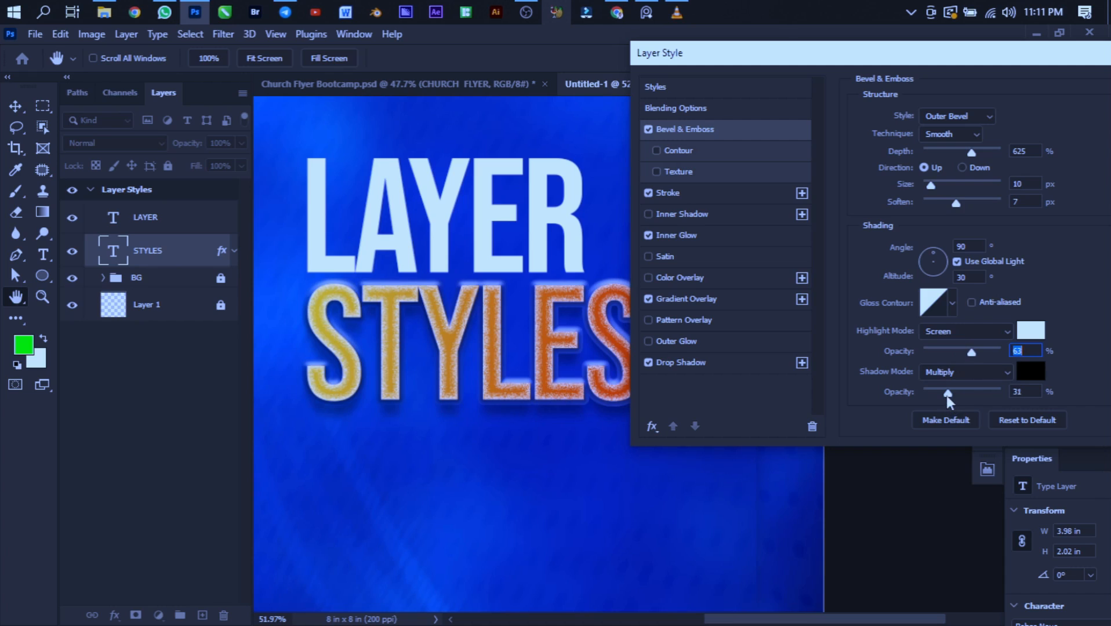
{"action": "left_click_drag", "start_coordinate": [947, 396], "coordinate": [955, 401]}
{"action": "left_click_drag", "start_coordinate": [814, 50], "coordinate": [531, 119]}
{"action": "left_click_drag", "start_coordinate": [719, 126], "coordinate": [523, 121]}
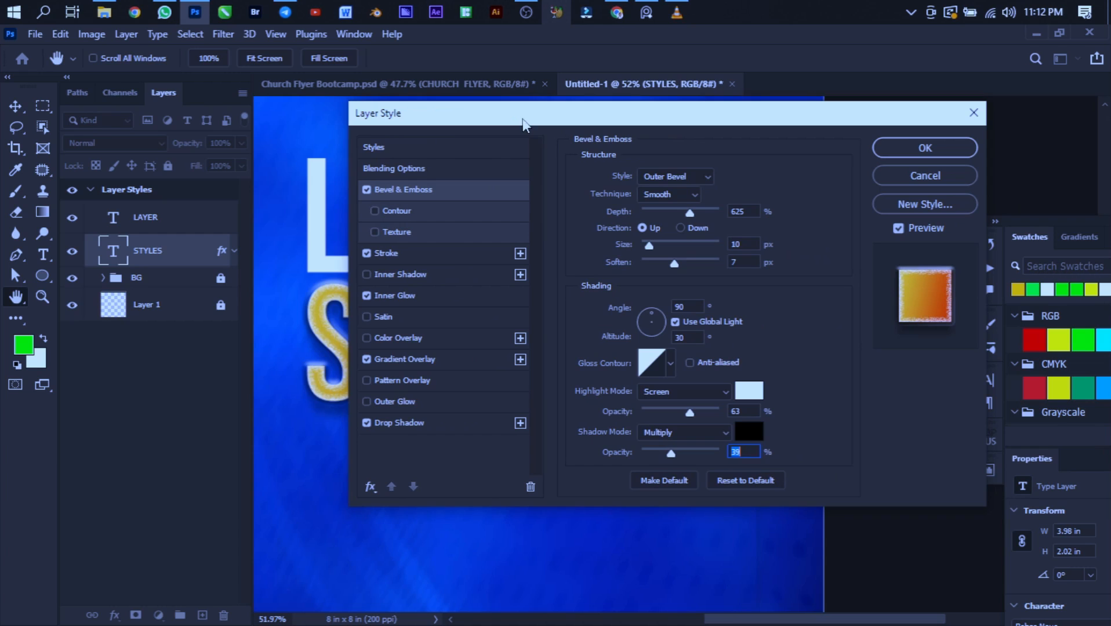
{"action": "left_click", "coordinate": [892, 145]}
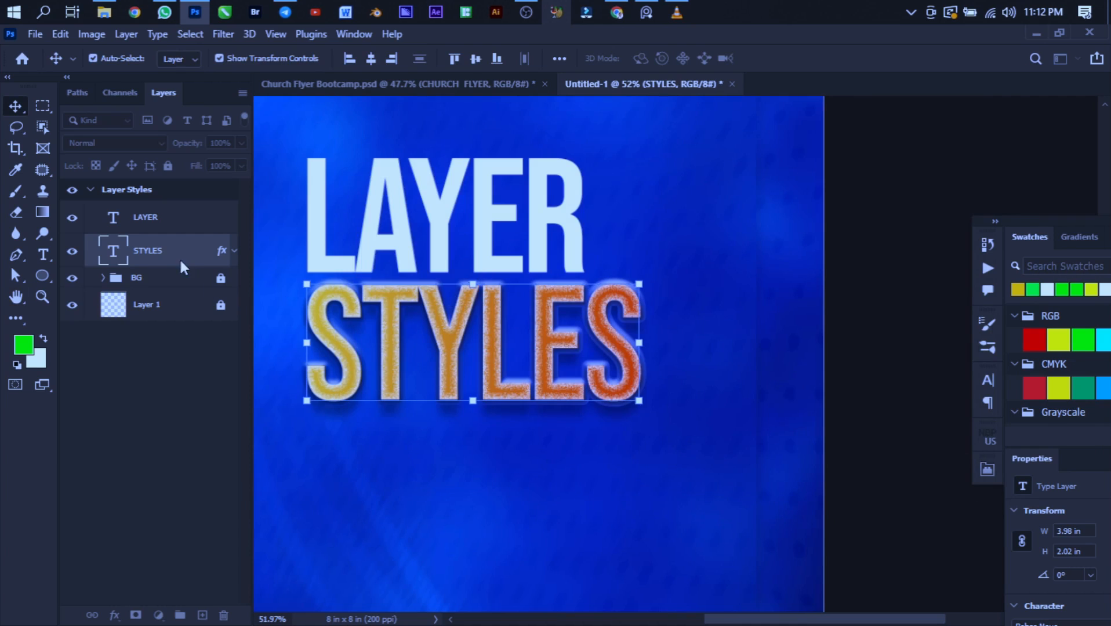
- Copy all effects from the STYLES layer to the LAYER text layer and expand both effect lists
{"action": "left_click", "coordinate": [234, 251]}
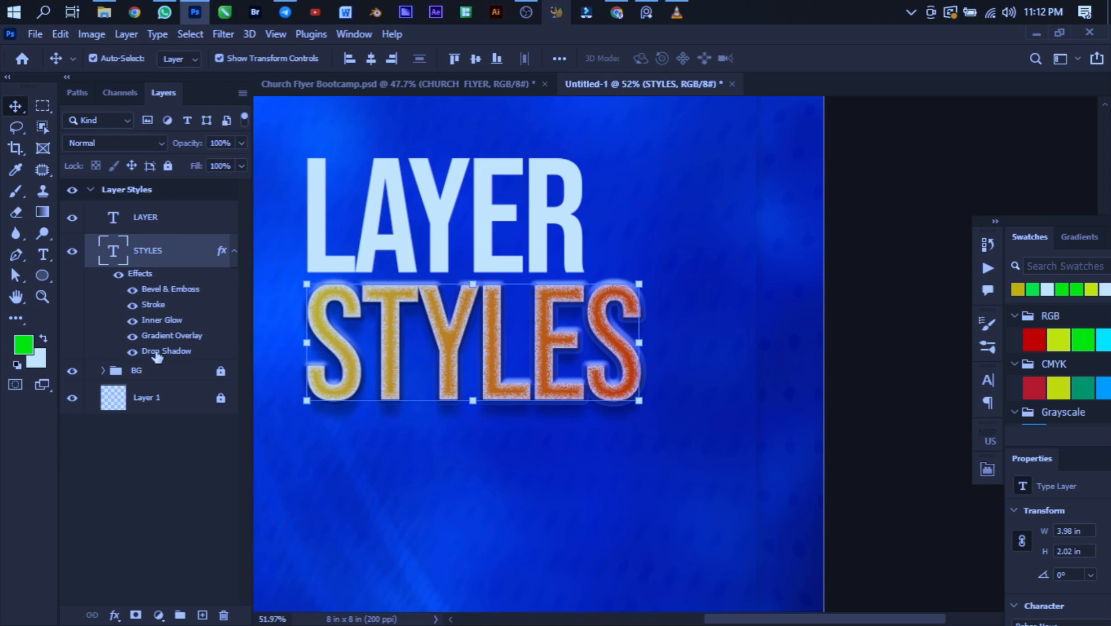
{"action": "left_click", "coordinate": [158, 225]}
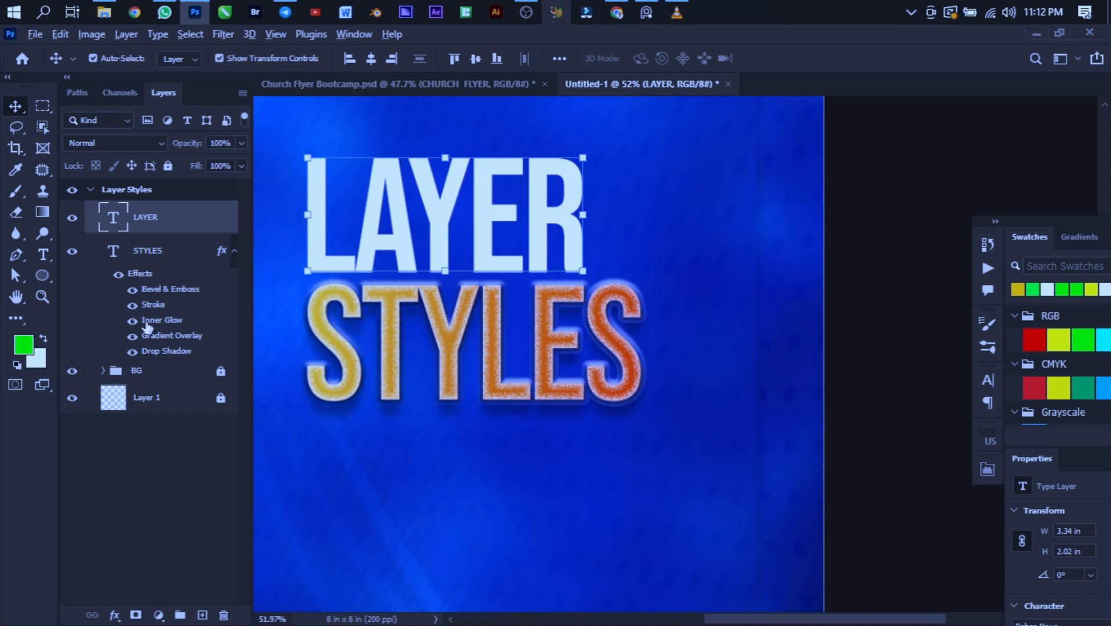
{"action": "left_click_drag", "start_coordinate": [139, 275], "coordinate": [157, 224]}
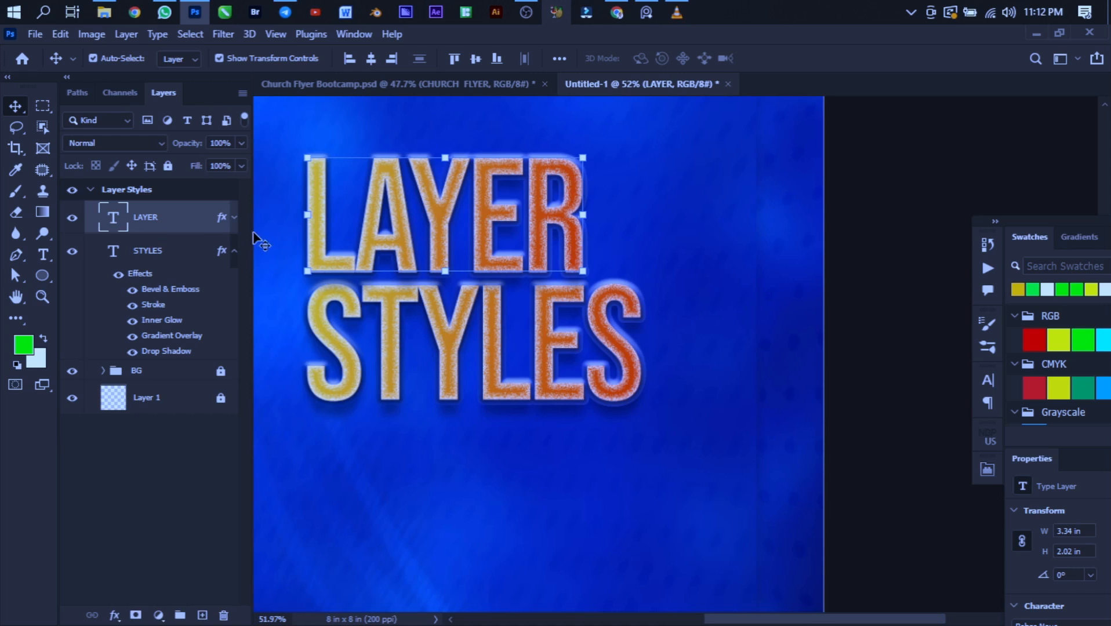
{"action": "left_click", "coordinate": [234, 219]}
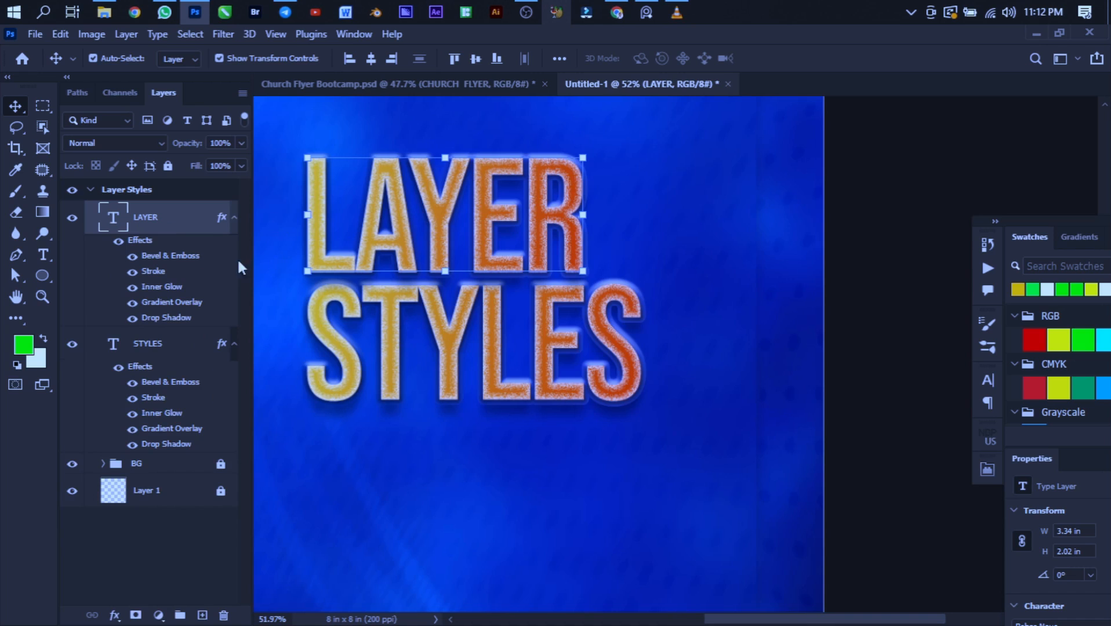
- Draw a green rectangle about 317 by 310 px below the STYLES text and copy the LAYER text's Bevel & Emboss effect onto it
{"action": "scroll", "coordinate": [597, 354], "scroll_direction": "down", "scroll_amount": 1}
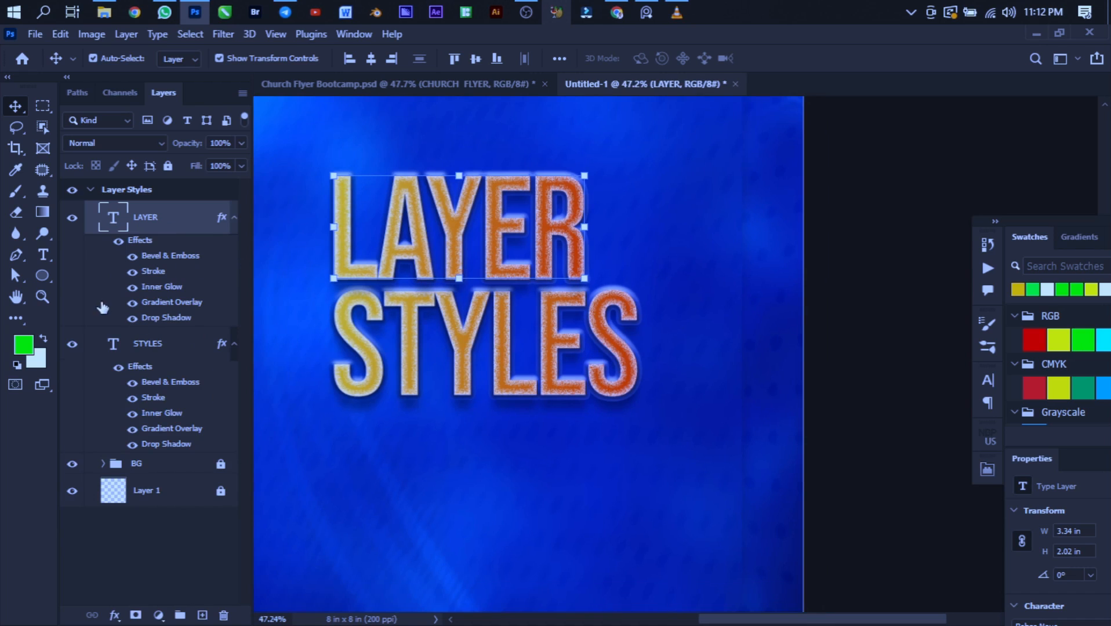
{"action": "left_click", "coordinate": [41, 268]}
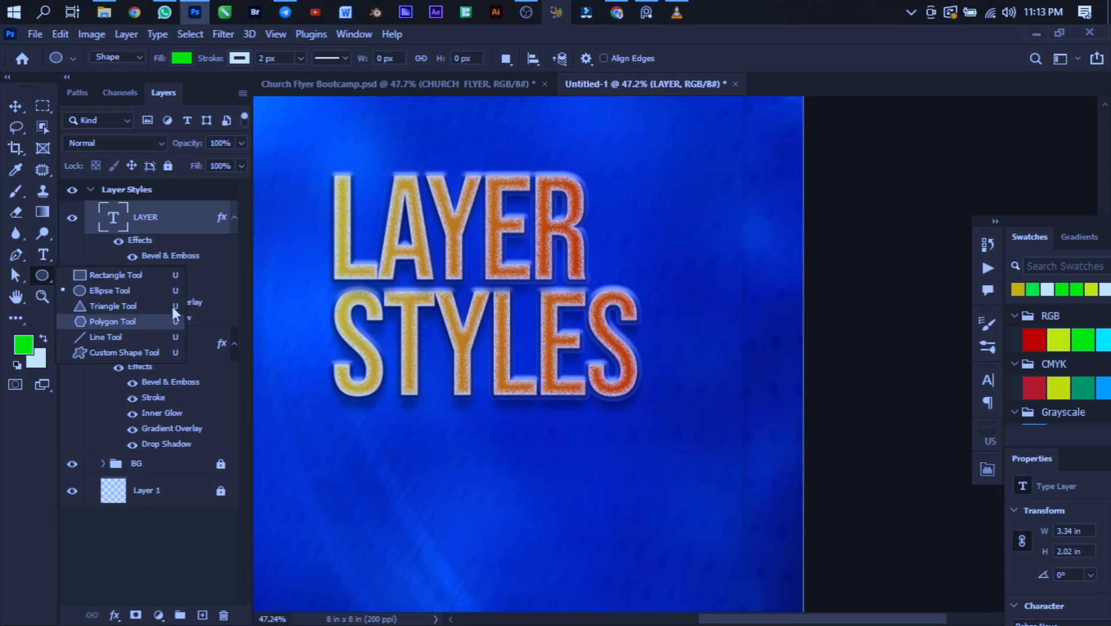
{"action": "left_click", "coordinate": [123, 274]}
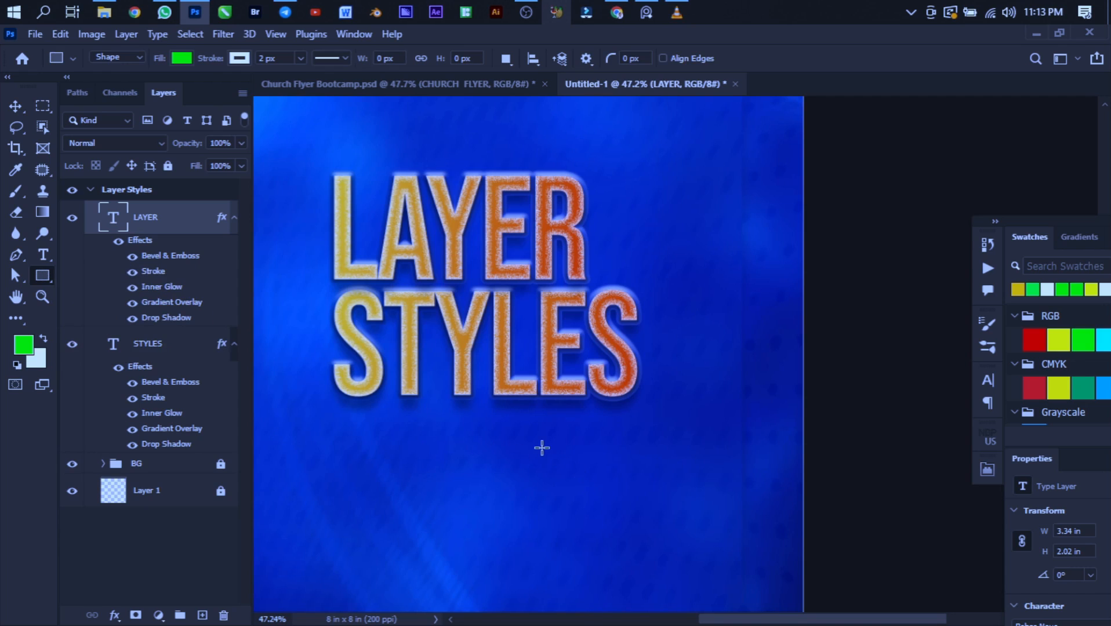
{"action": "left_click_drag", "start_coordinate": [481, 431], "coordinate": [604, 550]}
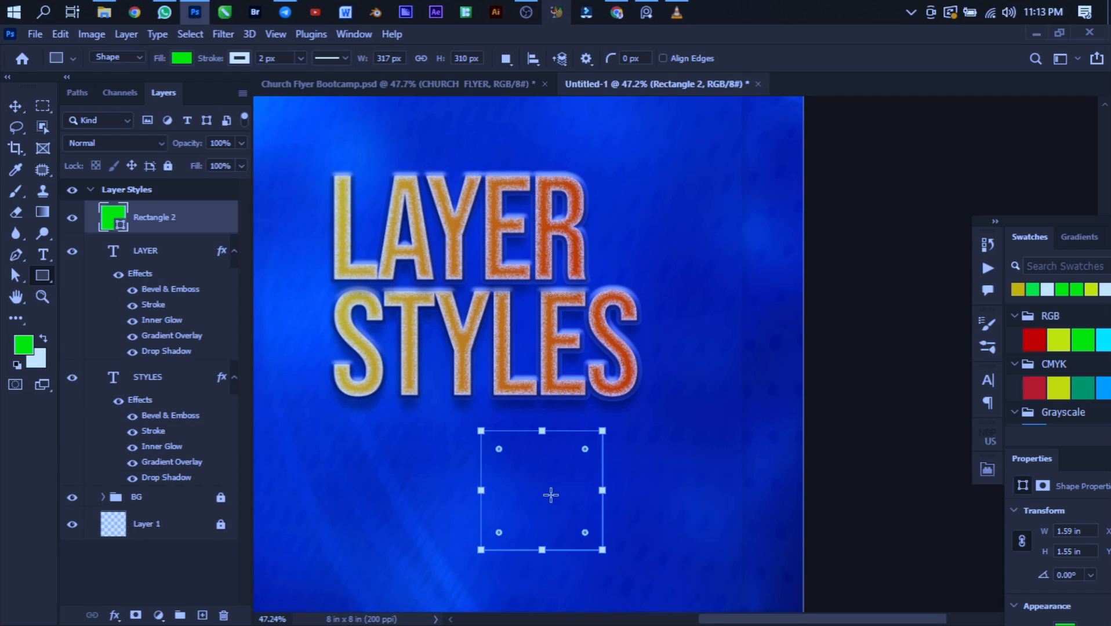
{"action": "key", "text": "v"}
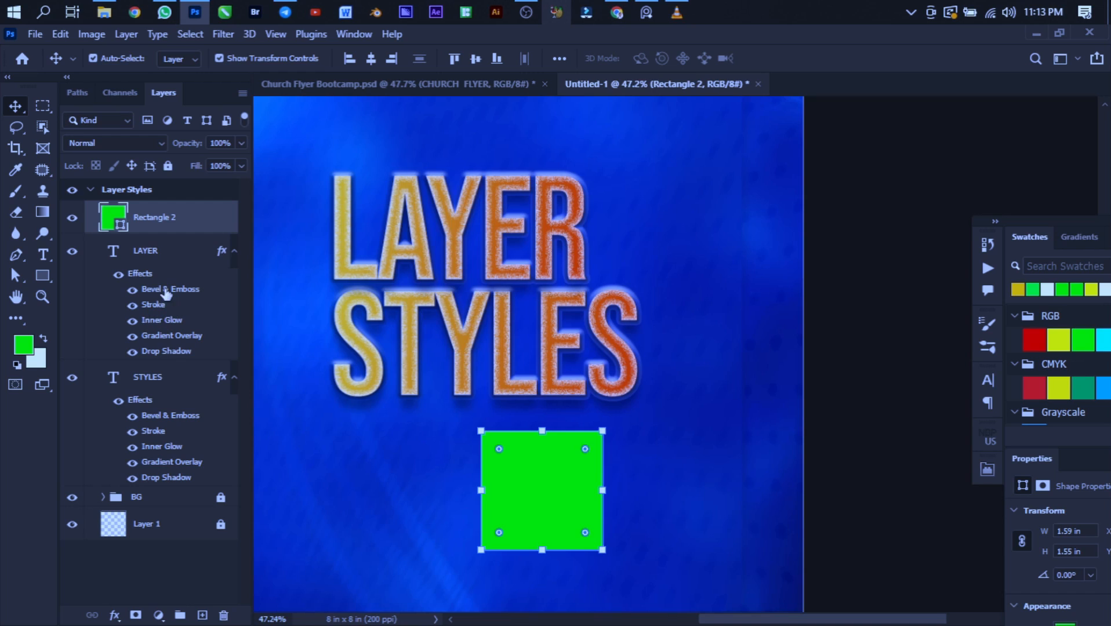
{"action": "left_click_drag", "start_coordinate": [154, 296], "coordinate": [159, 225]}
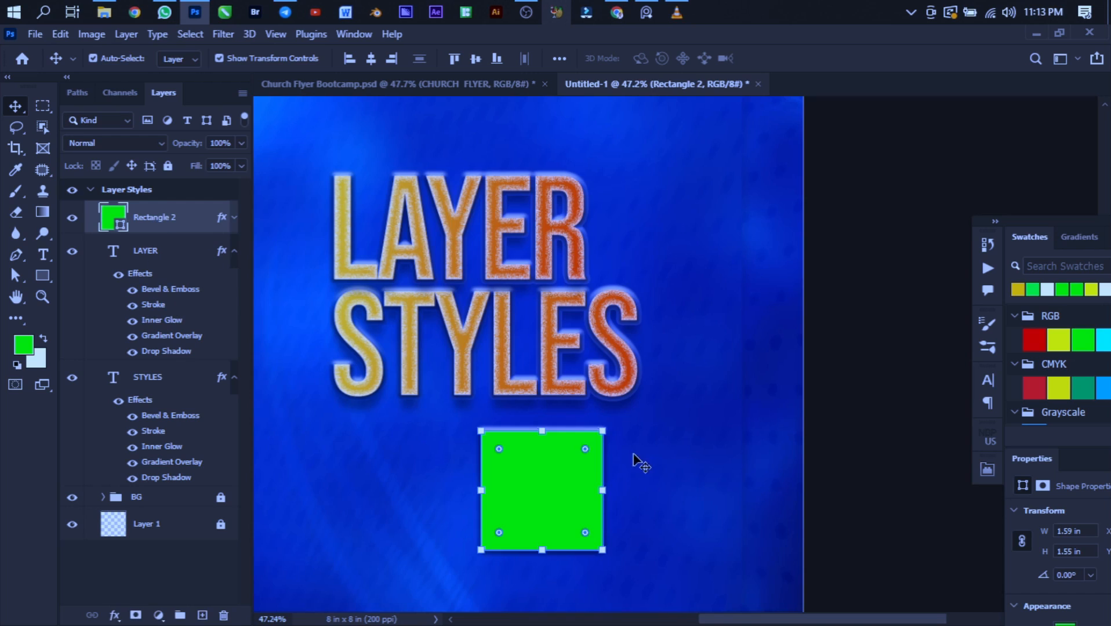
- Copy the LAYER text's Inner Glow and Gradient Overlay effects onto the green rectangle
{"action": "left_click", "coordinate": [832, 443]}
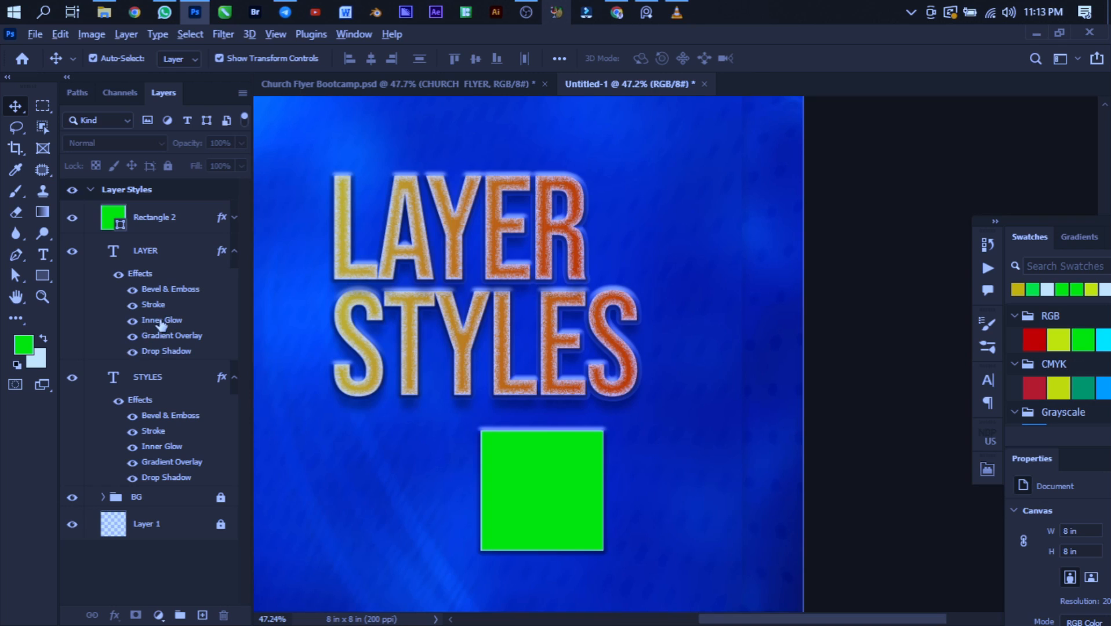
{"action": "left_click_drag", "start_coordinate": [161, 322], "coordinate": [145, 219]}
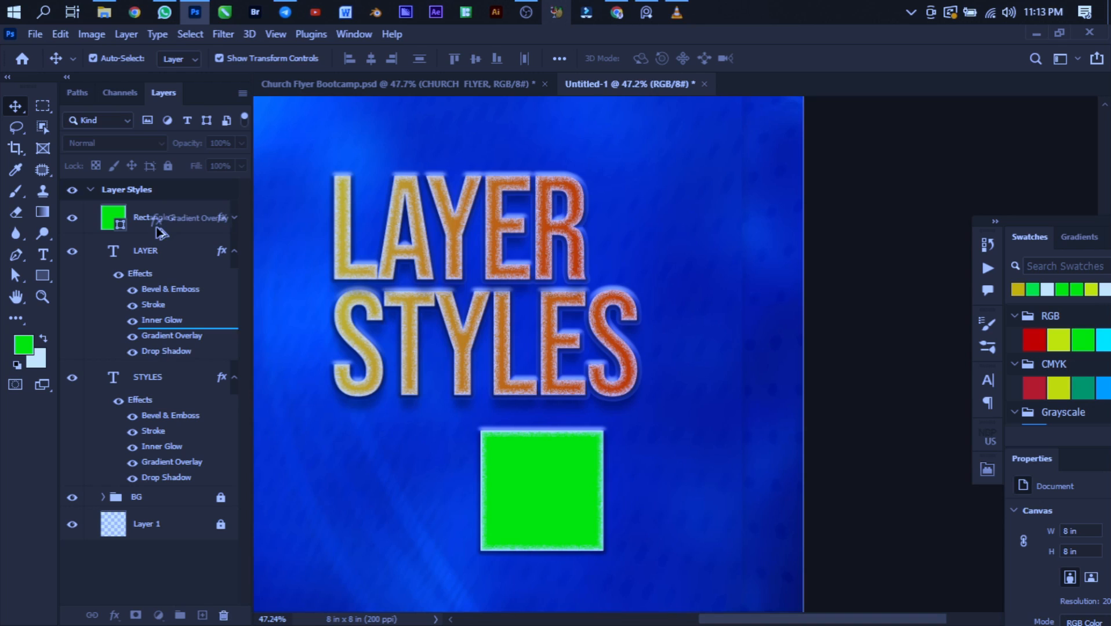
{"action": "left_click_drag", "start_coordinate": [202, 270], "coordinate": [188, 222]}
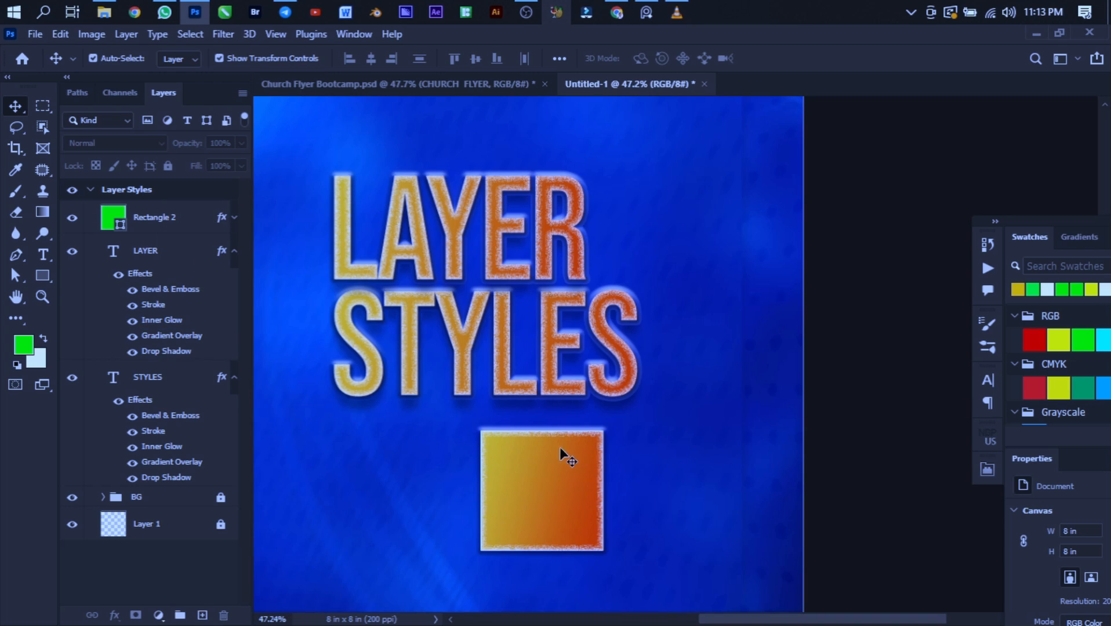
{"action": "scroll", "coordinate": [638, 479], "scroll_direction": "down", "scroll_amount": 3}
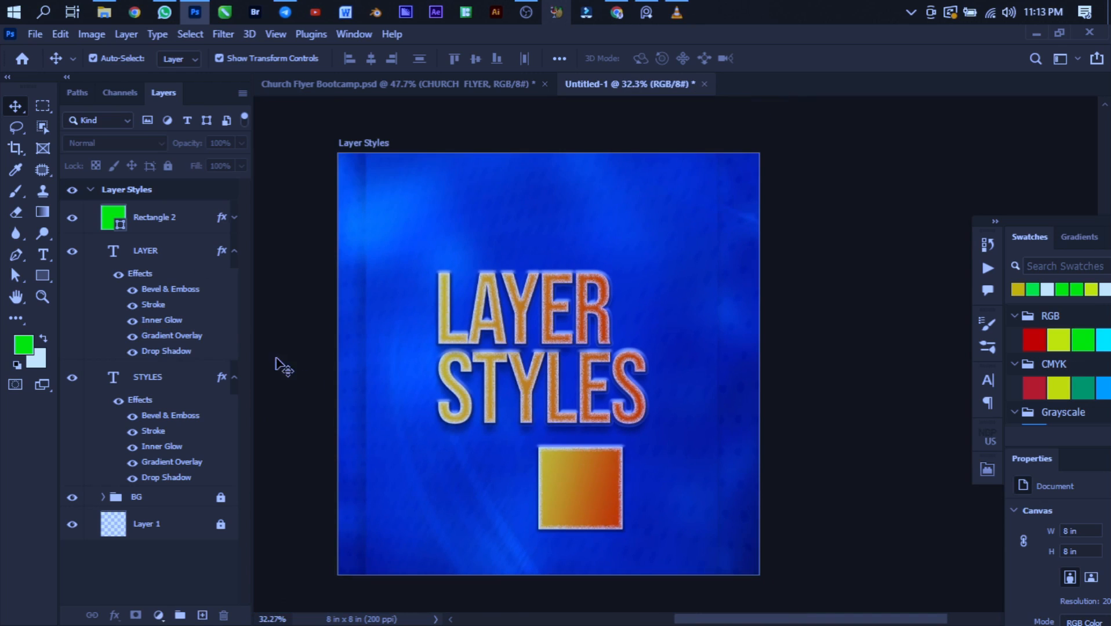
- Collapse the text layers' effect lists and group the rectangle and both text layers as LAYER STYLES
{"action": "left_click", "coordinate": [234, 251]}
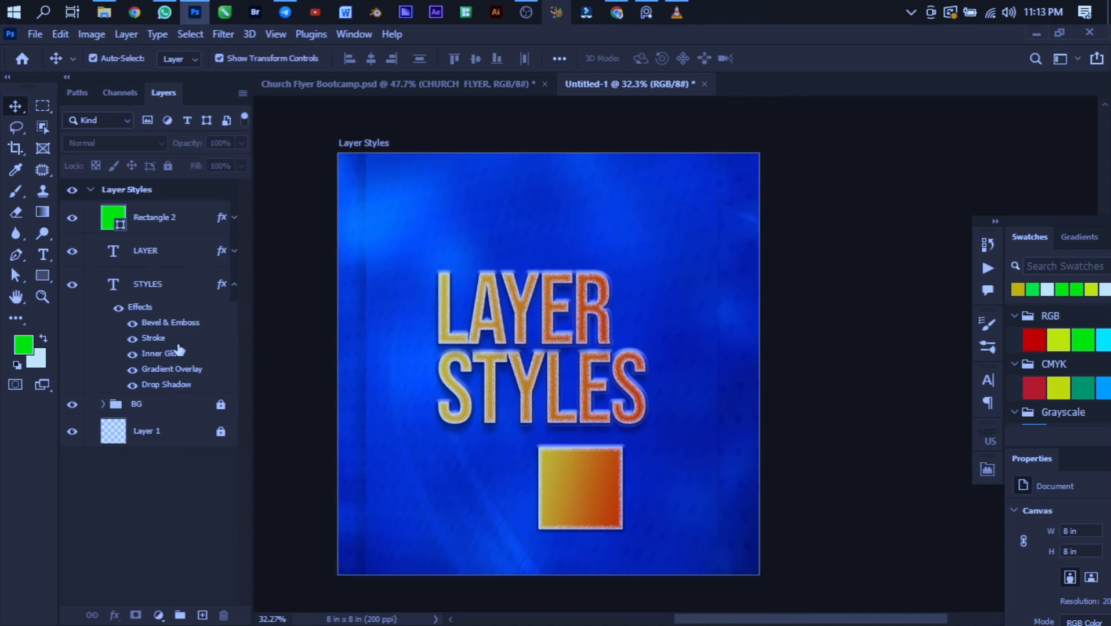
{"action": "left_click", "coordinate": [235, 284]}
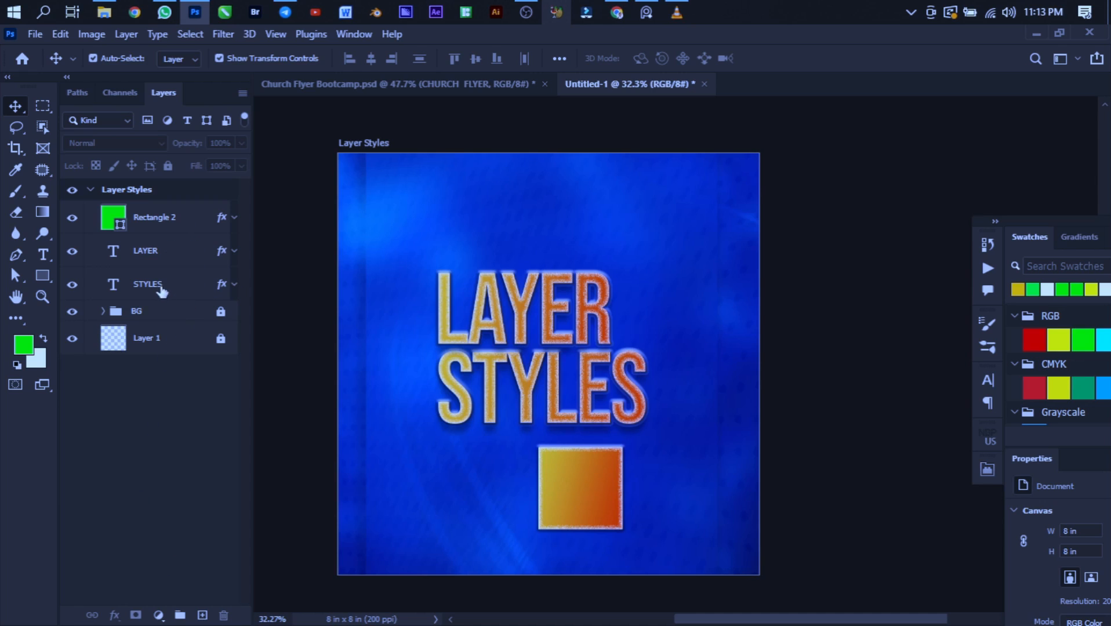
{"action": "left_click", "coordinate": [189, 282]}
{"action": "left_click", "coordinate": [190, 221], "text": "shift"}
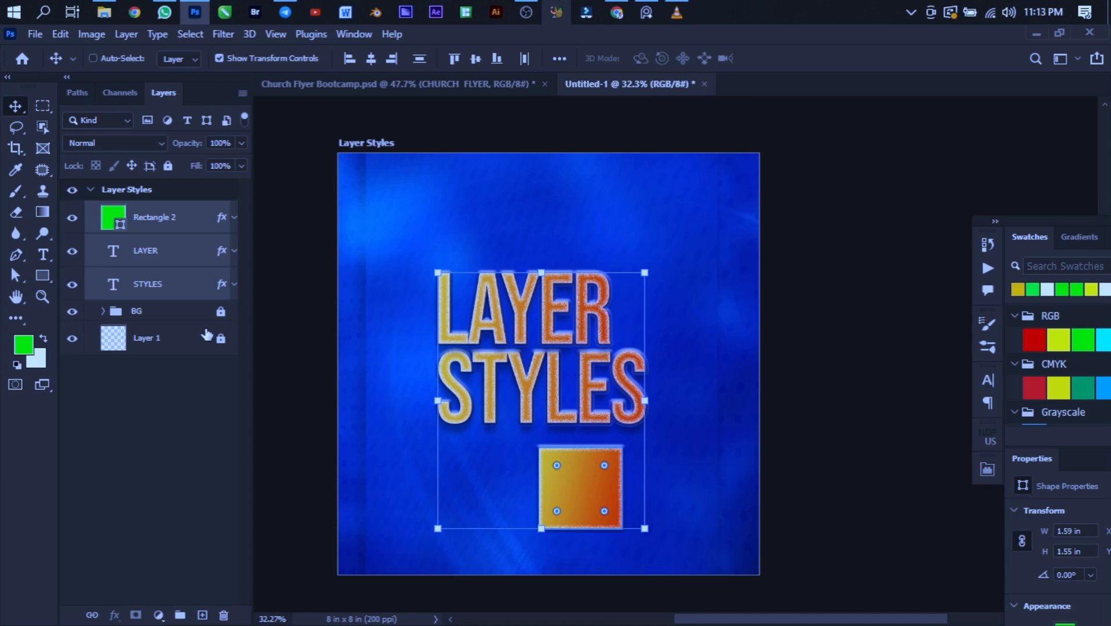
{"action": "key", "text": "ctrl+g"}
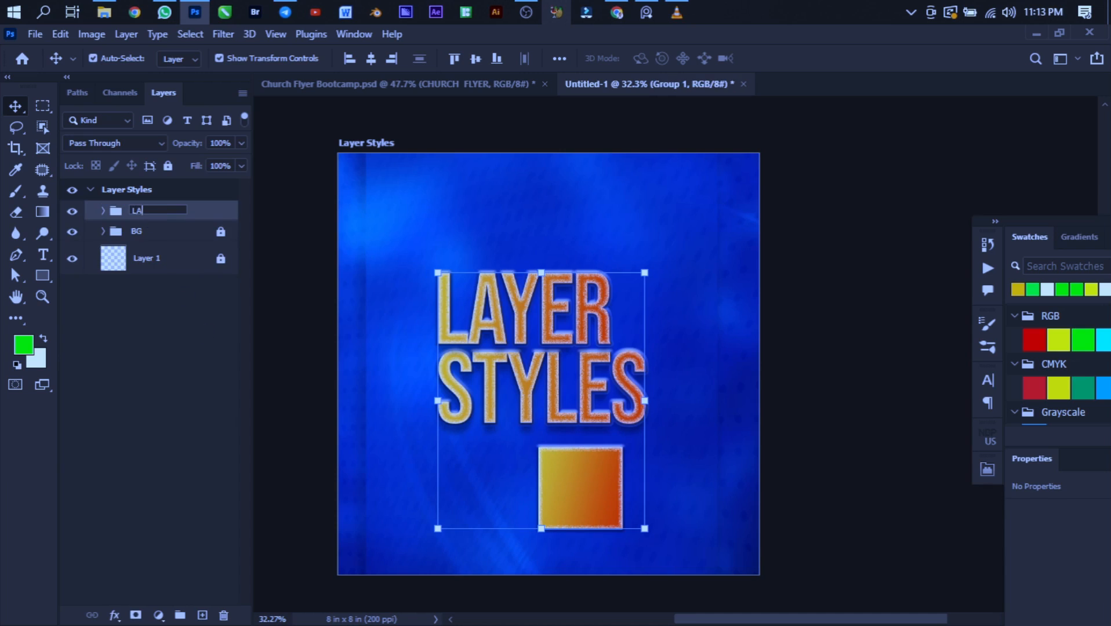
{"action": "type", "text": "LAYER STYLES"}
{"action": "key", "text": "Return"}
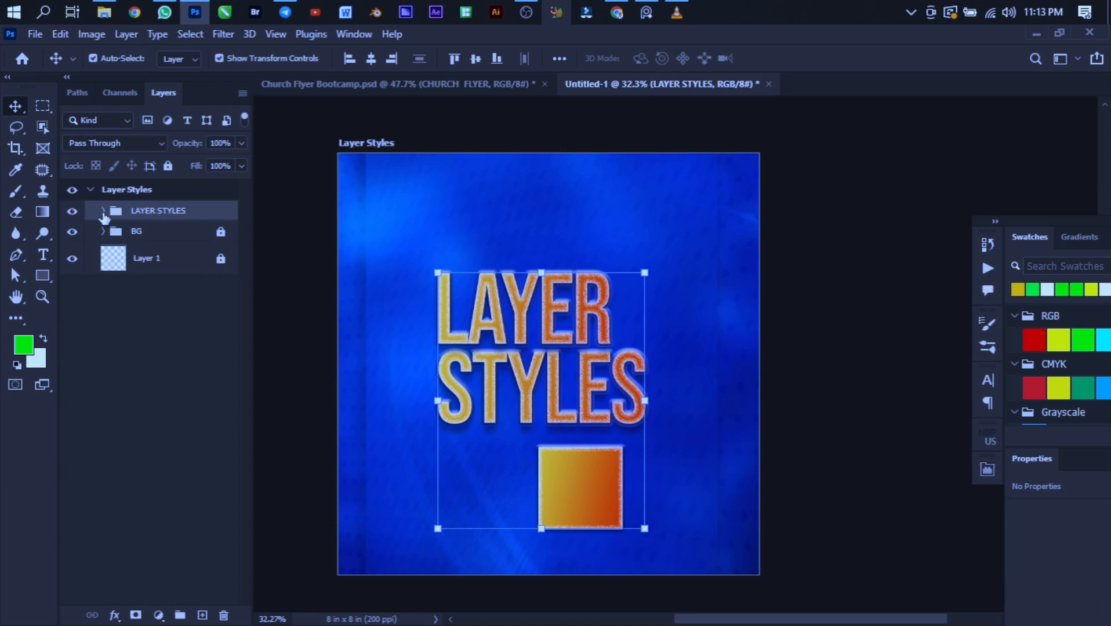
- Expand the LAYER STYLES group and hide all effects on the rectangle, LAYER and STYLES layers
{"action": "left_click", "coordinate": [104, 211]}
{"action": "left_click", "coordinate": [235, 239]}
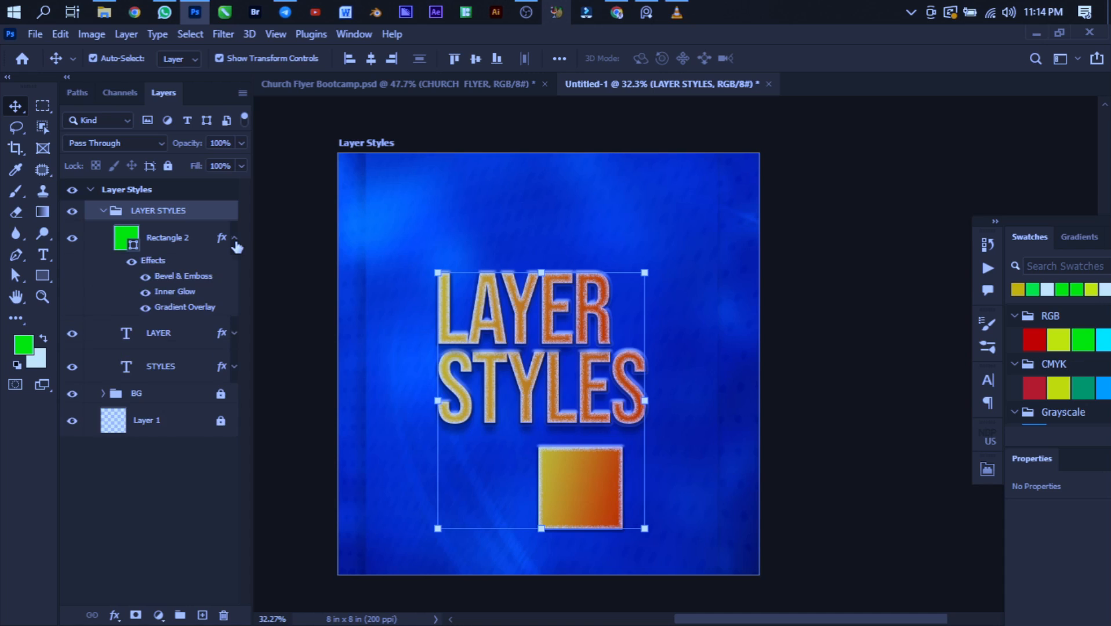
{"action": "left_click", "coordinate": [235, 334]}
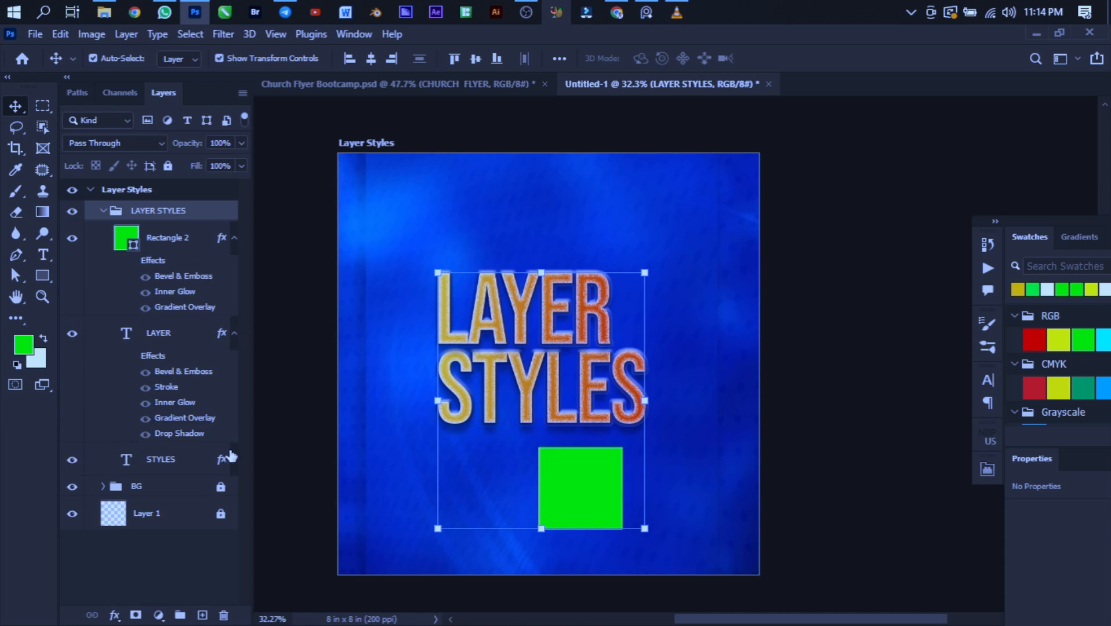
{"action": "left_click", "coordinate": [235, 460]}
{"action": "left_click", "coordinate": [132, 485]}
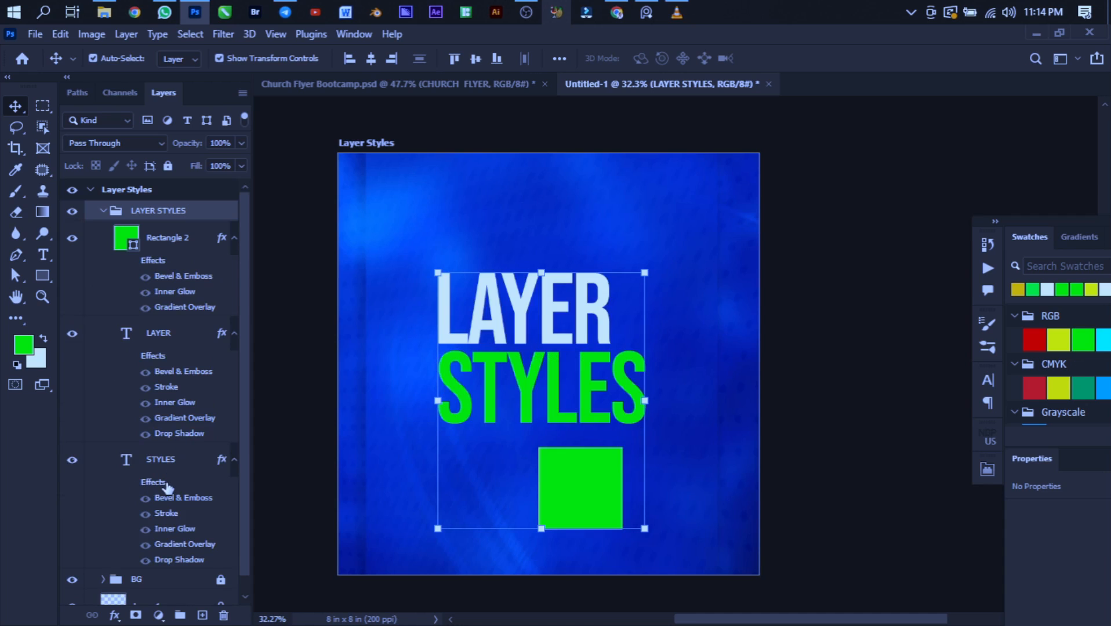
- Copy all effects from the STYLES layer to the LAYER STYLES group and turn the group's effects on
{"action": "left_click_drag", "start_coordinate": [165, 483], "coordinate": [176, 216]}
{"action": "left_click_drag", "start_coordinate": [176, 216], "coordinate": [174, 220]}
{"action": "left_click", "coordinate": [103, 212]}
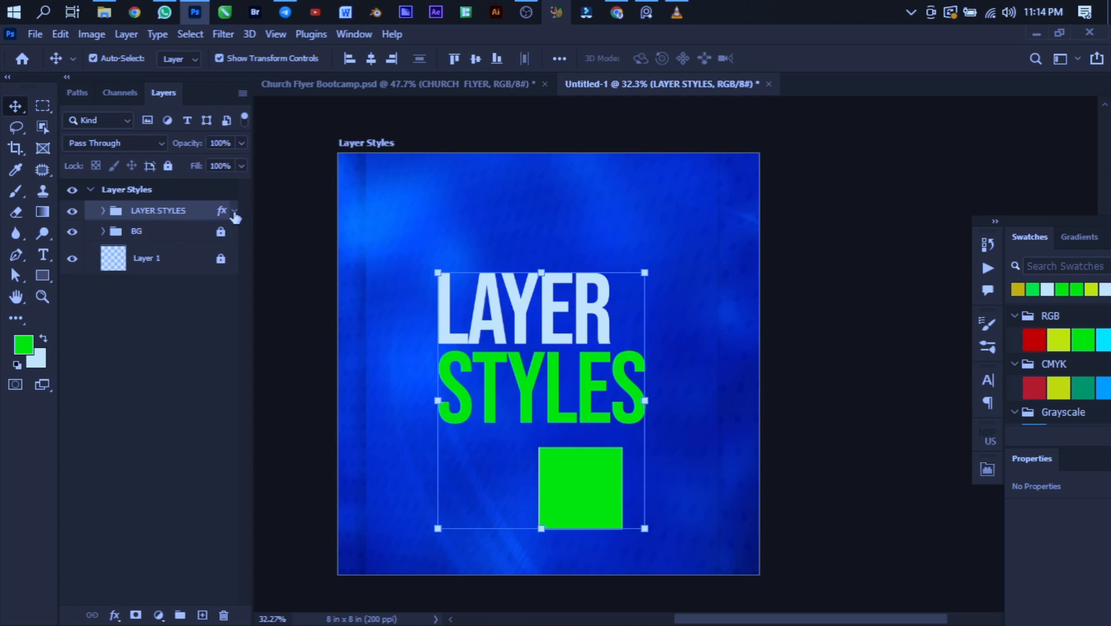
{"action": "left_click", "coordinate": [235, 212]}
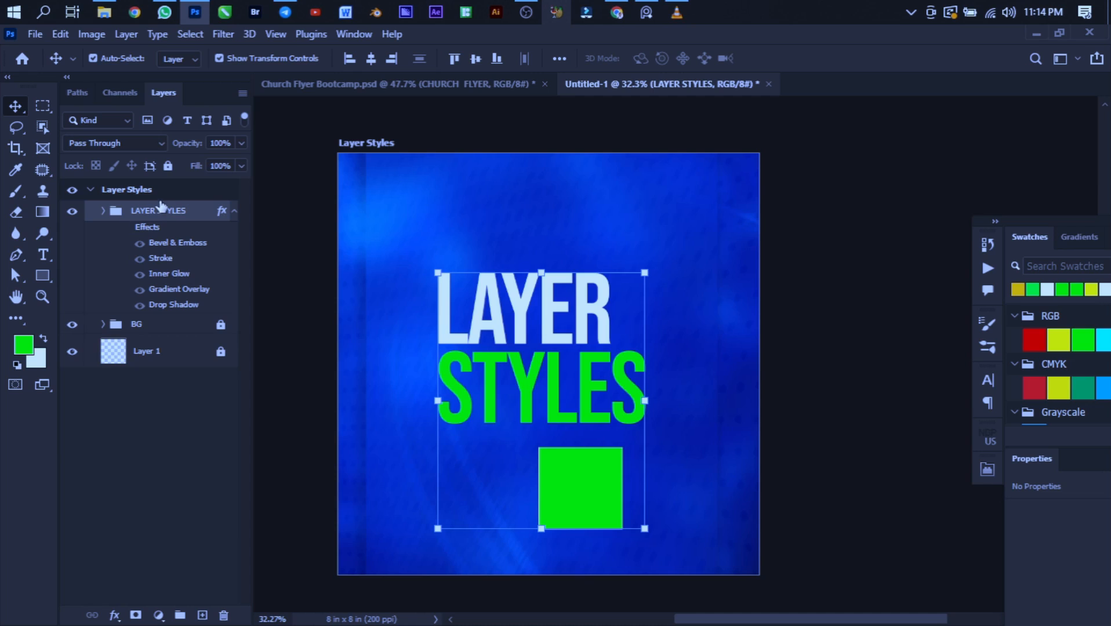
{"action": "left_click", "coordinate": [125, 228]}
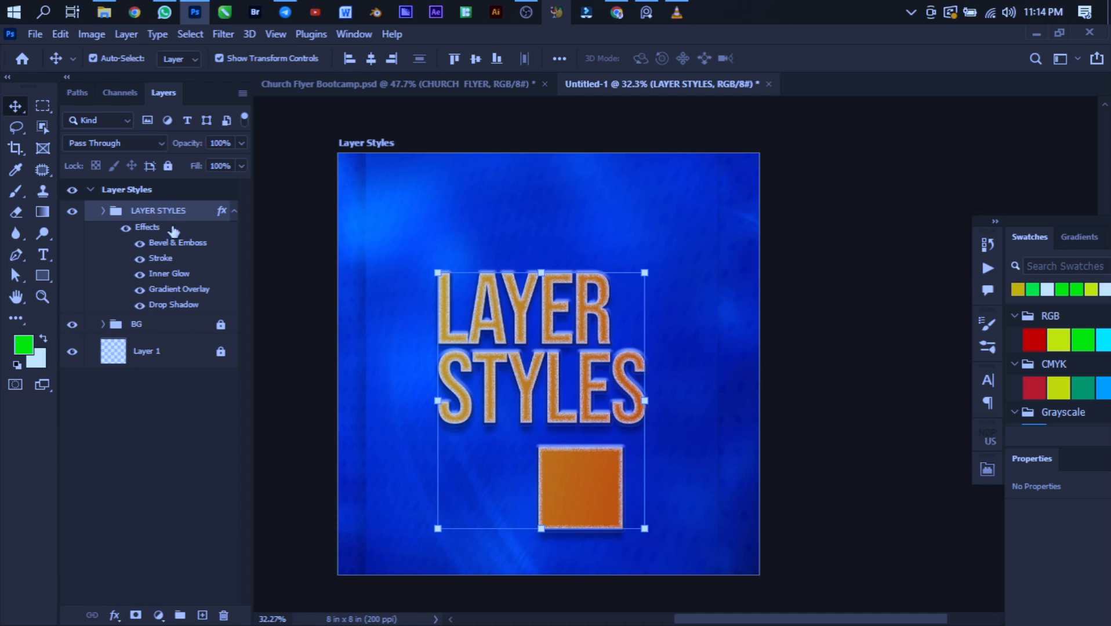
- Collapse the effect lists of the three layers inside the LAYER STYLES group, leaving only the group's own effects listed
{"action": "left_click", "coordinate": [103, 211]}
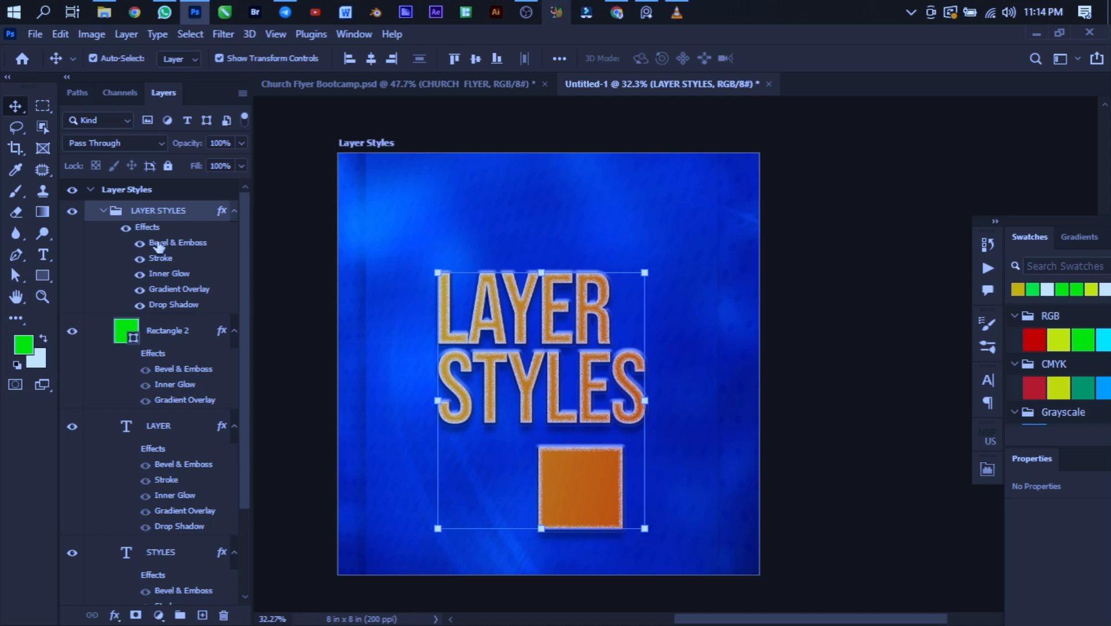
{"action": "left_click", "coordinate": [235, 330]}
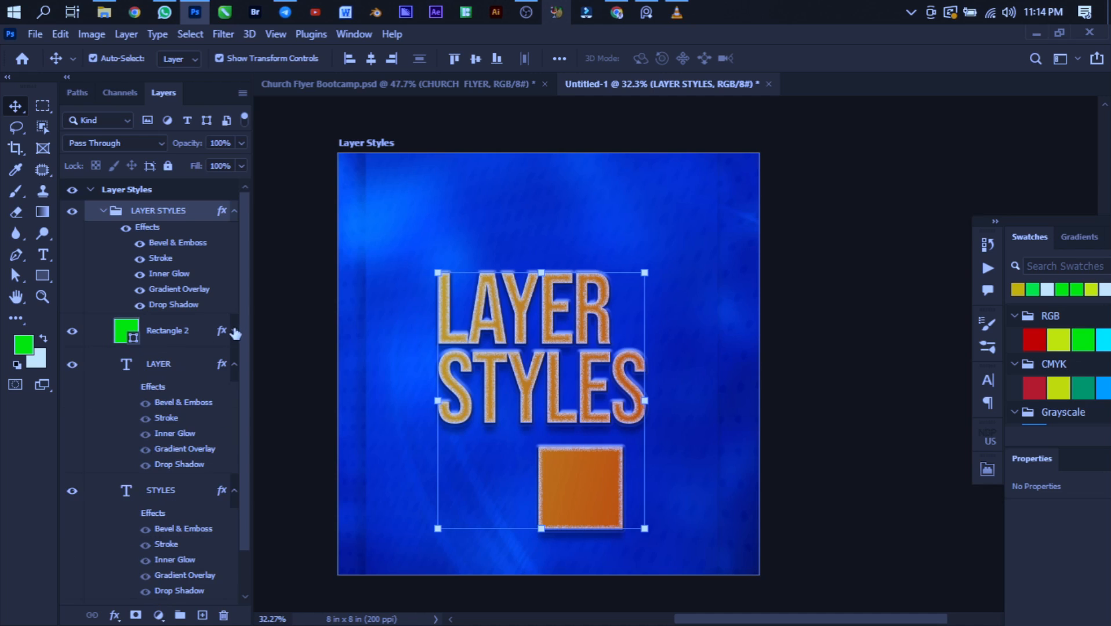
{"action": "left_click", "coordinate": [235, 365]}
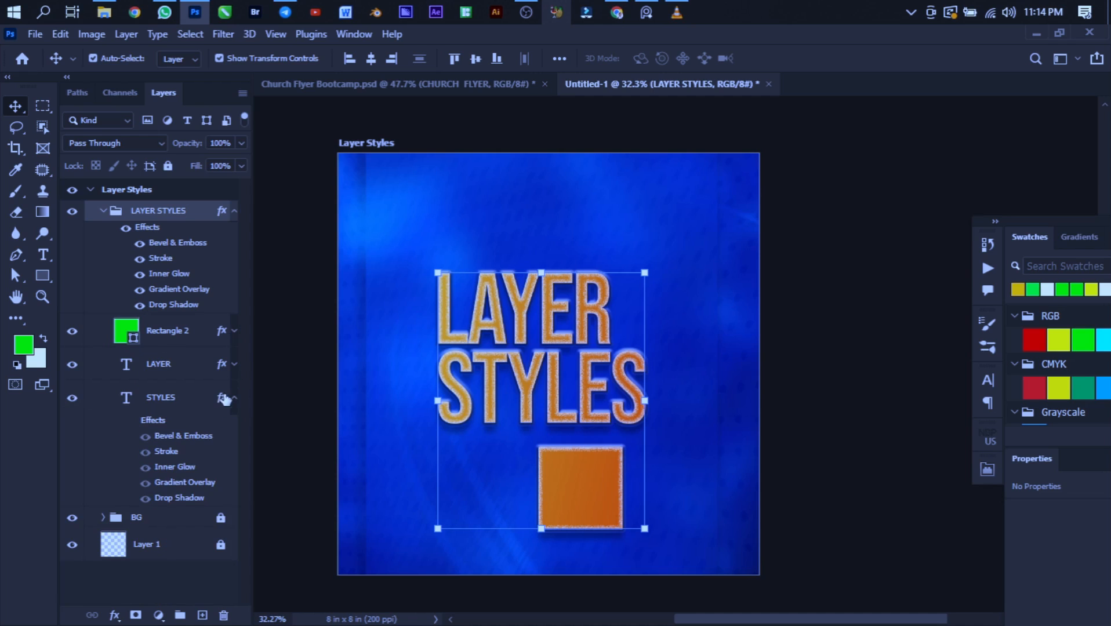
{"action": "left_click", "coordinate": [234, 399]}
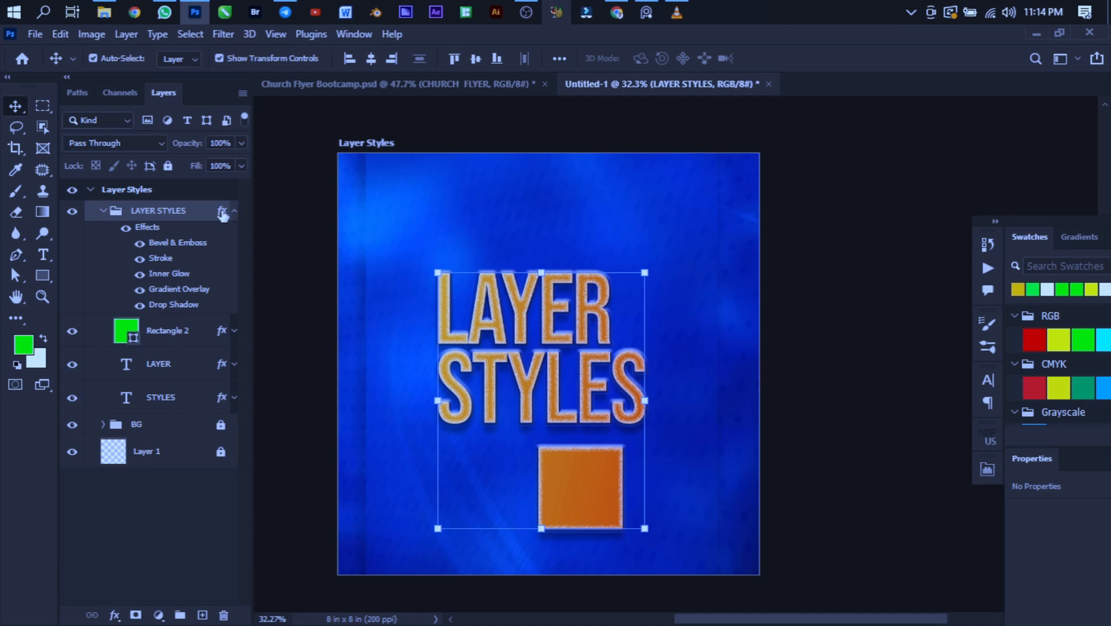
{"action": "left_click", "coordinate": [234, 211]}
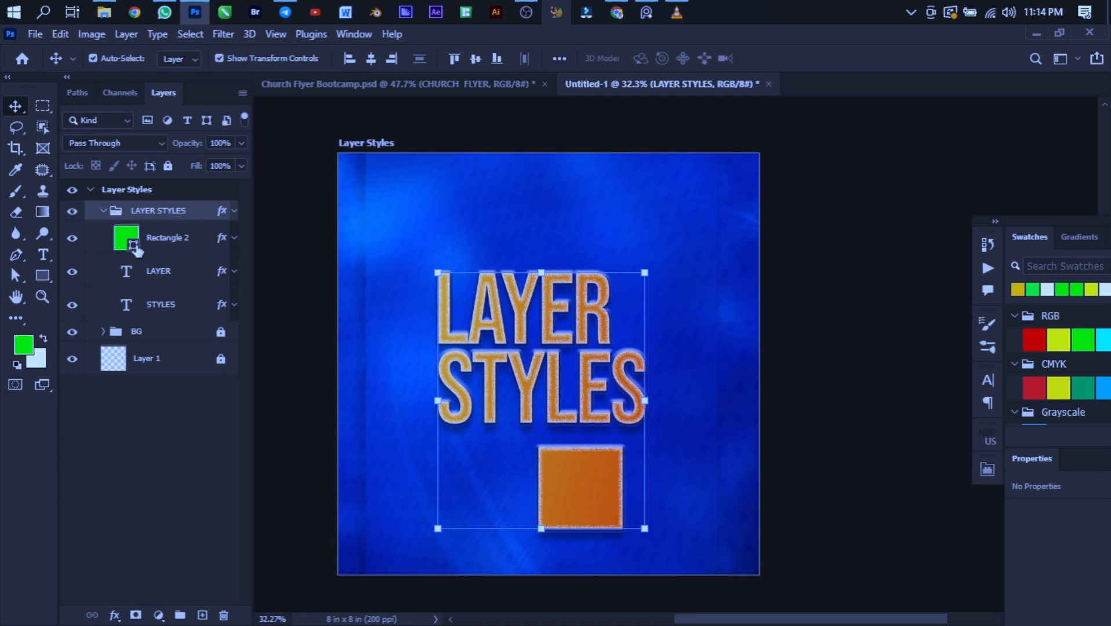
{"action": "left_click", "coordinate": [104, 211]}
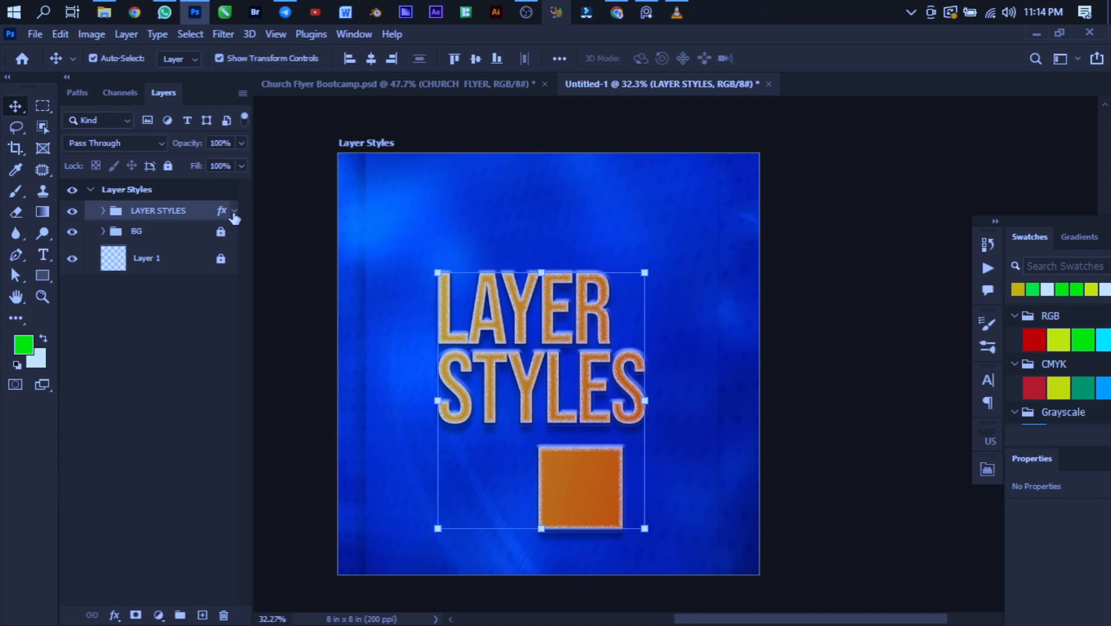
{"action": "left_click", "coordinate": [234, 211]}
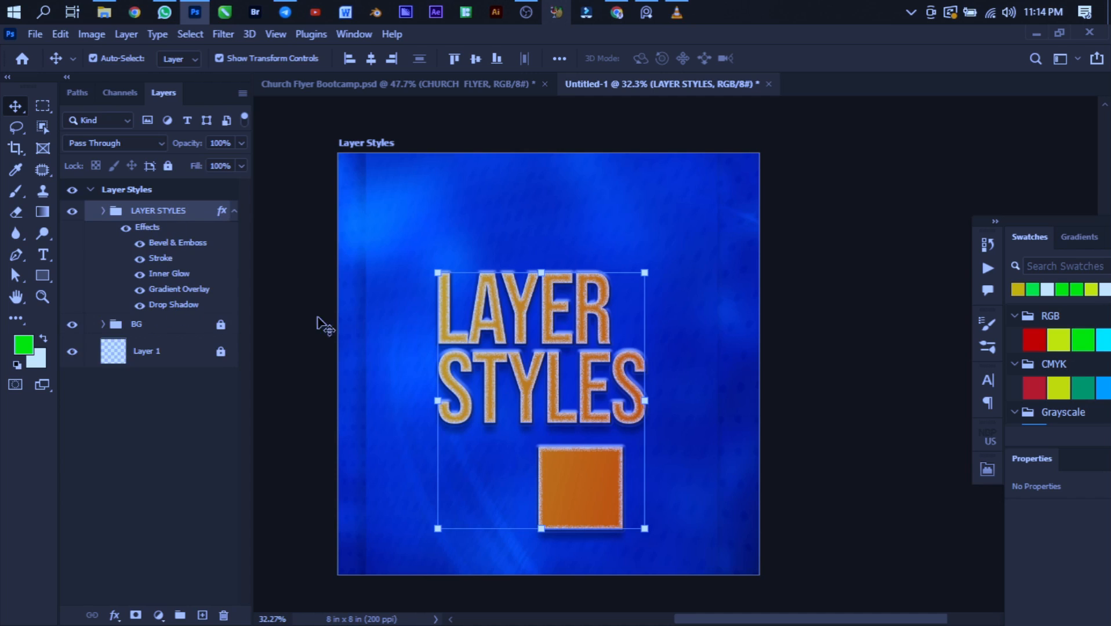
- Toggle the group's Drop Shadow, Gradient Overlay, Inner Glow, Stroke and Bevel & Emboss effects off and back on
{"action": "left_click", "coordinate": [141, 305]}
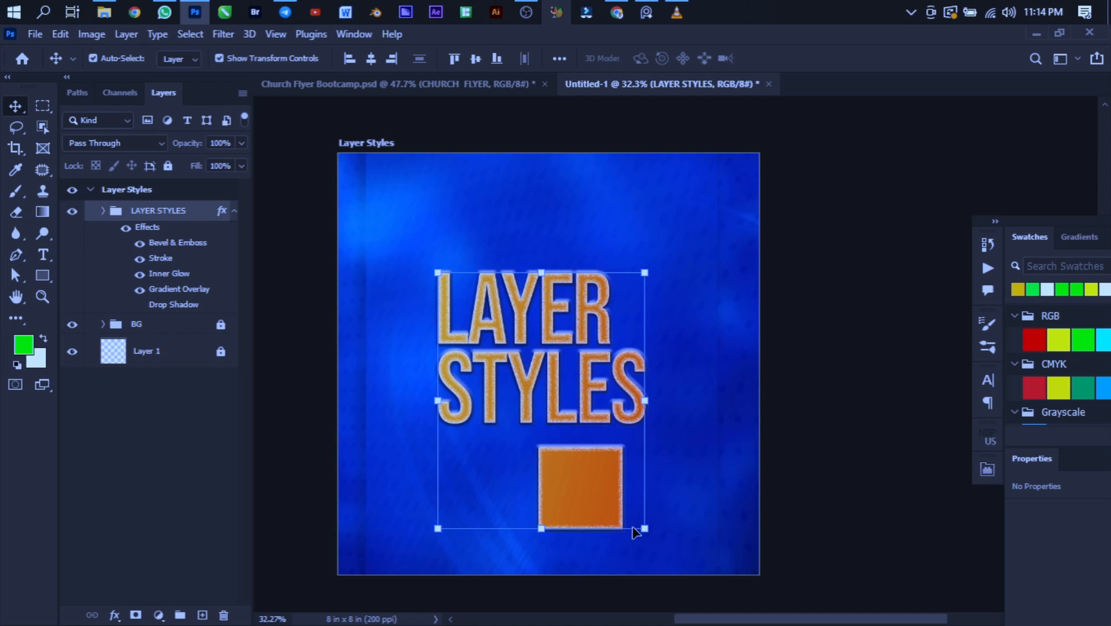
{"action": "left_click", "coordinate": [140, 305]}
{"action": "left_click_drag", "start_coordinate": [140, 289], "coordinate": [140, 243]}
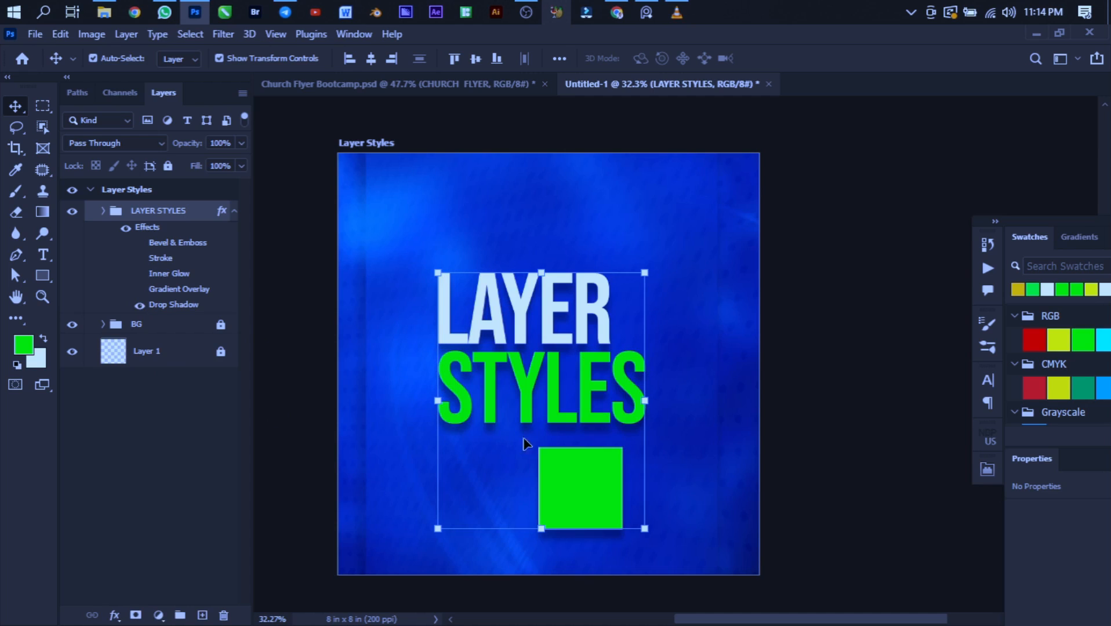
{"action": "left_click", "coordinate": [139, 289]}
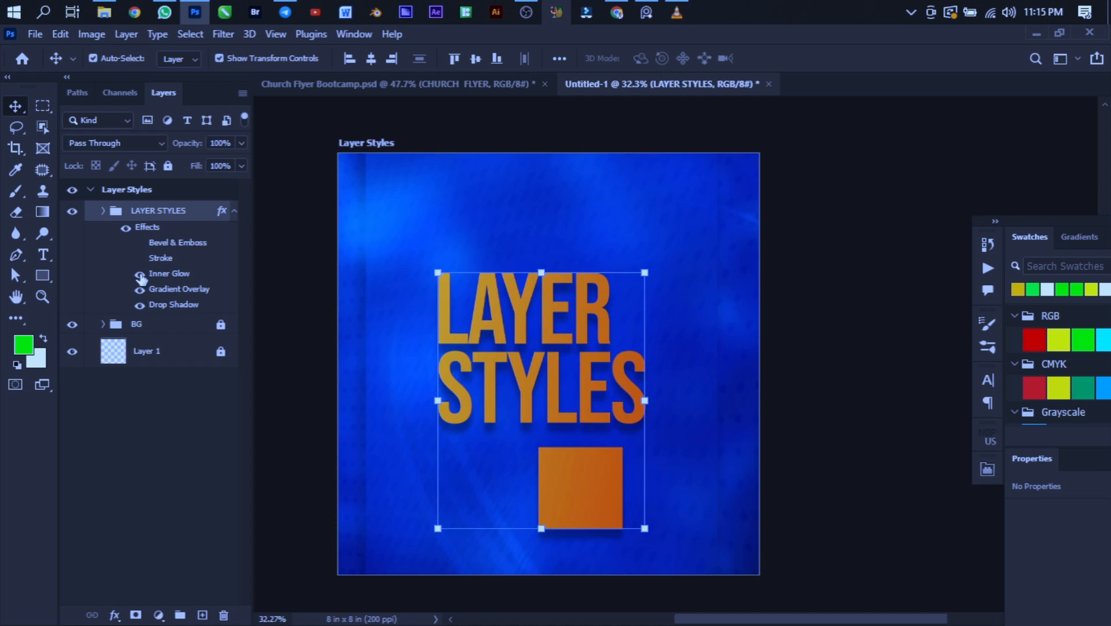
{"action": "left_click", "coordinate": [140, 273]}
{"action": "left_click", "coordinate": [140, 258]}
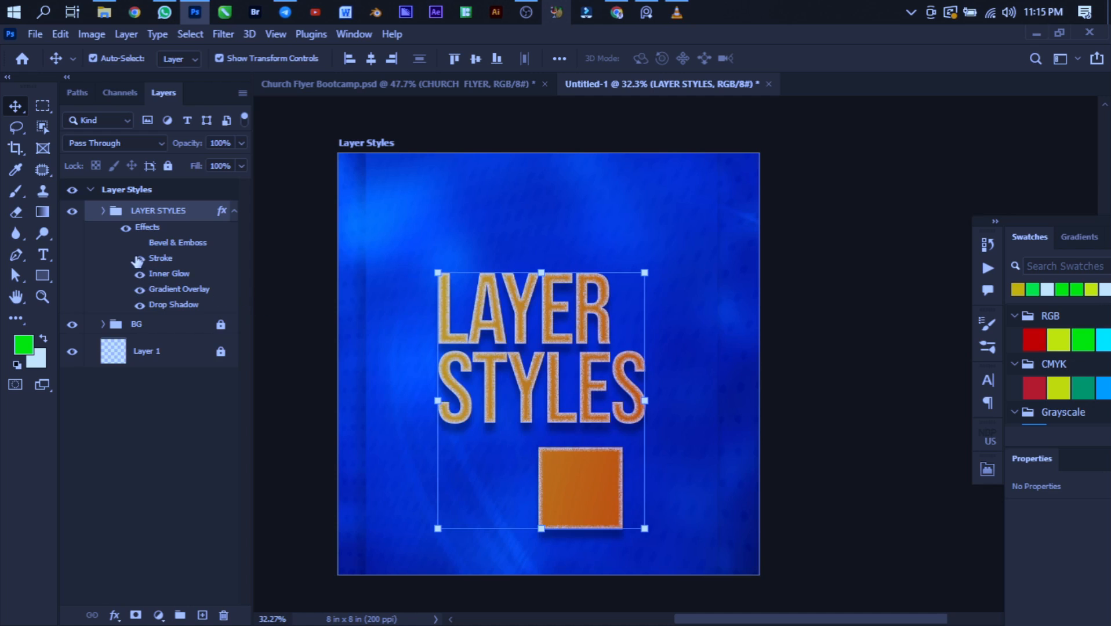
{"action": "left_click", "coordinate": [140, 243]}
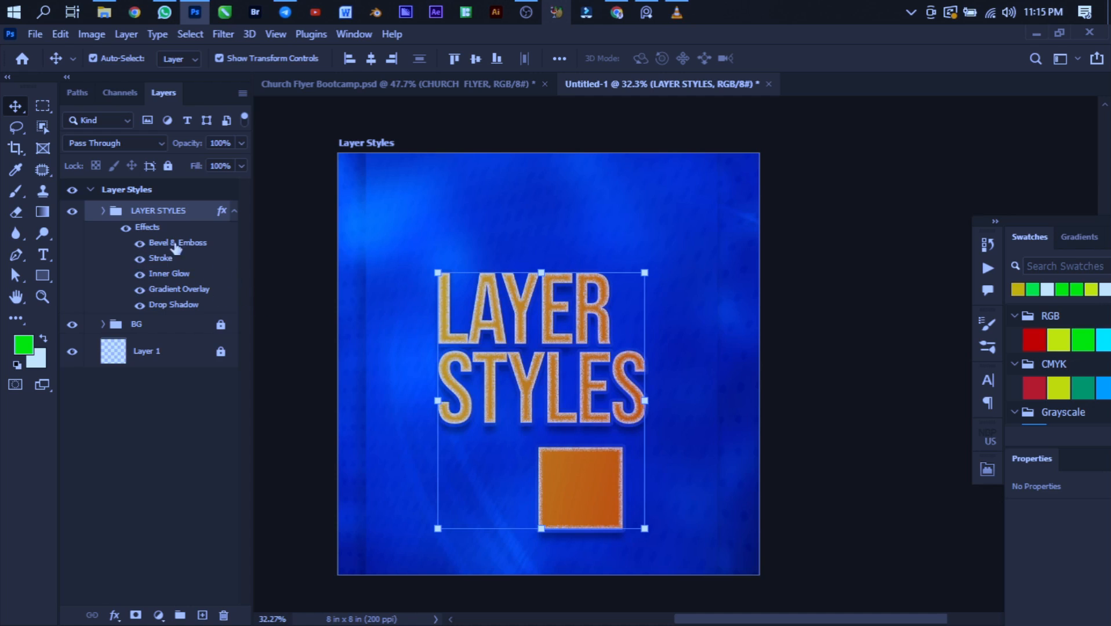
- Deselect the LAYER STYLES group and dock the Swatches panel separately from the Gradients and Patterns panels
{"action": "left_click", "coordinate": [803, 428]}
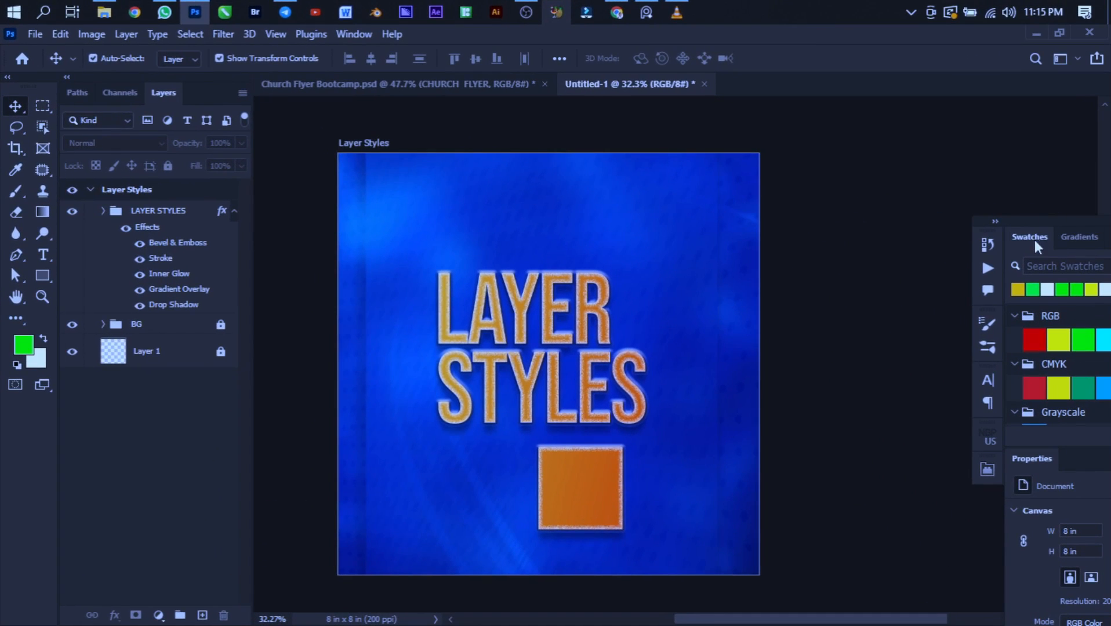
{"action": "left_click_drag", "start_coordinate": [1035, 240], "coordinate": [1107, 116]}
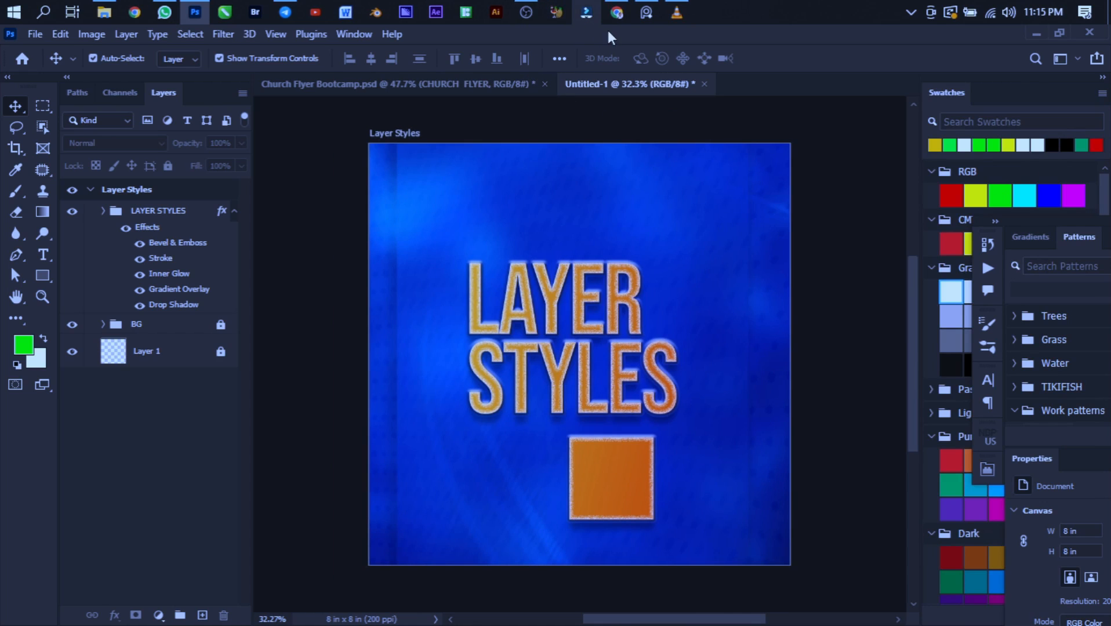
- Switch to OBS and stop the screen recording
{"action": "left_click", "coordinate": [526, 12]}
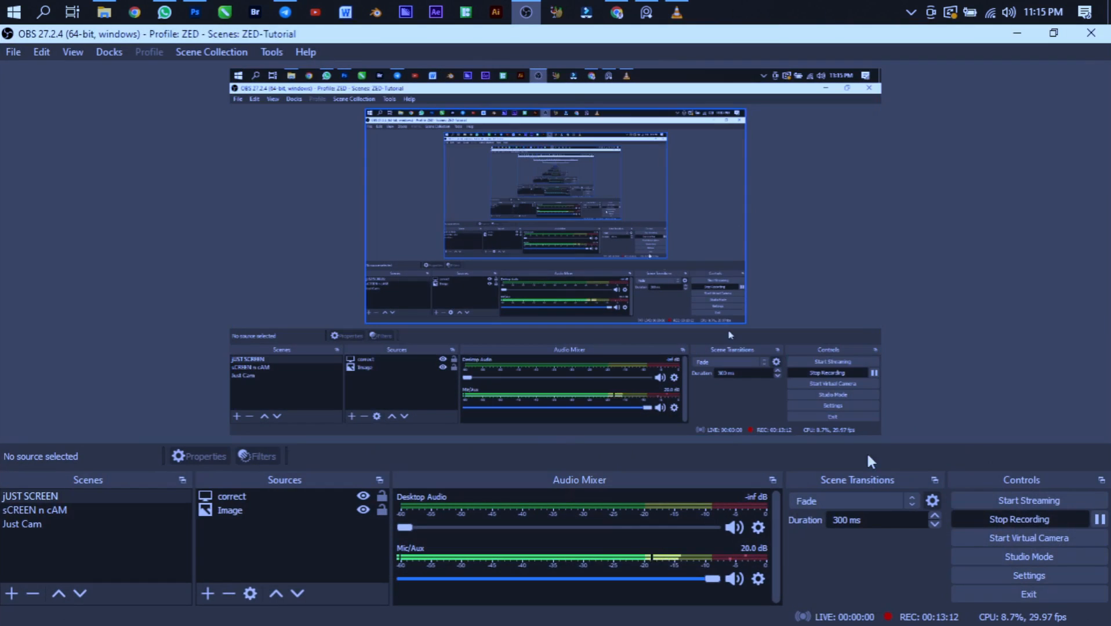
{"action": "left_click", "coordinate": [1013, 519]}
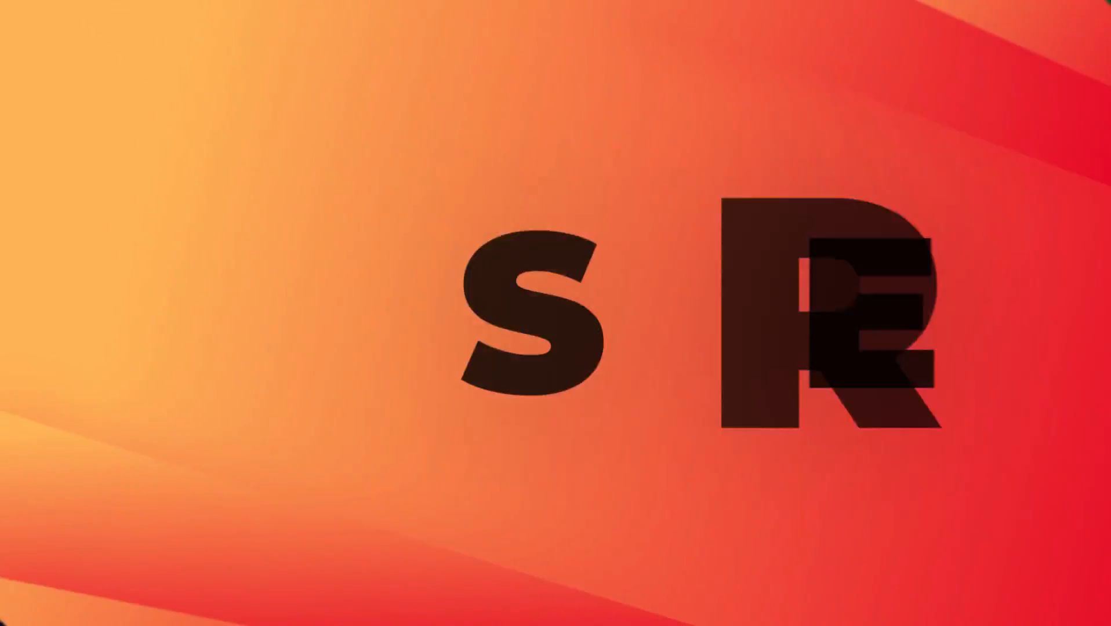